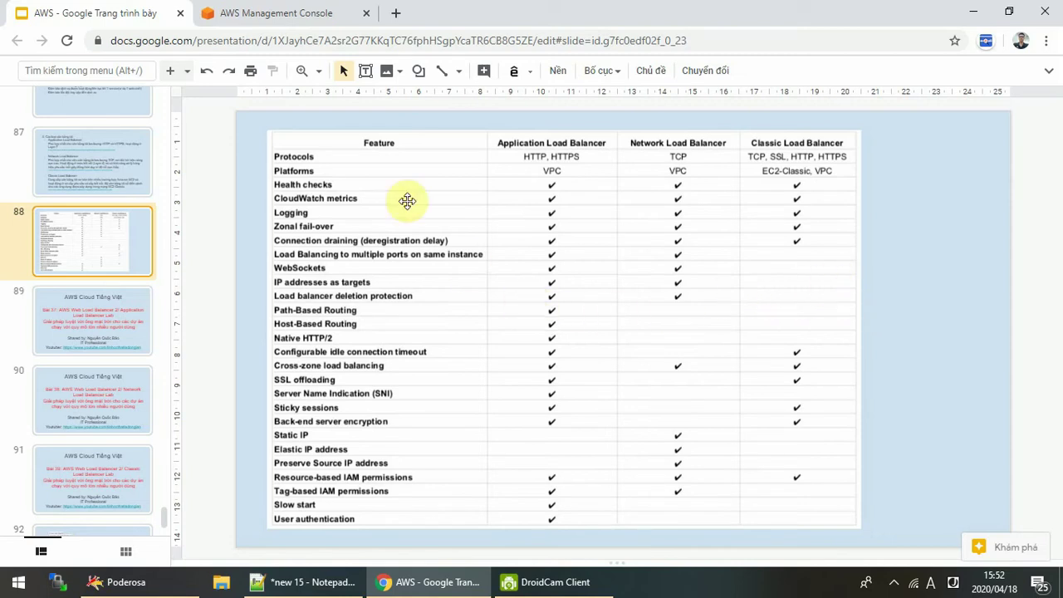
Switch to the AWS Management Console and open the list of EC2 instances
{"action": "left_click", "coordinate": [291, 15]}
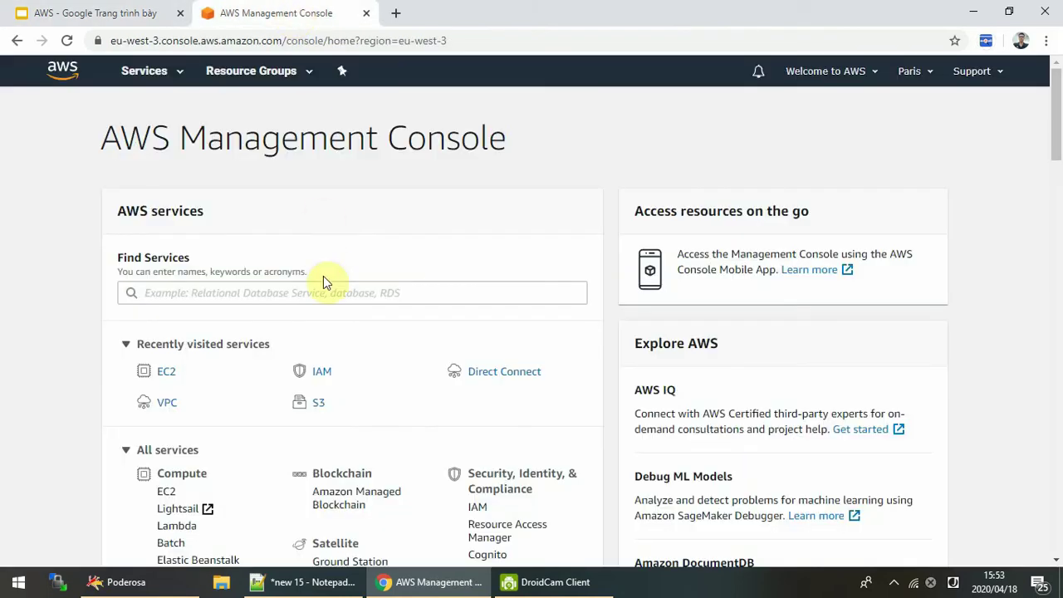
{"action": "left_click", "coordinate": [167, 371]}
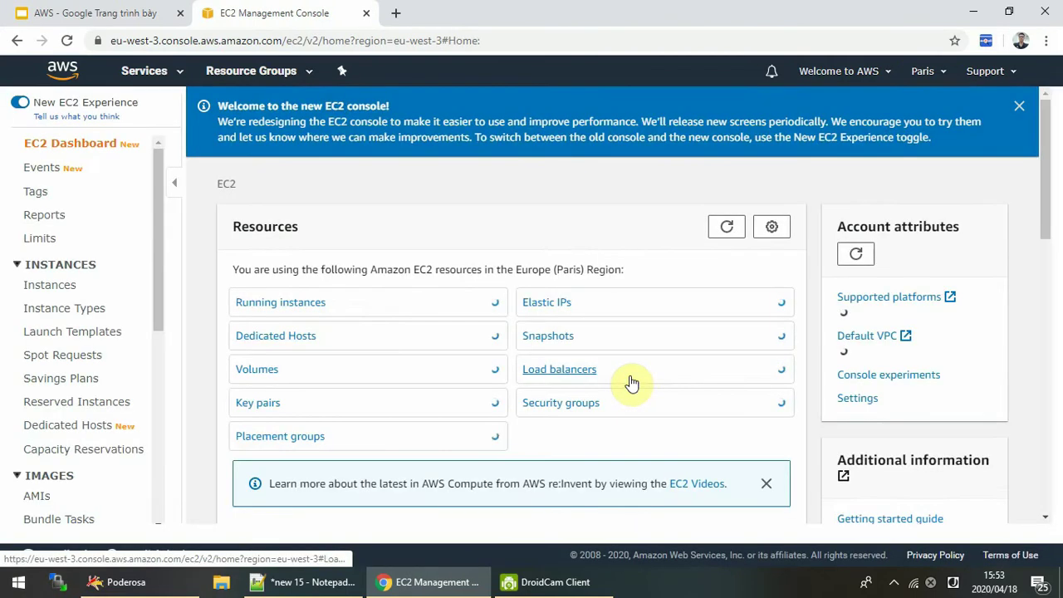
{"action": "left_click", "coordinate": [308, 303]}
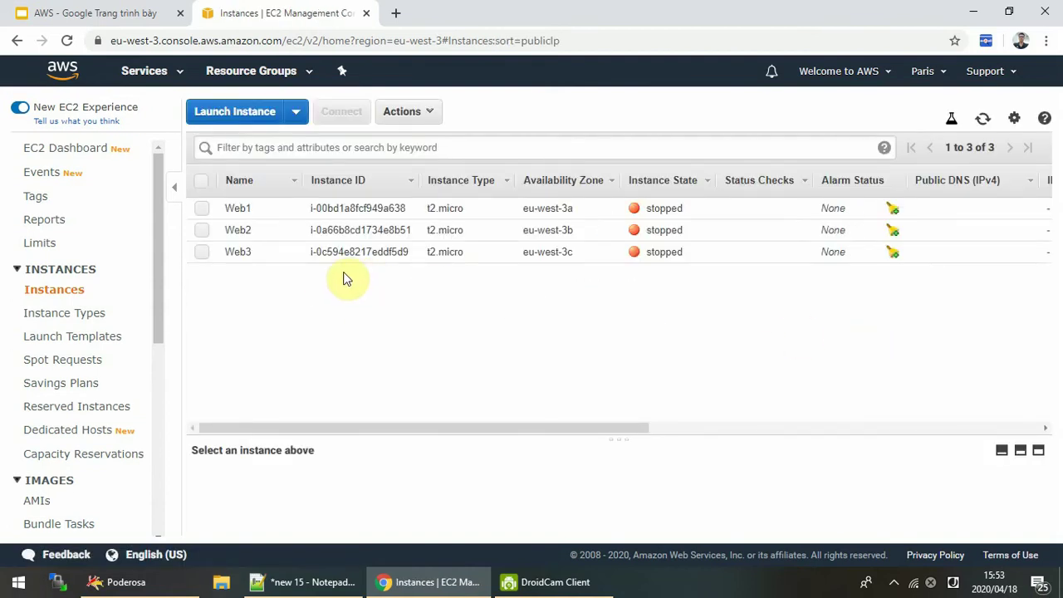
Start the Web1, Web2 and Web3 instances together and refresh the instance list
{"action": "mouse_move", "coordinate": [287, 260]}
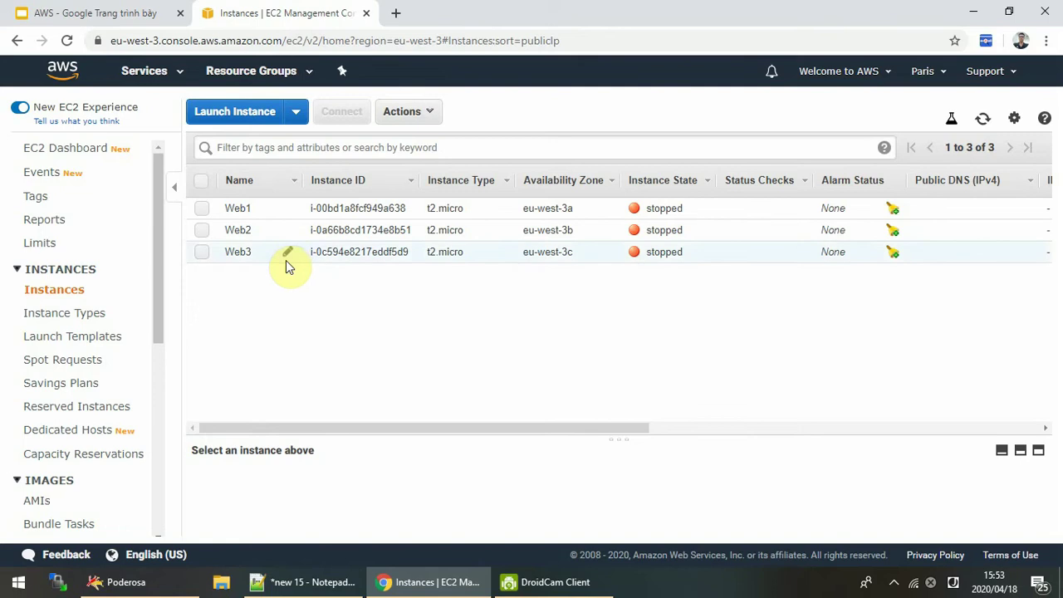
{"action": "left_click", "coordinate": [203, 182]}
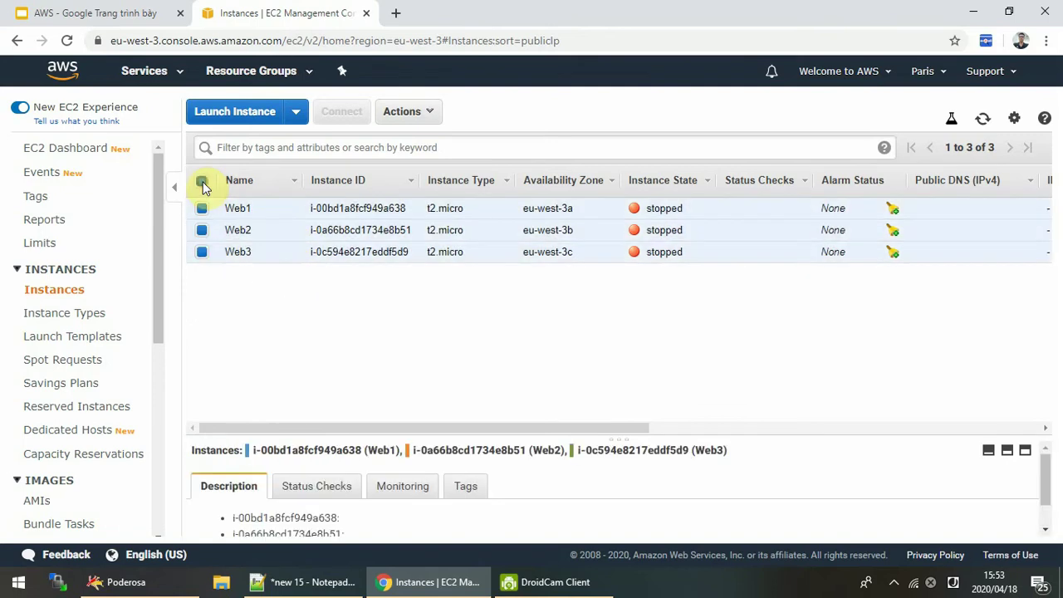
{"action": "left_click", "coordinate": [407, 112]}
{"action": "mouse_move", "coordinate": [469, 218]}
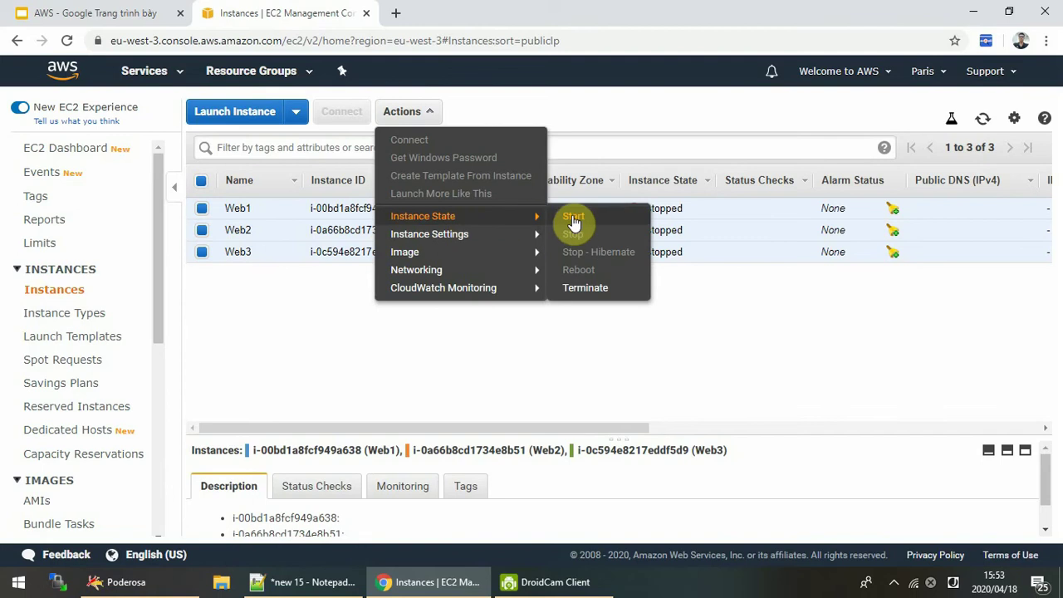
{"action": "left_click", "coordinate": [578, 214]}
{"action": "left_click", "coordinate": [658, 387]}
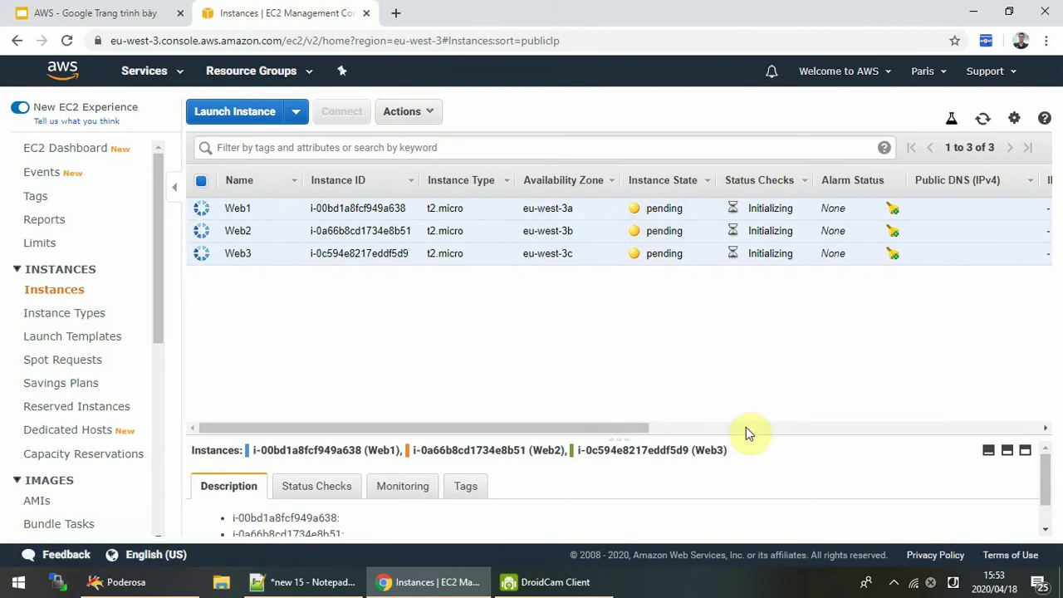
{"action": "left_click_drag", "start_coordinate": [741, 437], "coordinate": [733, 352]}
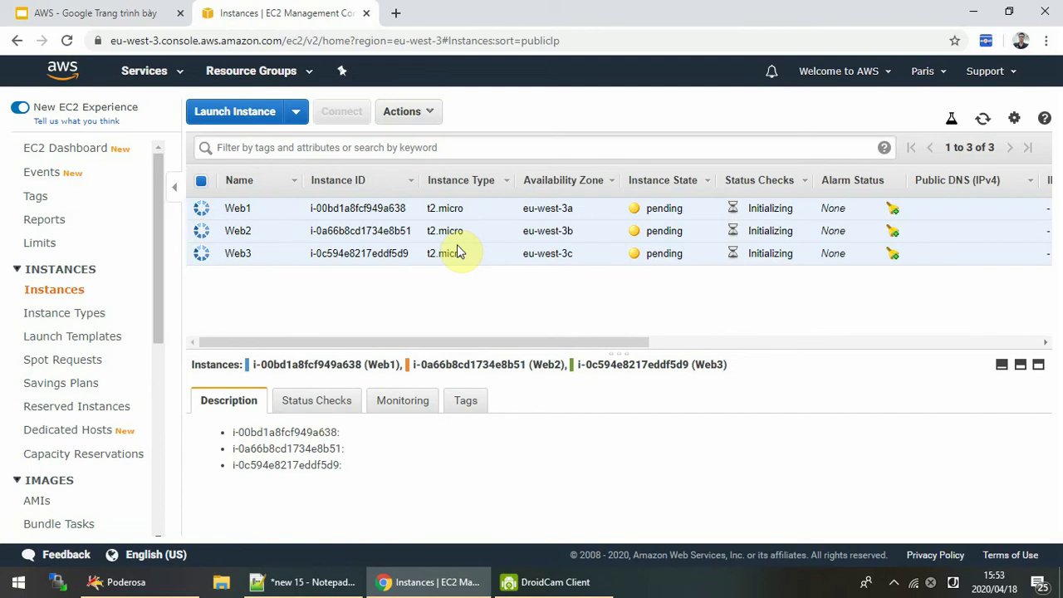
{"action": "left_click", "coordinate": [983, 125]}
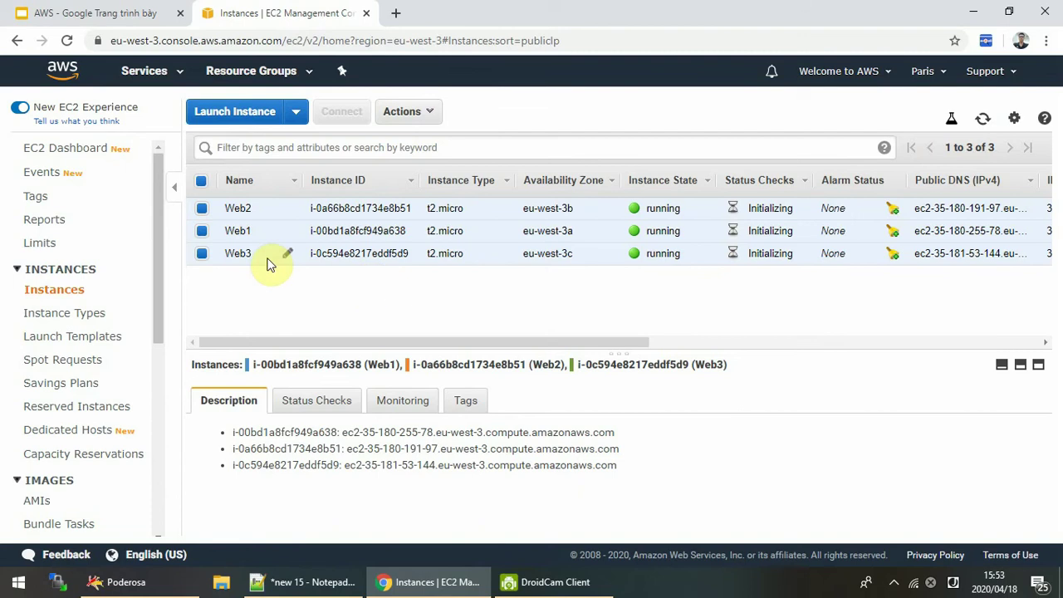
Check Web2's web page by opening the instance's IPv4 public IP in a new browser tab, and close that tab
{"action": "left_click", "coordinate": [202, 253]}
{"action": "left_click", "coordinate": [202, 231]}
{"action": "left_click", "coordinate": [200, 209]}
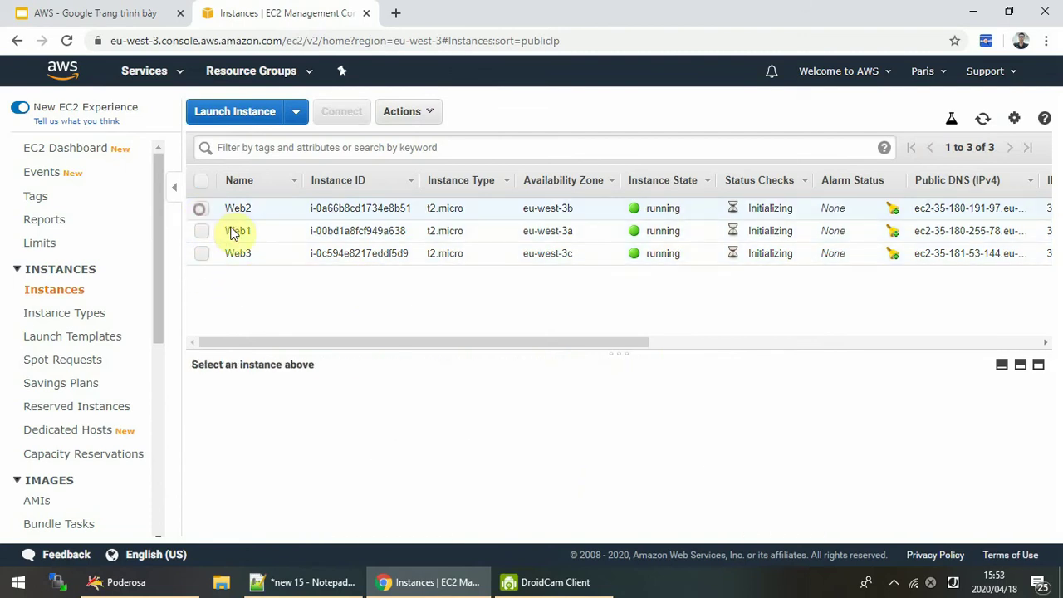
{"action": "left_click", "coordinate": [201, 208]}
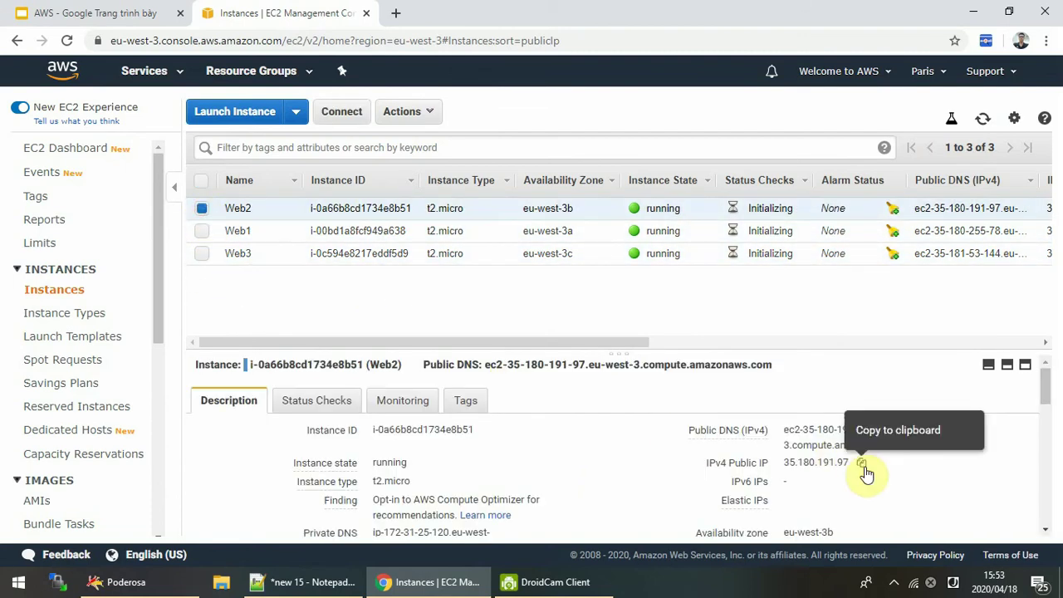
{"action": "left_click", "coordinate": [863, 466]}
{"action": "left_click", "coordinate": [396, 13]}
{"action": "key", "text": "ctrl+v"}
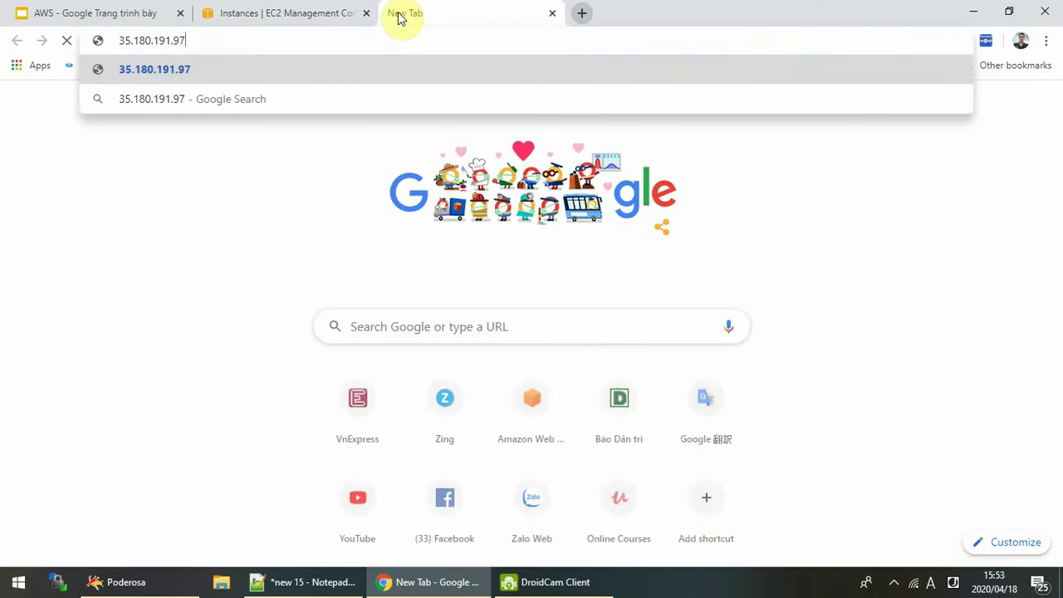
{"action": "key", "text": "Return"}
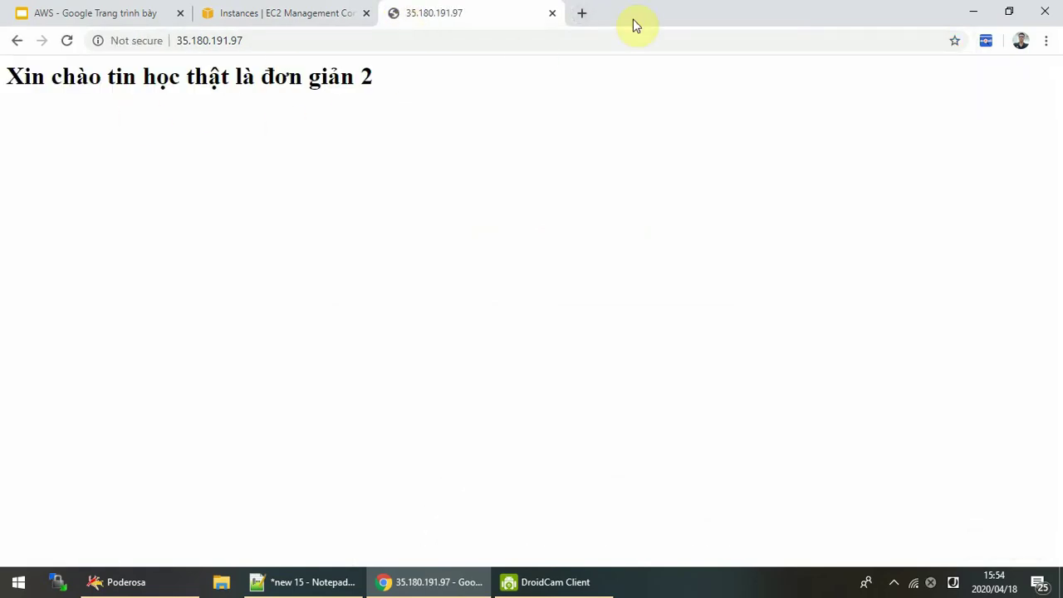
{"action": "left_click", "coordinate": [553, 13]}
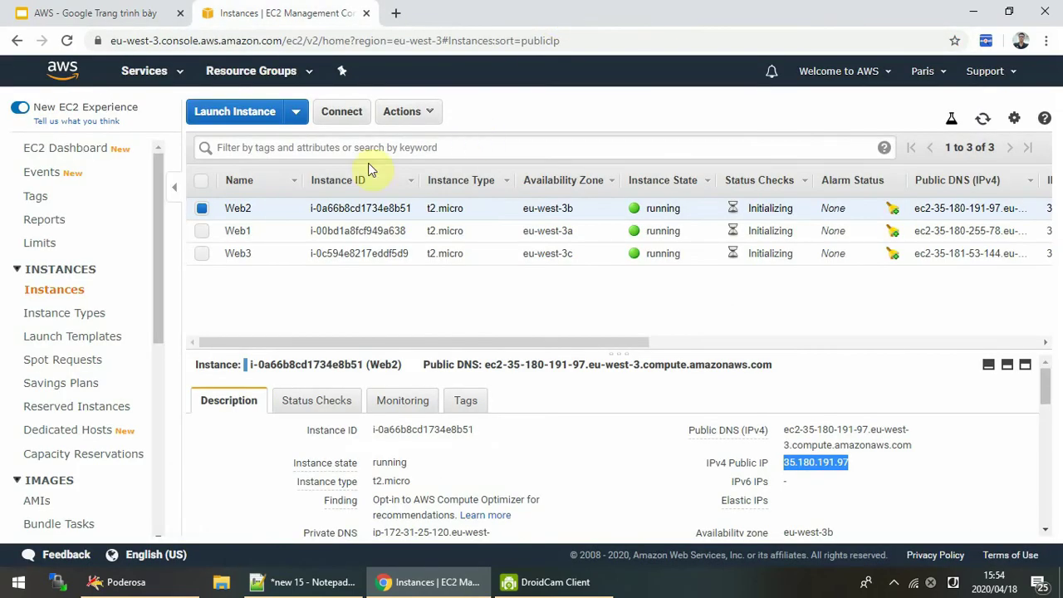
Begin creating a Classic Load Balancer from the EC2 Load Balancers page
{"action": "scroll", "coordinate": [152, 241], "scroll_direction": "down", "scroll_amount": 4}
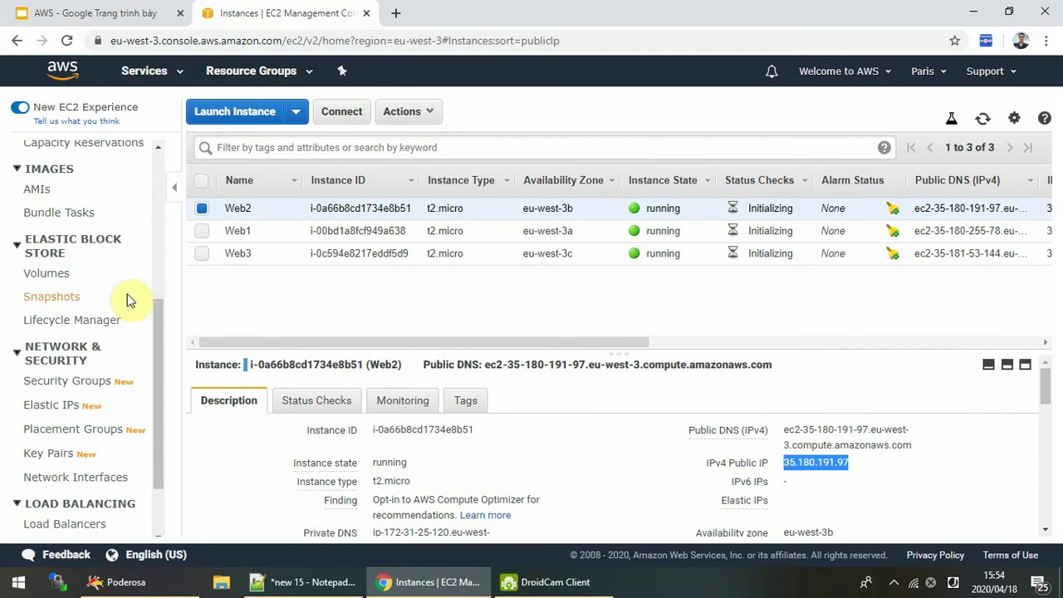
{"action": "scroll", "coordinate": [116, 303], "scroll_direction": "down", "scroll_amount": 3}
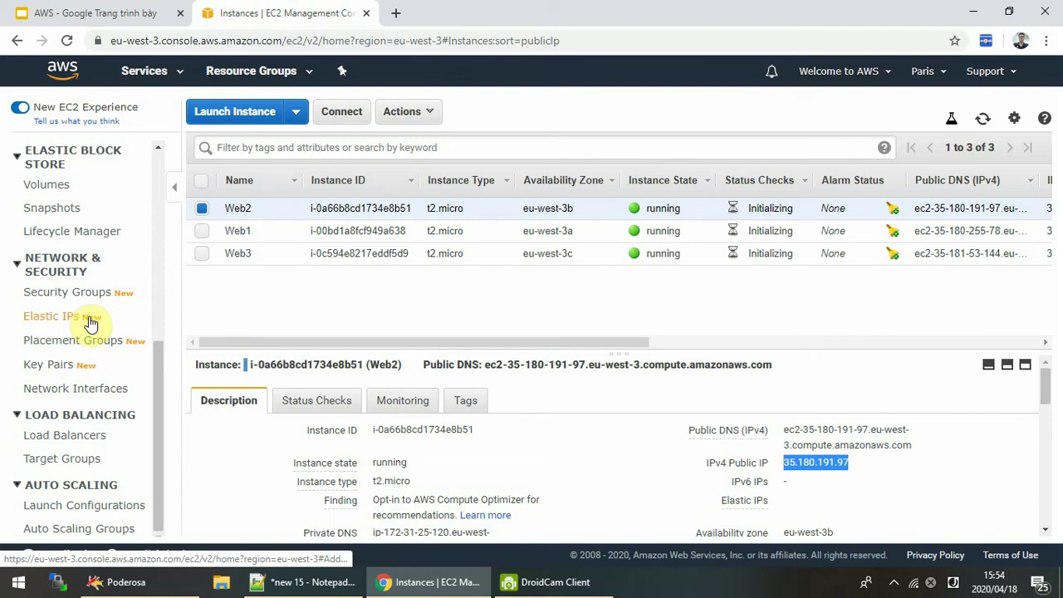
{"action": "left_click", "coordinate": [67, 440]}
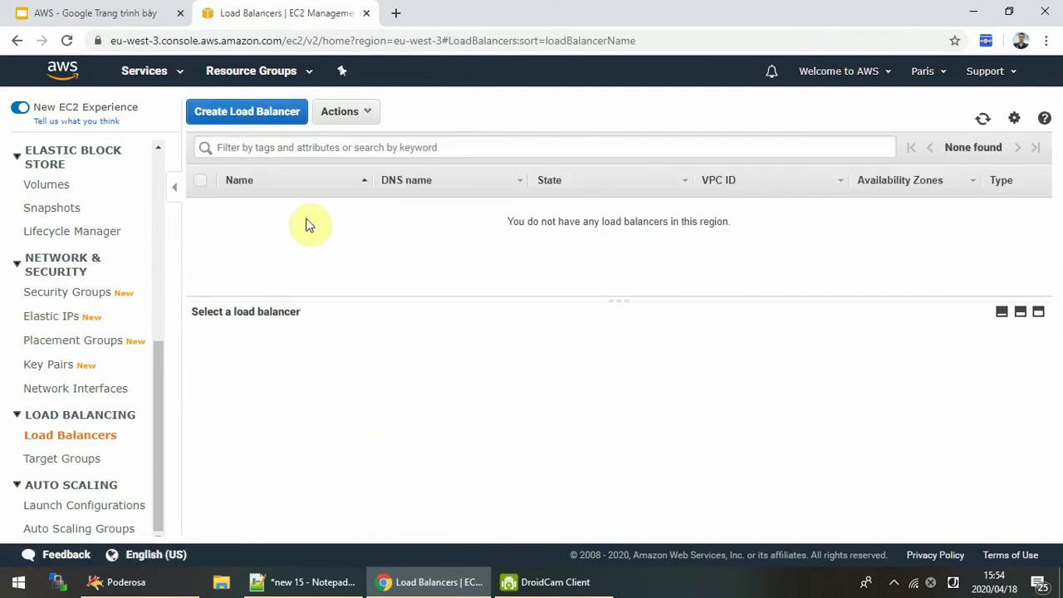
{"action": "left_click", "coordinate": [281, 122]}
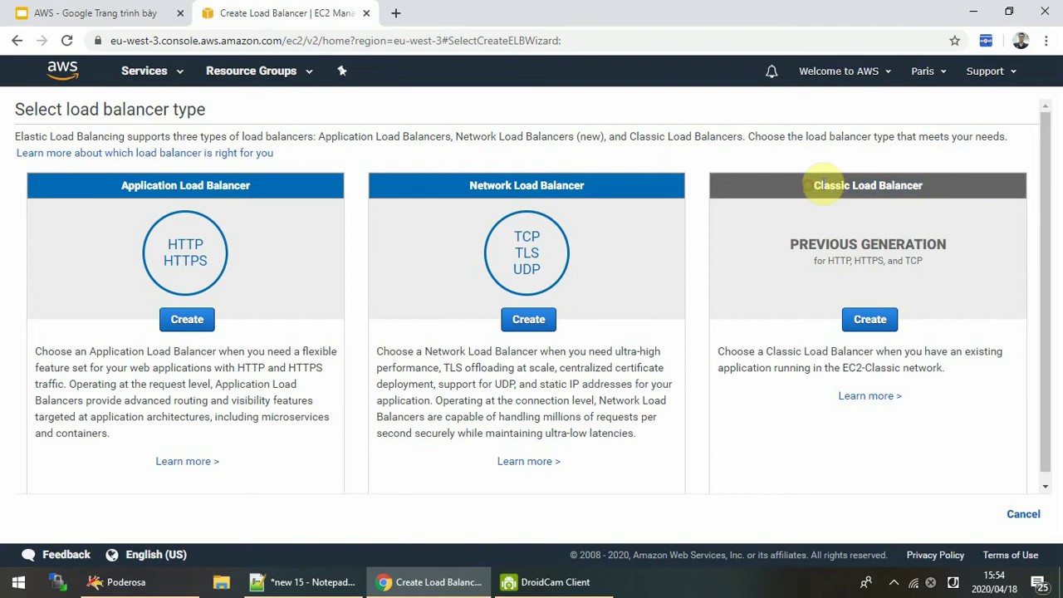
{"action": "left_click", "coordinate": [872, 324]}
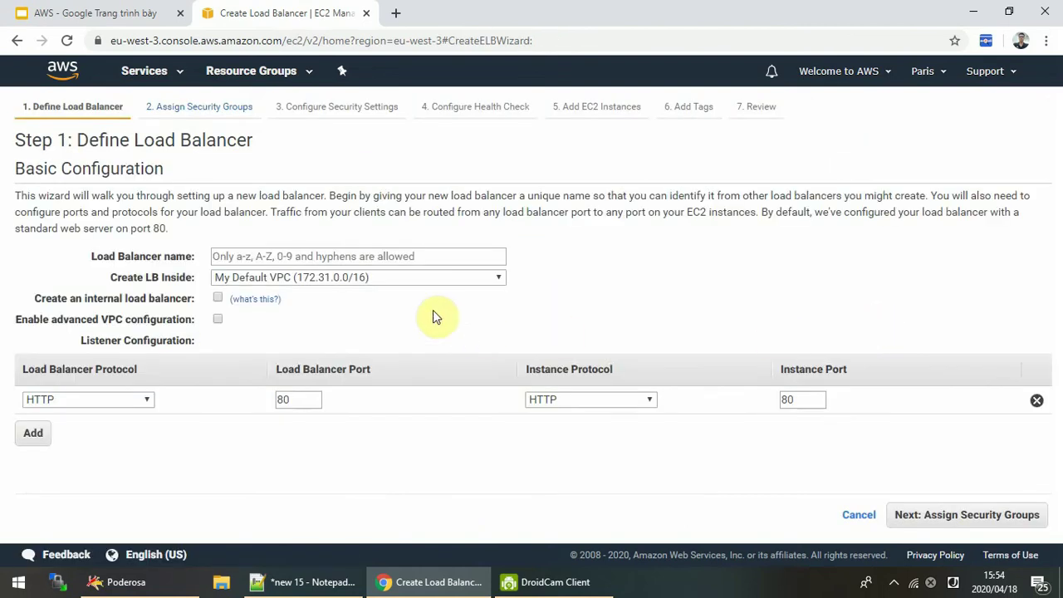
Name the load balancer tinhocthatladongian-ec2-lb and create it inside My Default VPC (172.31.0.0/16)
{"action": "left_click", "coordinate": [405, 256]}
{"action": "type", "text": "tinhocthatladongian-ec2-lb"}
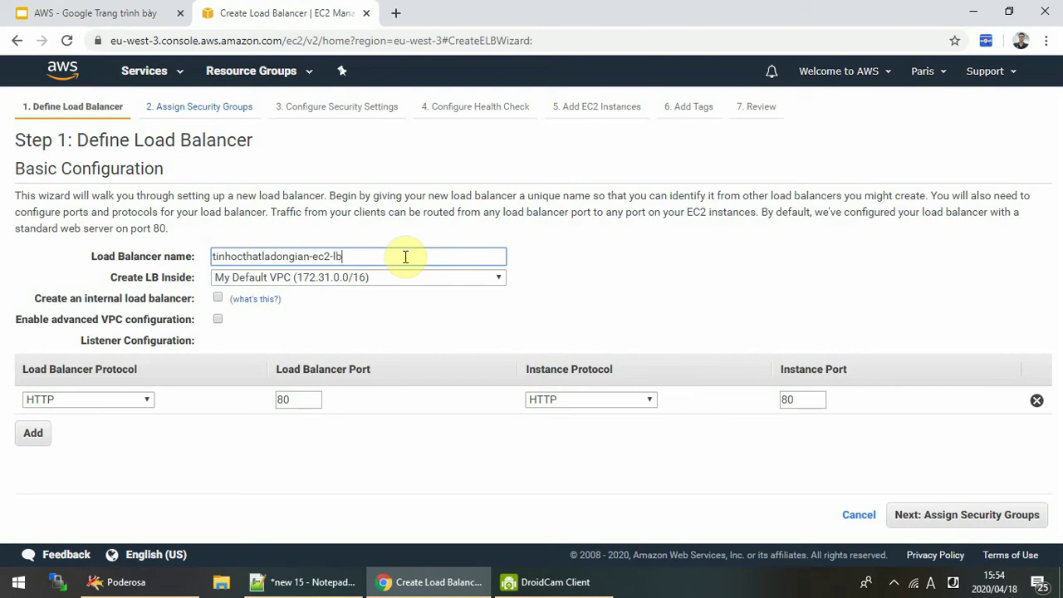
{"action": "left_click", "coordinate": [418, 280]}
{"action": "left_click", "coordinate": [418, 283]}
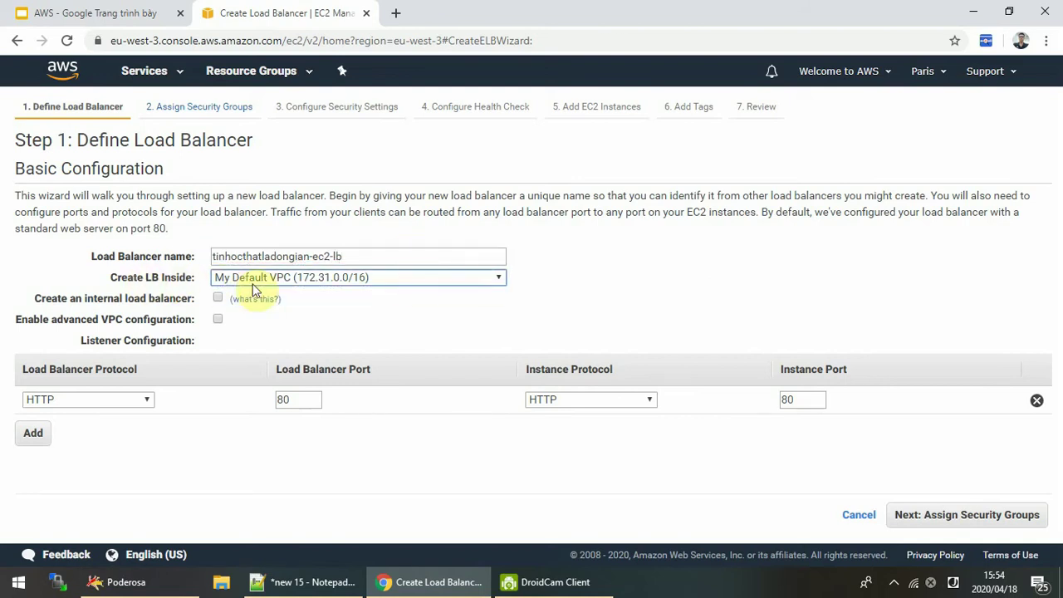
{"action": "left_click", "coordinate": [322, 276]}
{"action": "left_click", "coordinate": [321, 276]}
{"action": "left_click", "coordinate": [425, 281]}
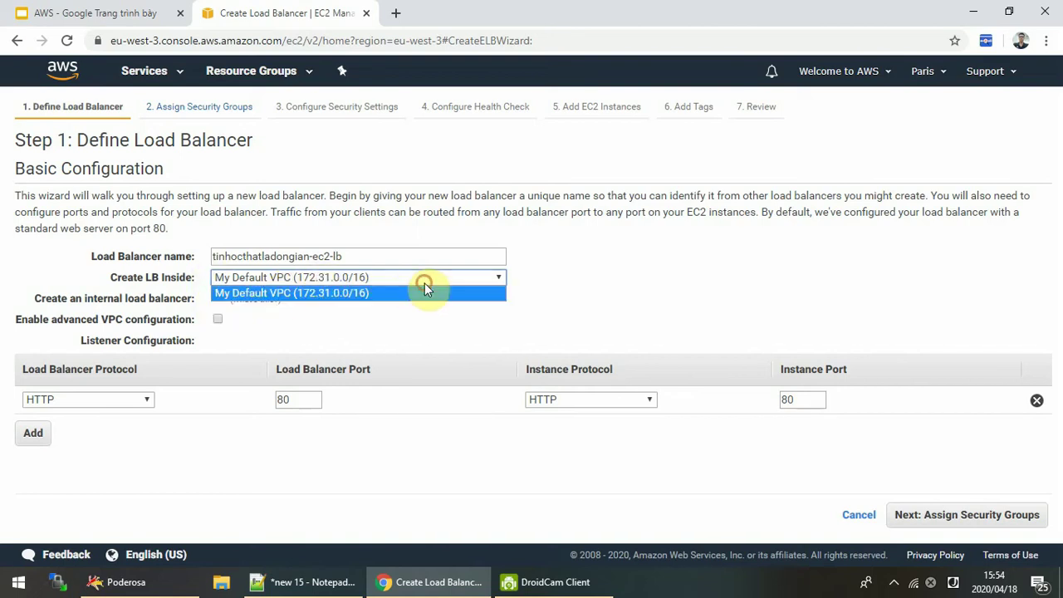
{"action": "left_click", "coordinate": [326, 294]}
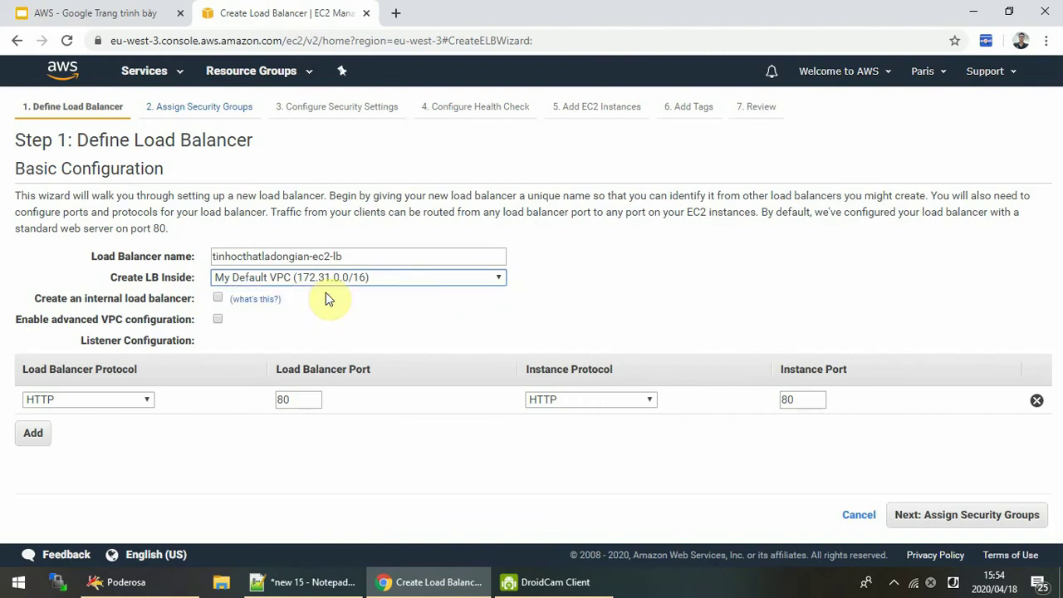
{"action": "left_click", "coordinate": [347, 284]}
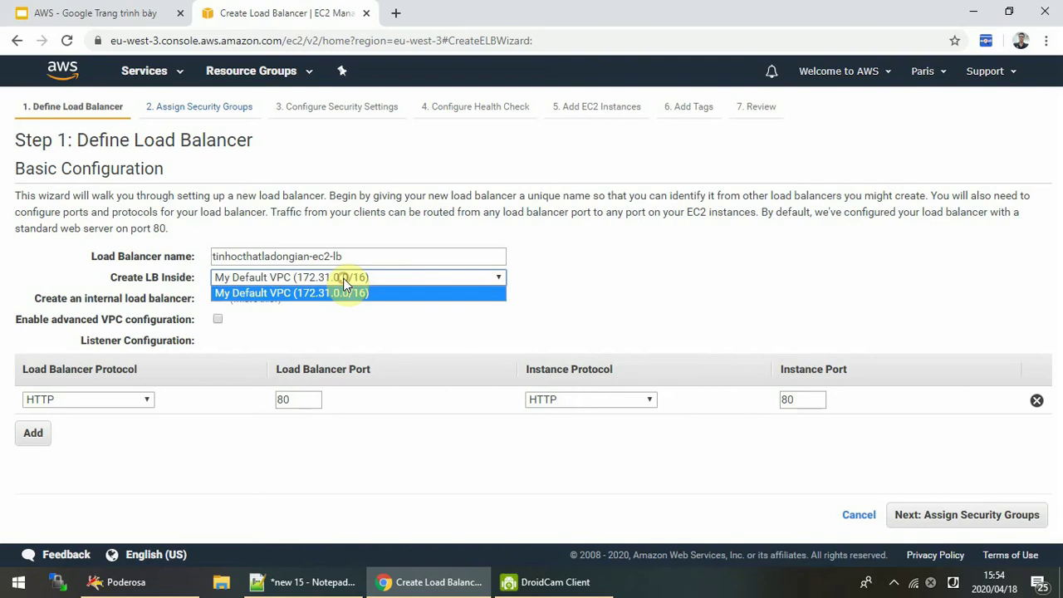
{"action": "left_click", "coordinate": [345, 283]}
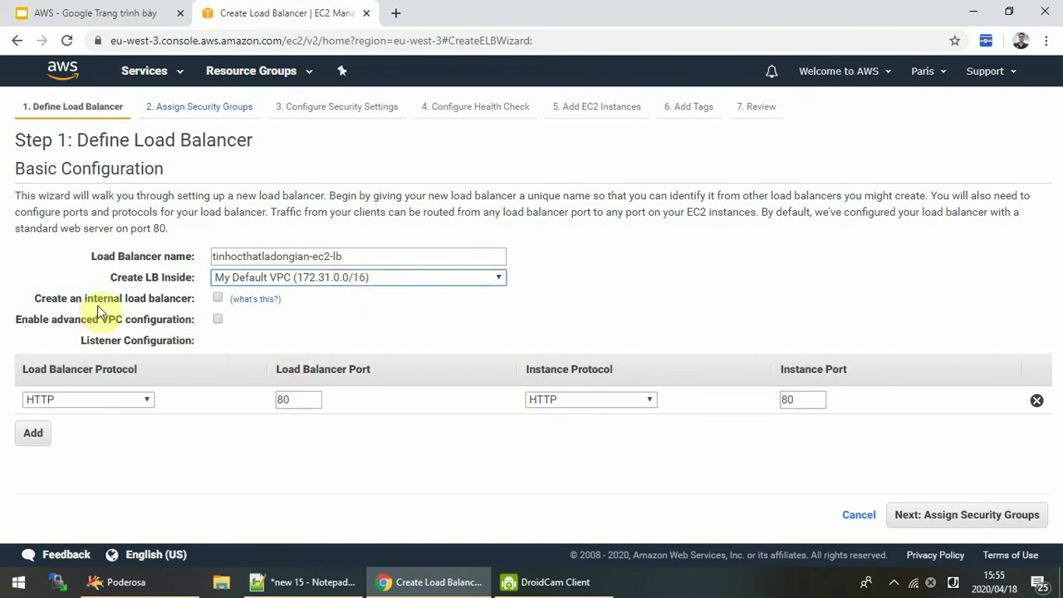
{"action": "left_click_drag", "start_coordinate": [68, 300], "coordinate": [282, 301]}
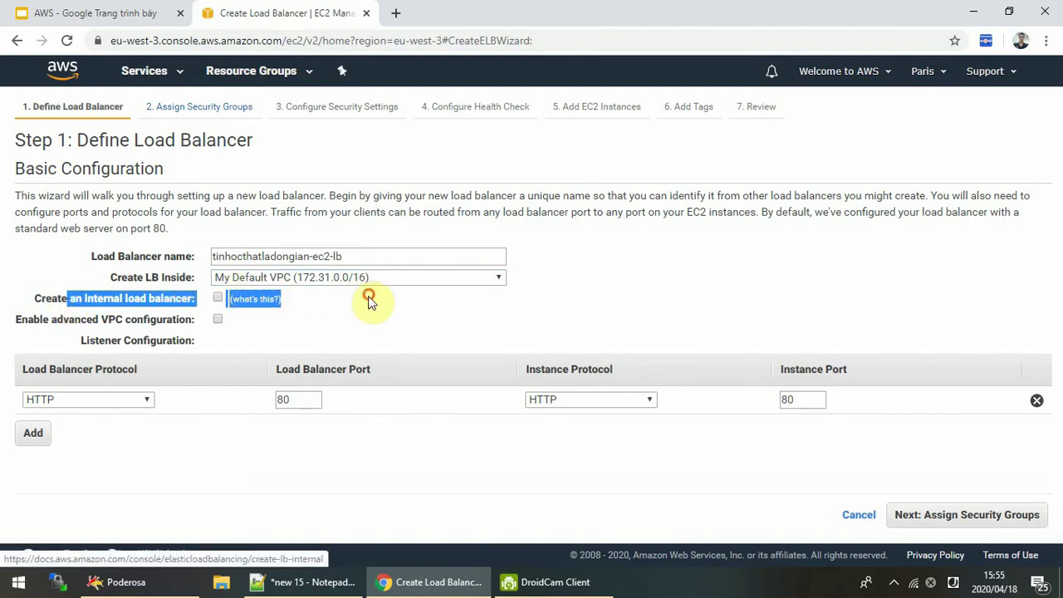
{"action": "left_click", "coordinate": [595, 299]}
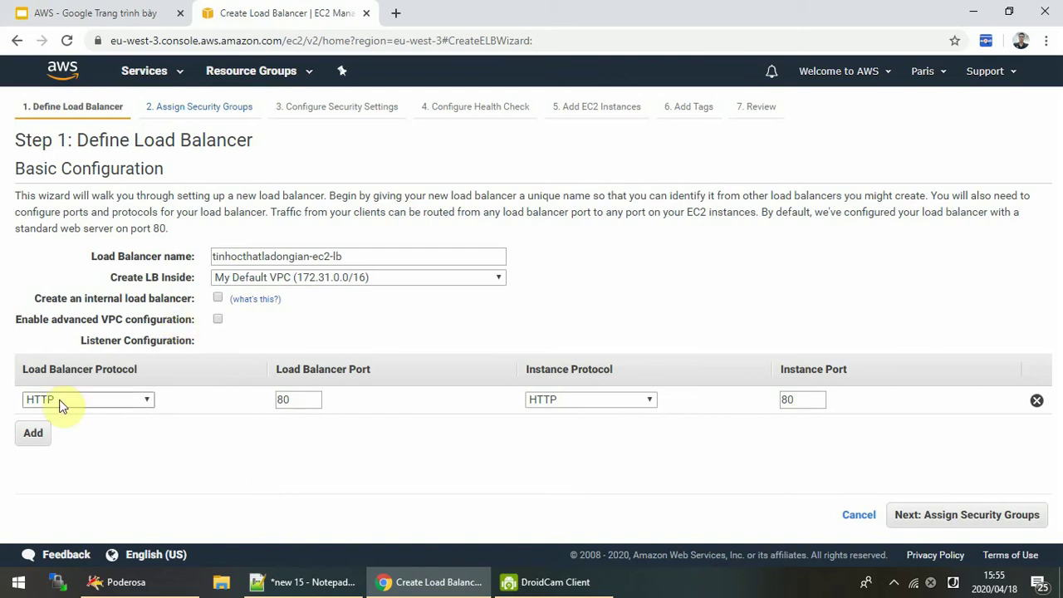
{"action": "left_click_drag", "start_coordinate": [280, 399], "coordinate": [301, 399]}
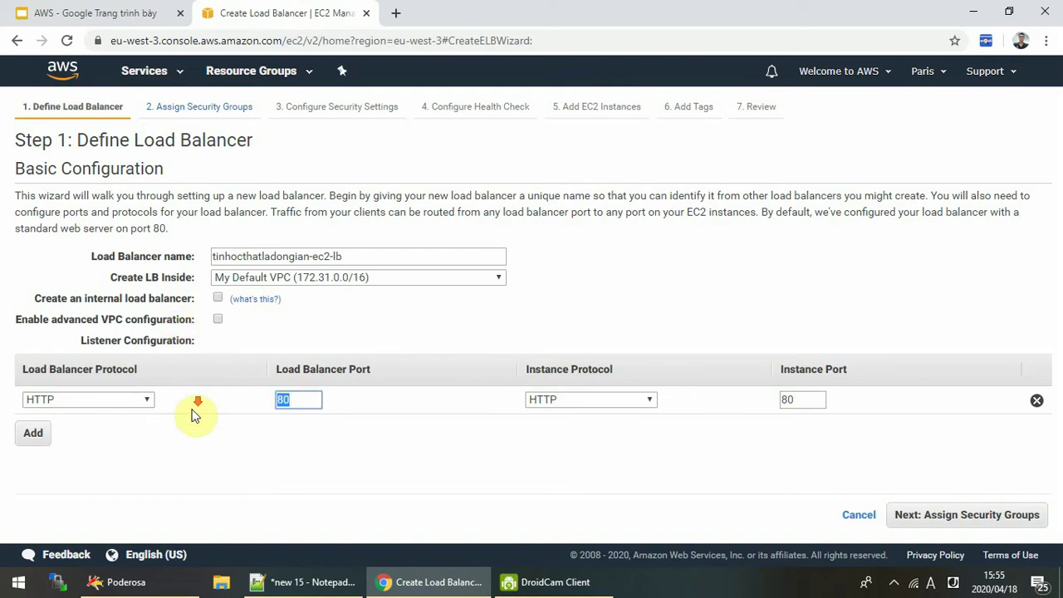
{"action": "left_click", "coordinate": [270, 430]}
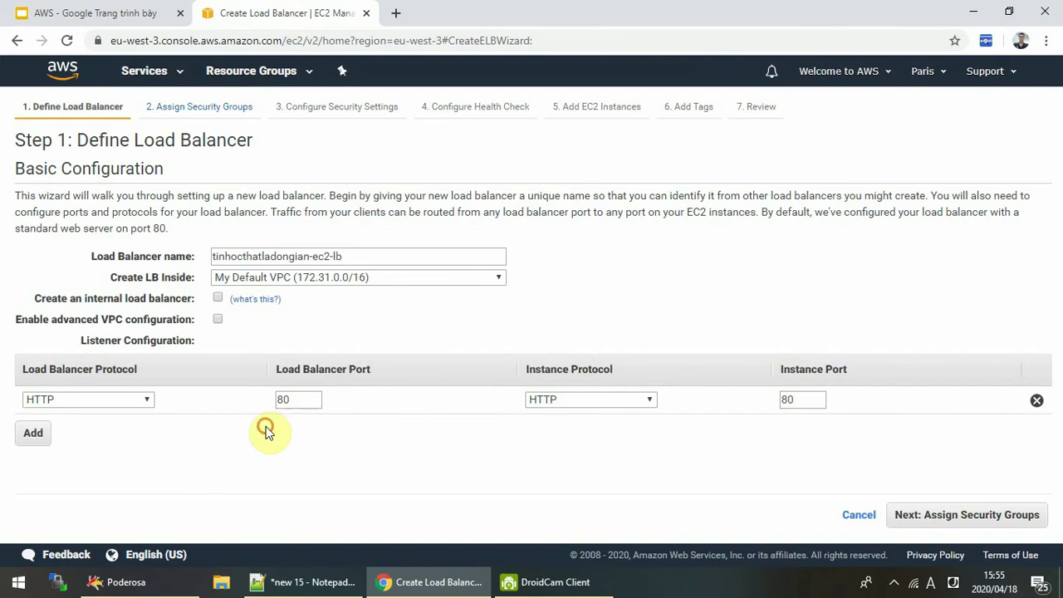
{"action": "left_click", "coordinate": [40, 433]}
{"action": "left_click", "coordinate": [119, 427]}
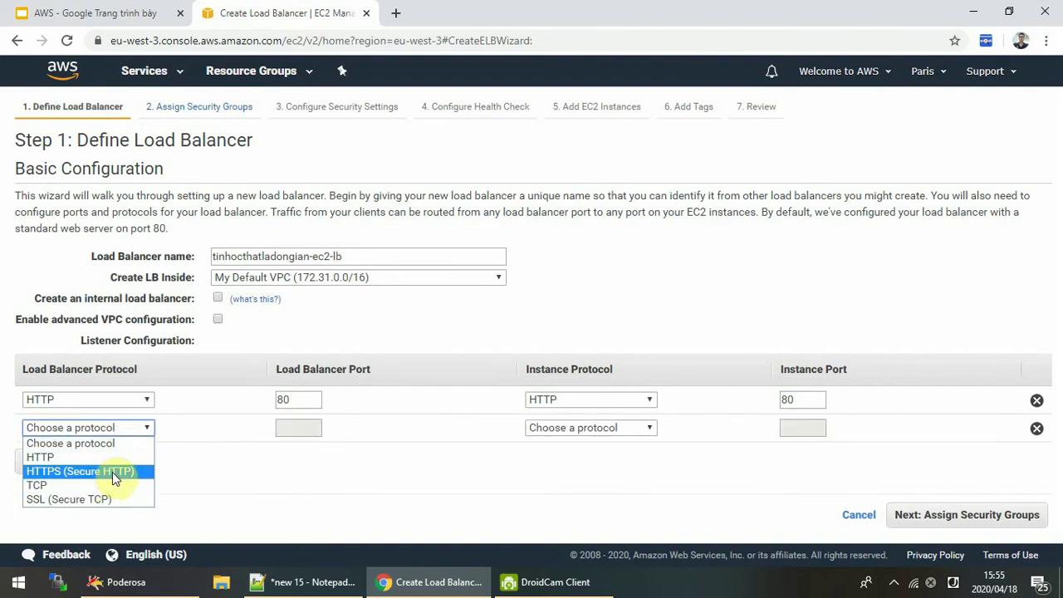
{"action": "left_click", "coordinate": [116, 471]}
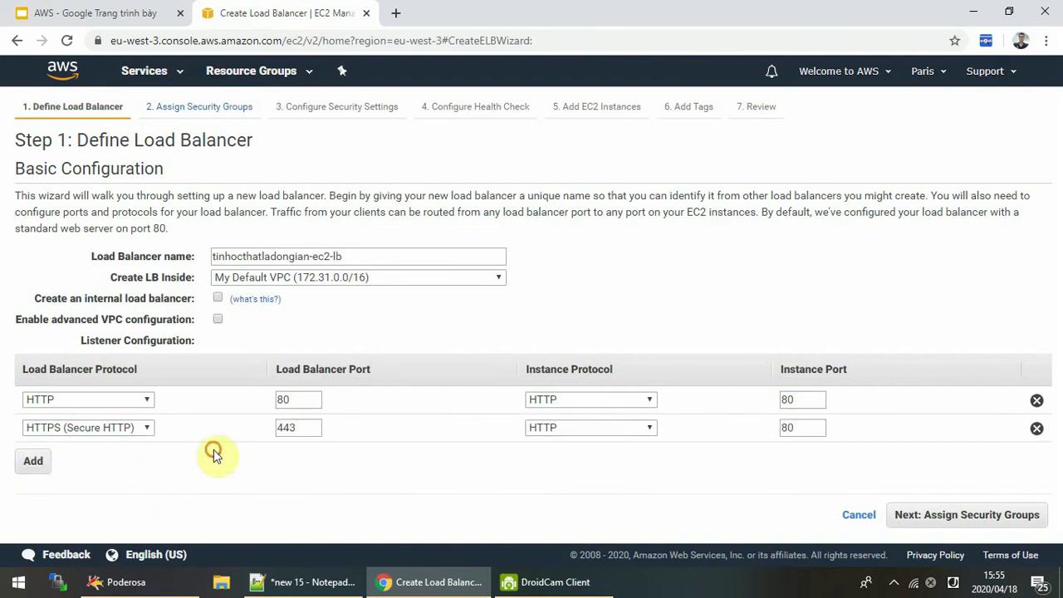
{"action": "left_click", "coordinate": [1037, 430]}
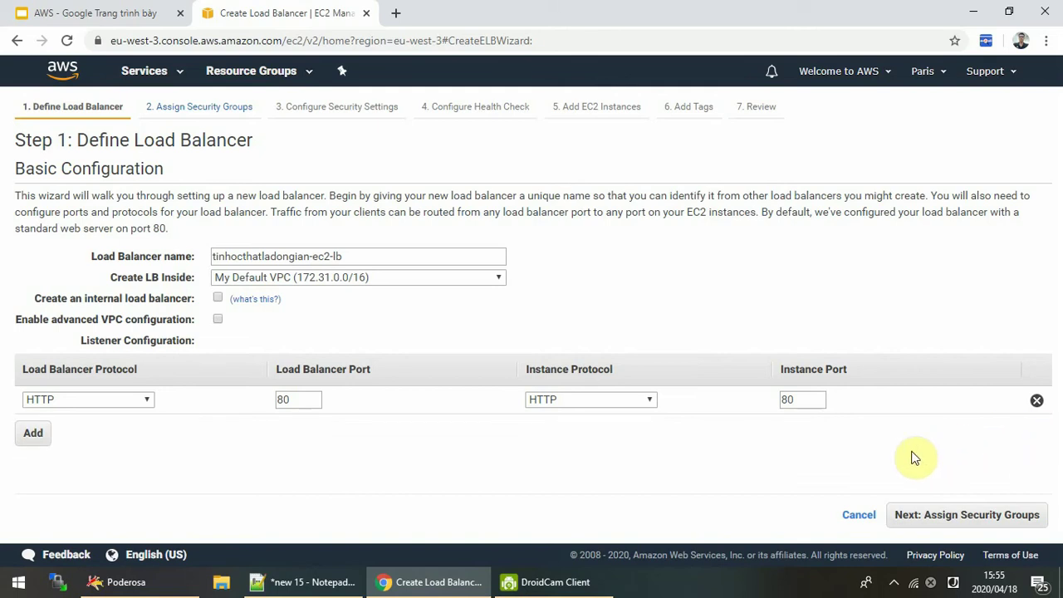
Continue to the security group assignment and assign only the existing tinhoc-web group instead of the default group
{"action": "left_click", "coordinate": [966, 516]}
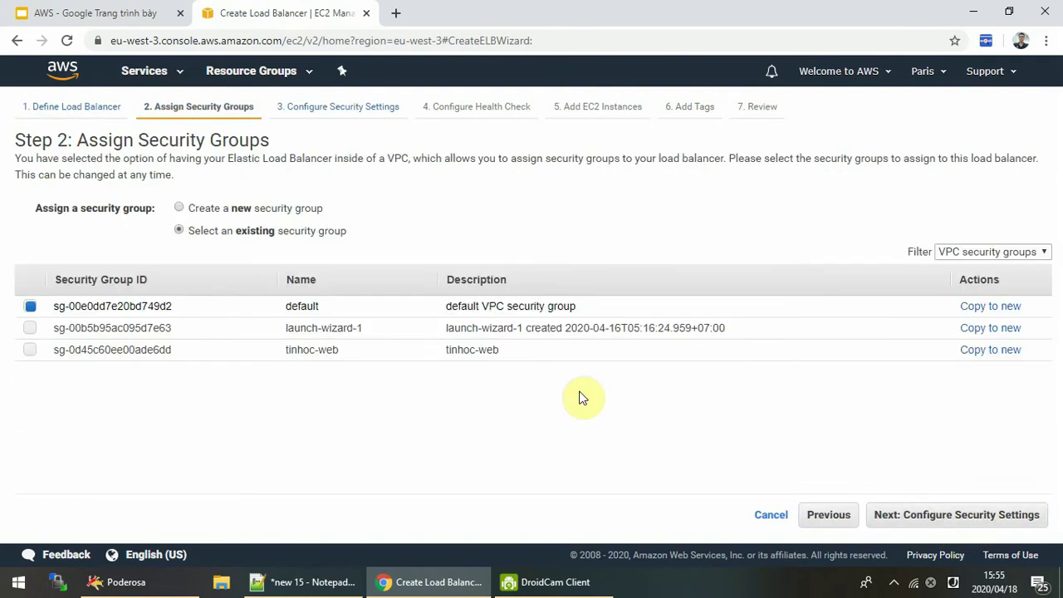
{"action": "left_click", "coordinate": [30, 350]}
{"action": "left_click", "coordinate": [30, 306]}
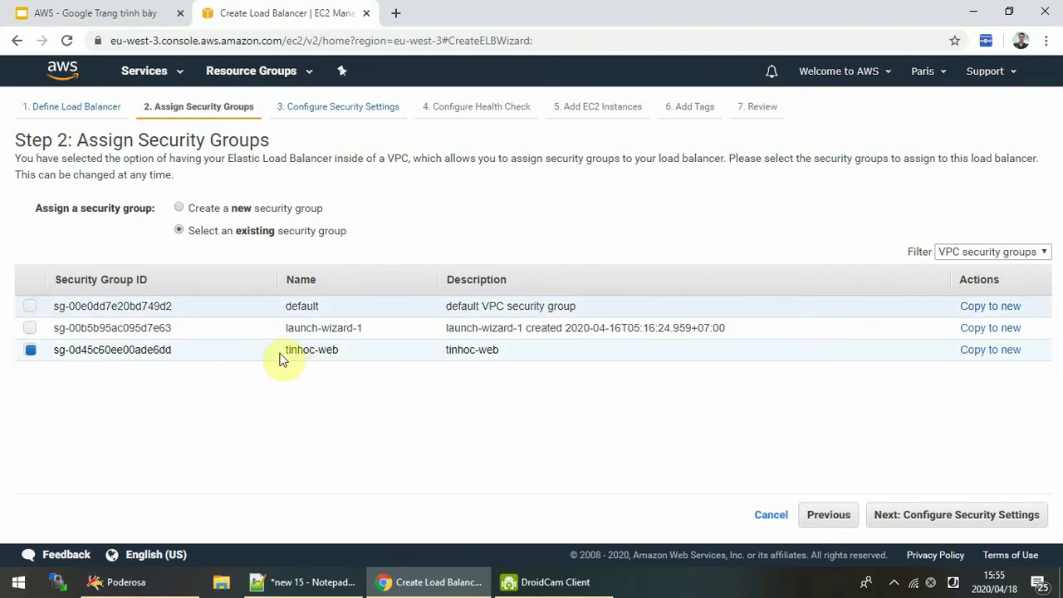
{"action": "left_click_drag", "start_coordinate": [280, 352], "coordinate": [423, 357]}
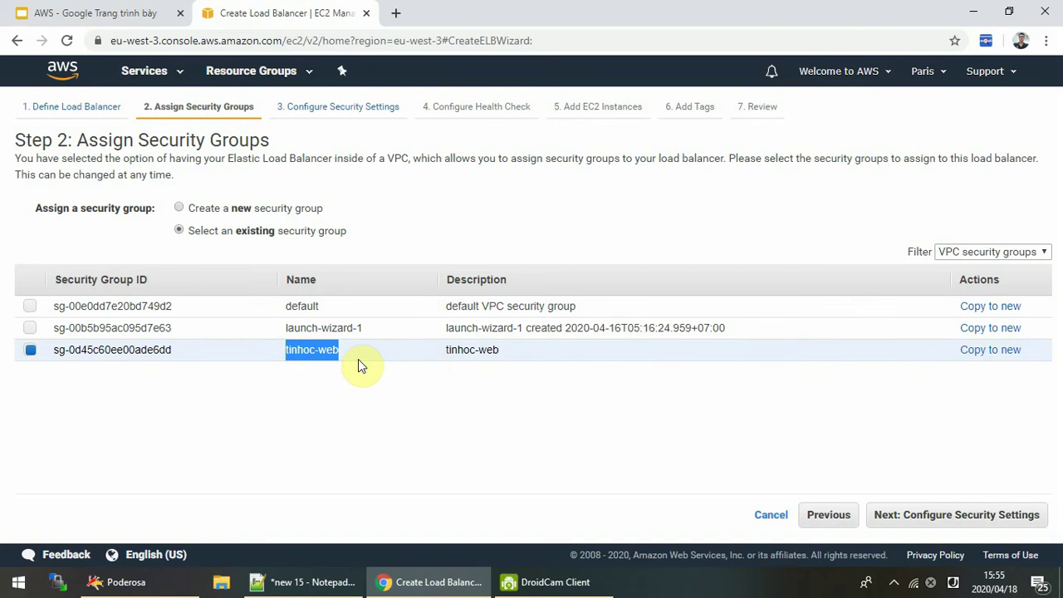
Keep the tinhoc-web security group and continue past the security settings to the health check configuration
{"action": "left_click", "coordinate": [287, 355]}
{"action": "left_click_drag", "start_coordinate": [68, 352], "coordinate": [579, 355]}
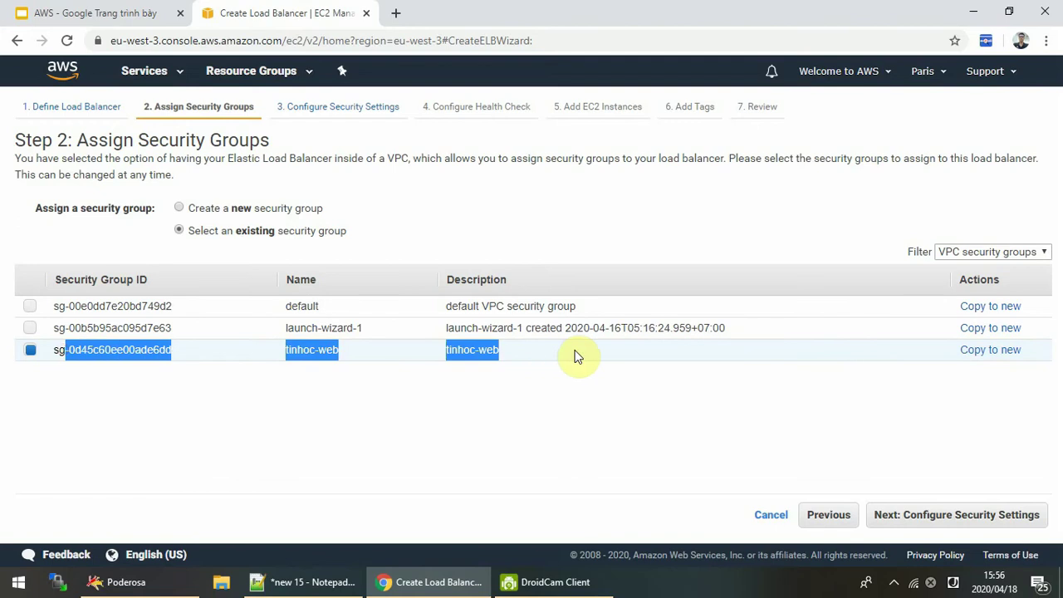
{"action": "left_click", "coordinate": [636, 351]}
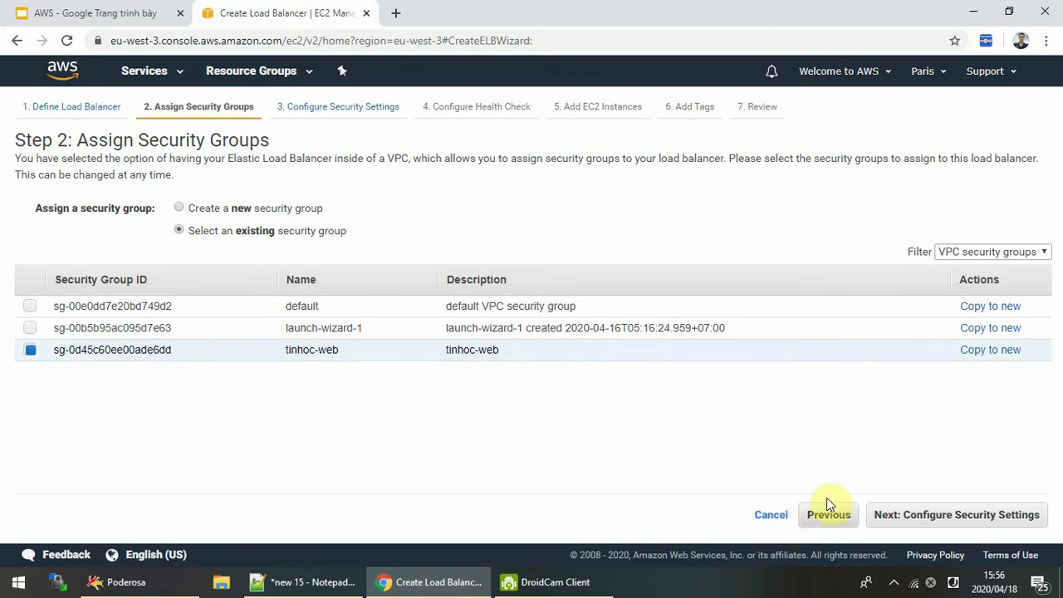
{"action": "left_click", "coordinate": [958, 525]}
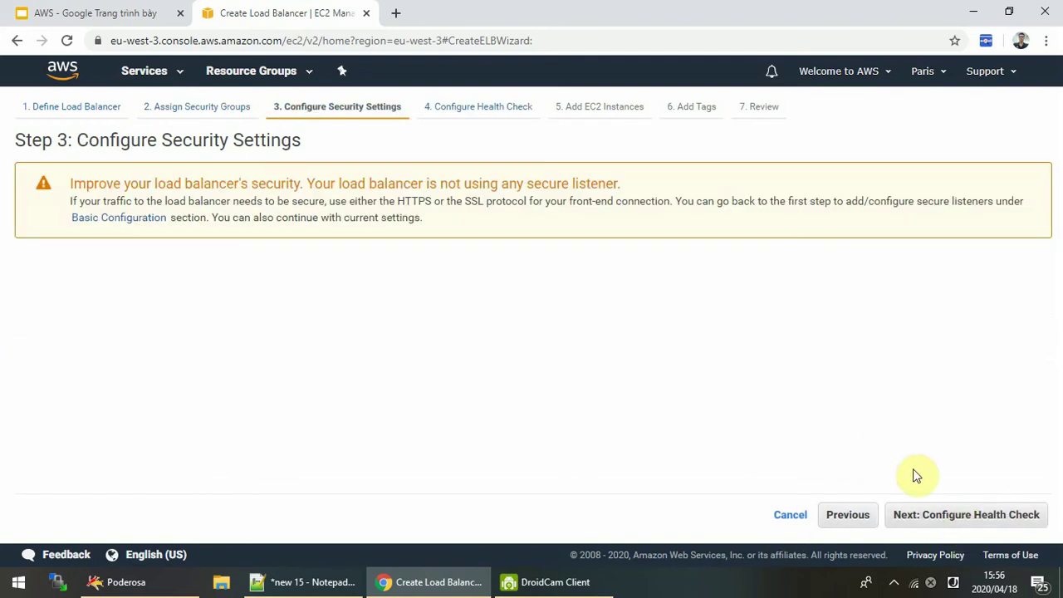
{"action": "left_click", "coordinate": [978, 519]}
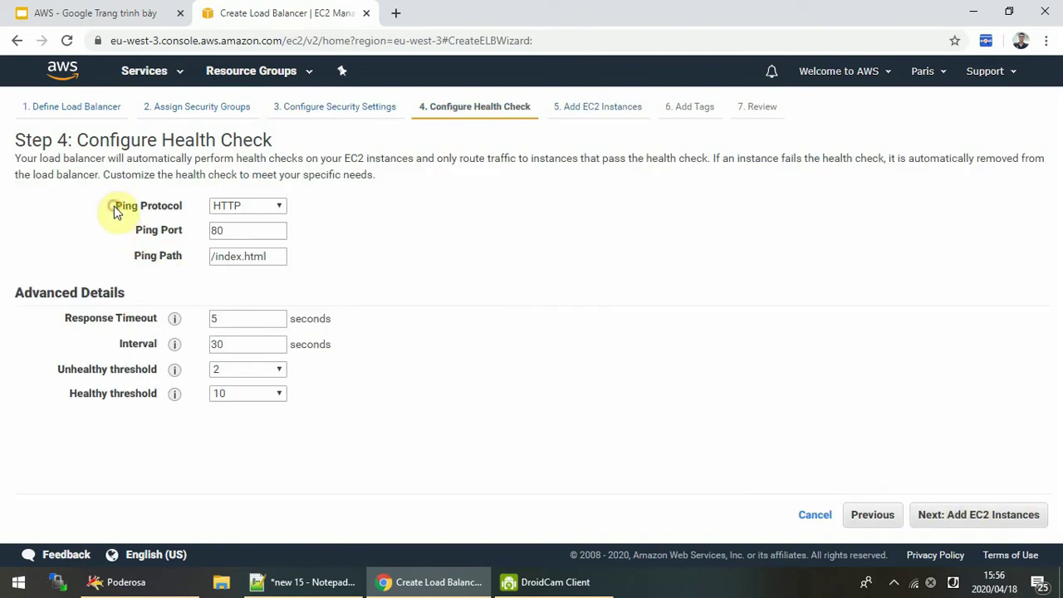
{"action": "left_click_drag", "start_coordinate": [114, 208], "coordinate": [177, 290]}
{"action": "left_click", "coordinate": [177, 290]}
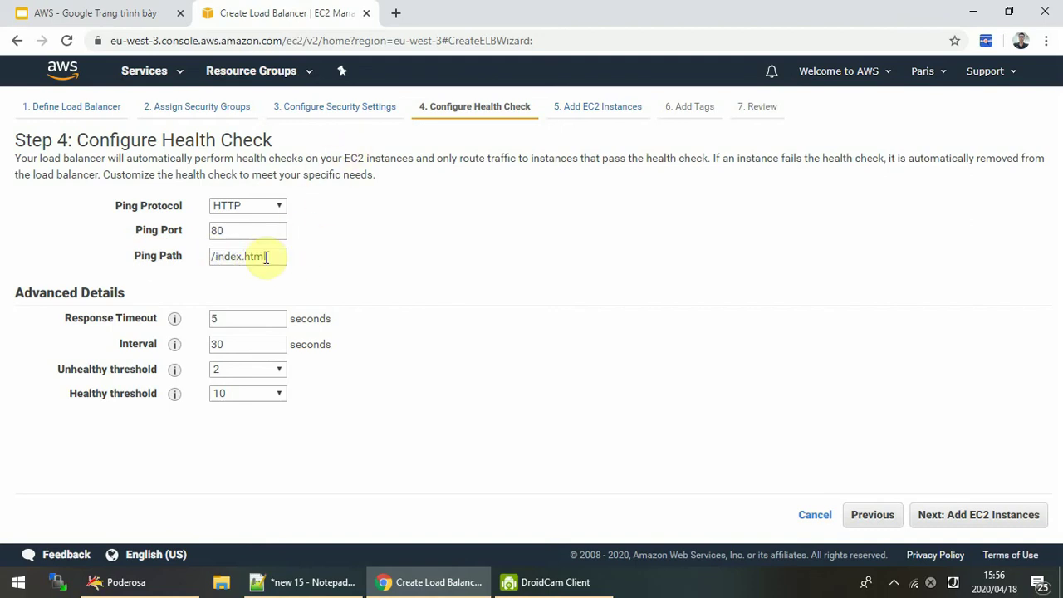
Check the health check page by opening 35.180.191.97/index.html in a new browser tab
{"action": "left_click", "coordinate": [395, 13]}
{"action": "type", "text": "35.180.191.97"}
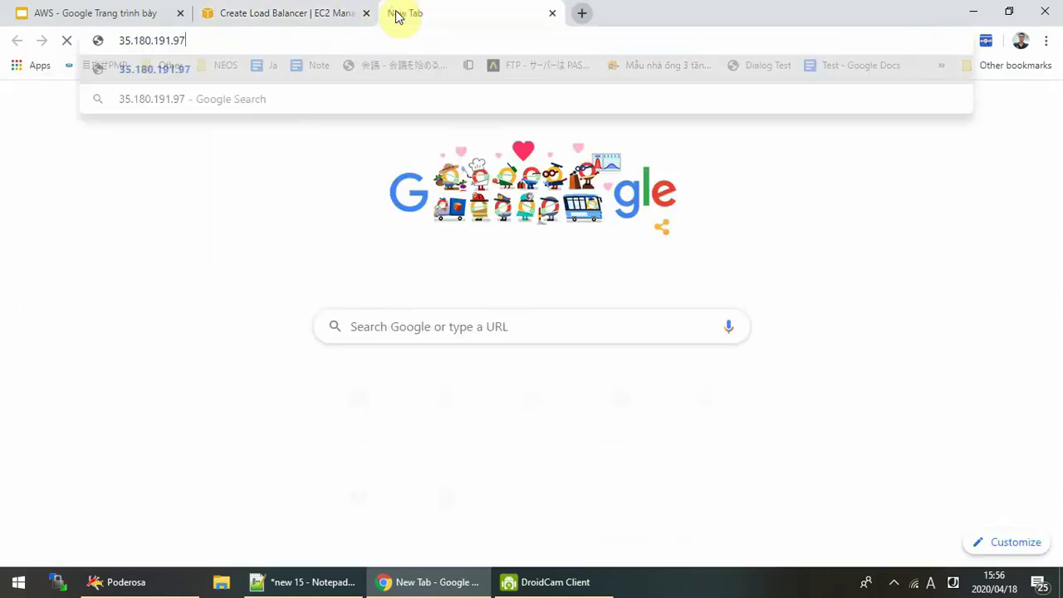
{"action": "type", "text": "/"}
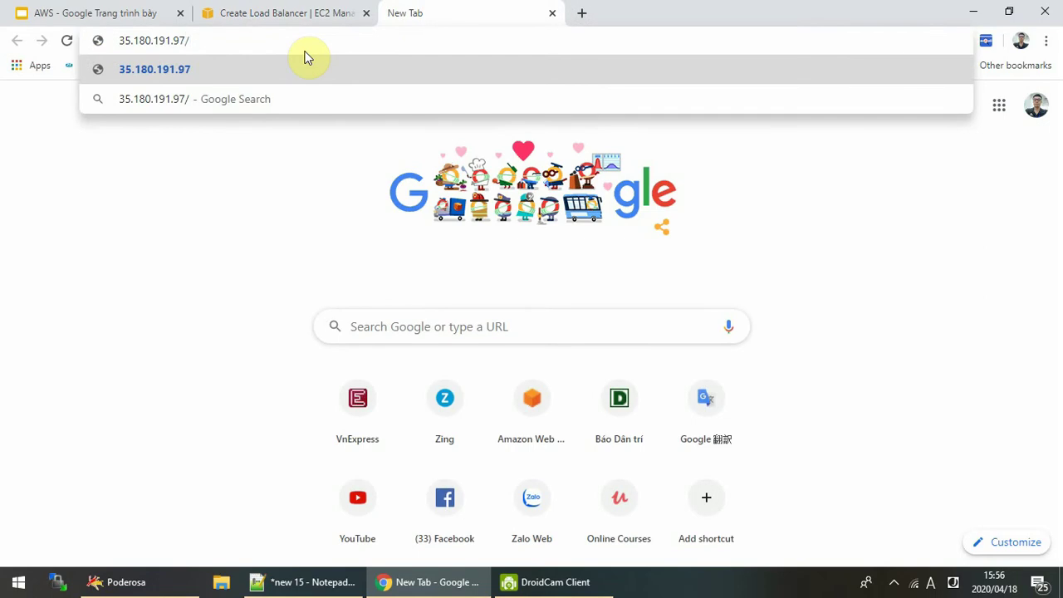
{"action": "type", "text": "index.html"}
{"action": "key", "text": "Return"}
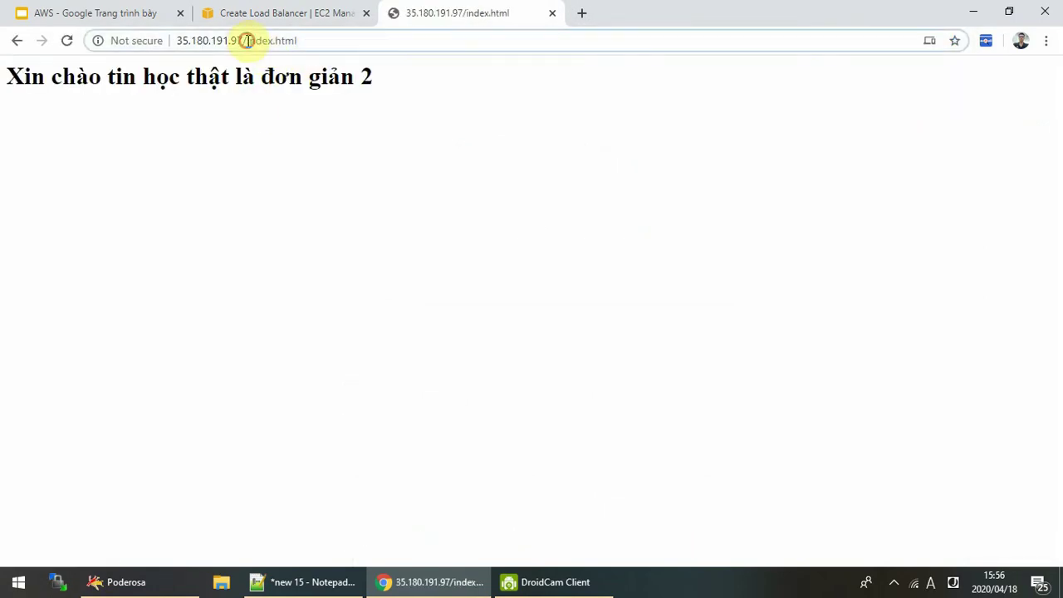
{"action": "left_click_drag", "start_coordinate": [248, 41], "coordinate": [567, 47]}
{"action": "left_click", "coordinate": [486, 76]}
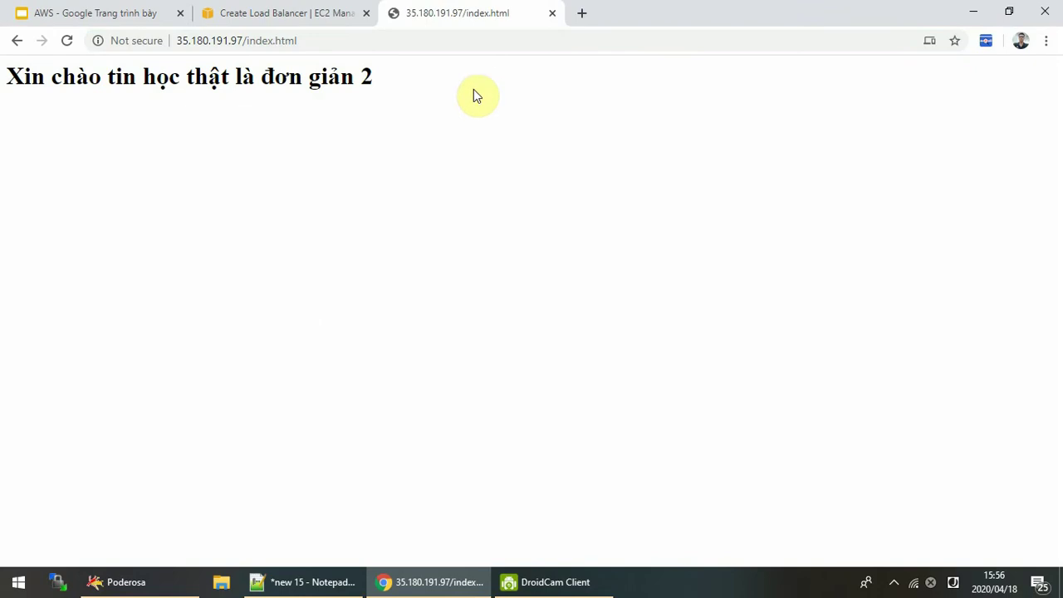
{"action": "left_click", "coordinate": [324, 42]}
{"action": "left_click", "coordinate": [499, 113]}
{"action": "left_click_drag", "start_coordinate": [243, 40], "coordinate": [357, 53]}
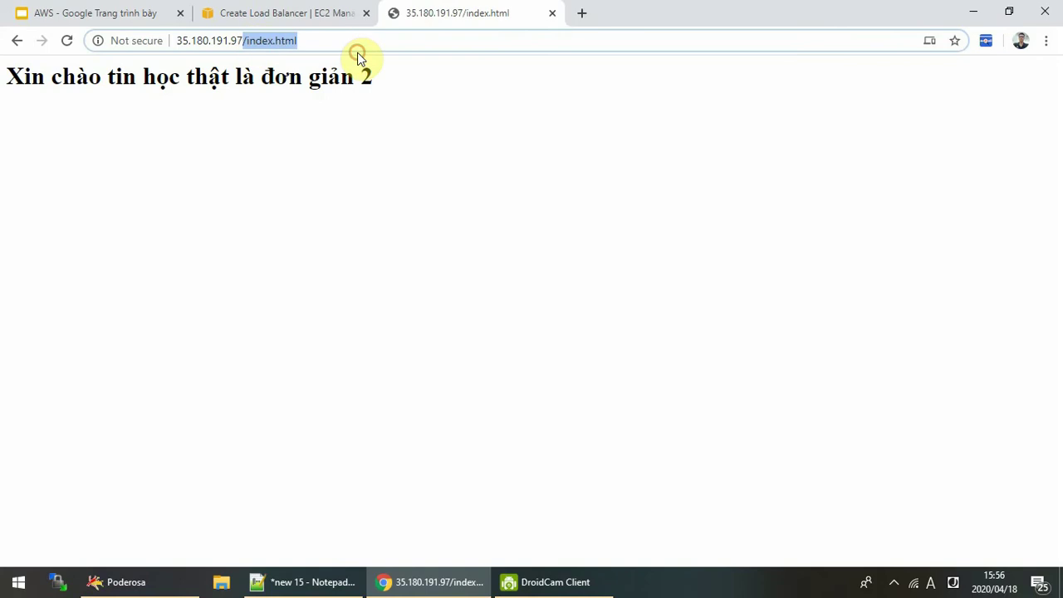
{"action": "double_click", "coordinate": [258, 41]}
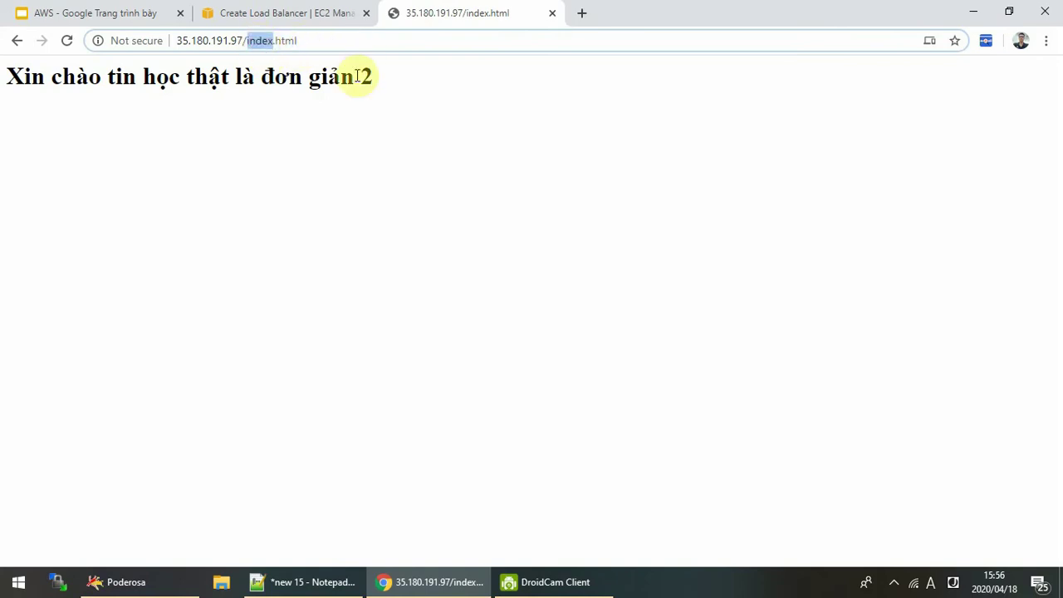
{"action": "type", "text": "check"}
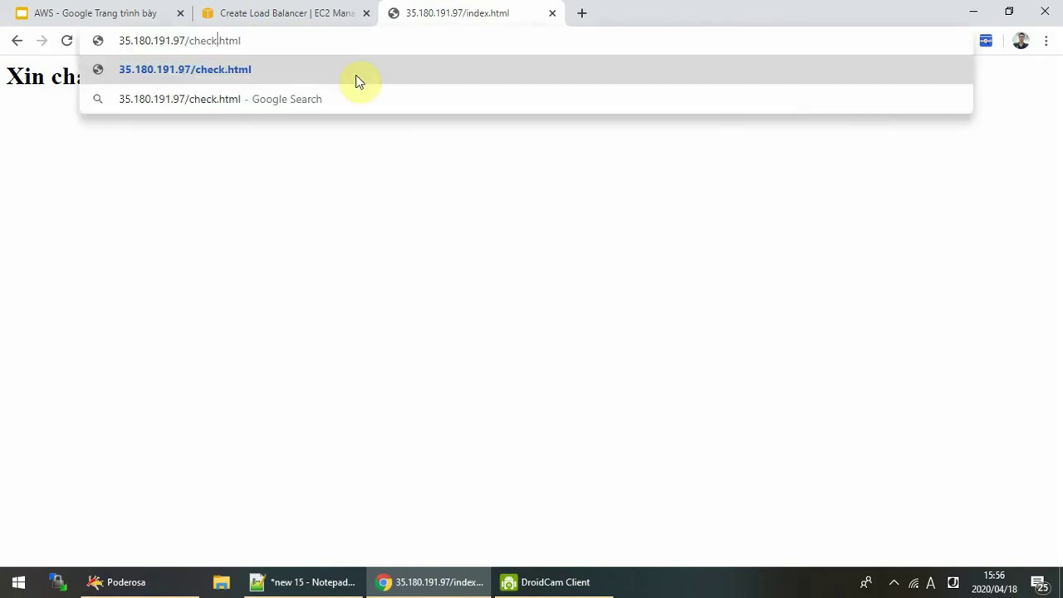
{"action": "type", "text": "lb"}
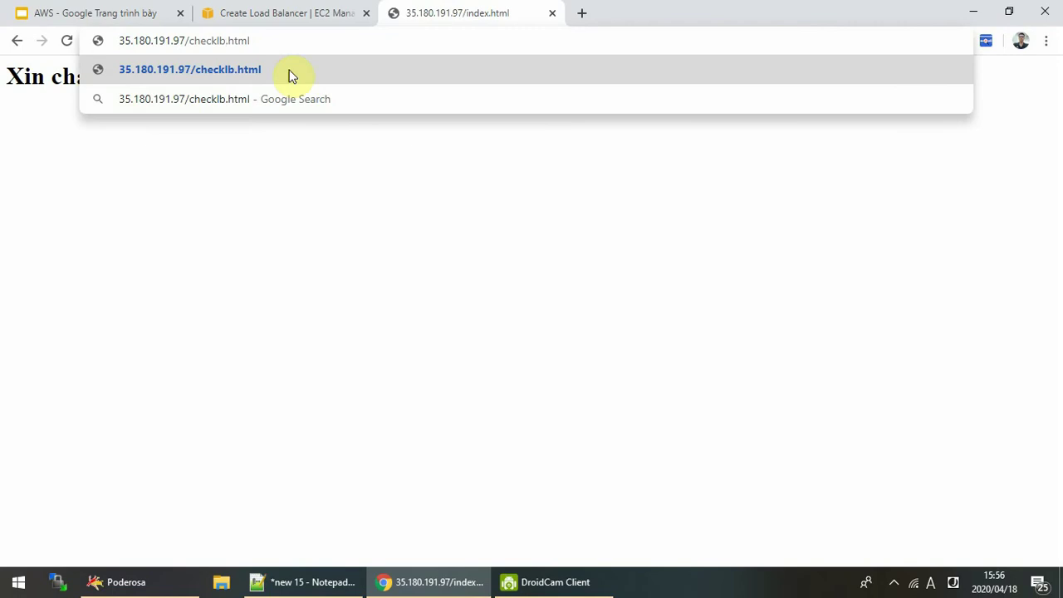
{"action": "left_click", "coordinate": [346, 185]}
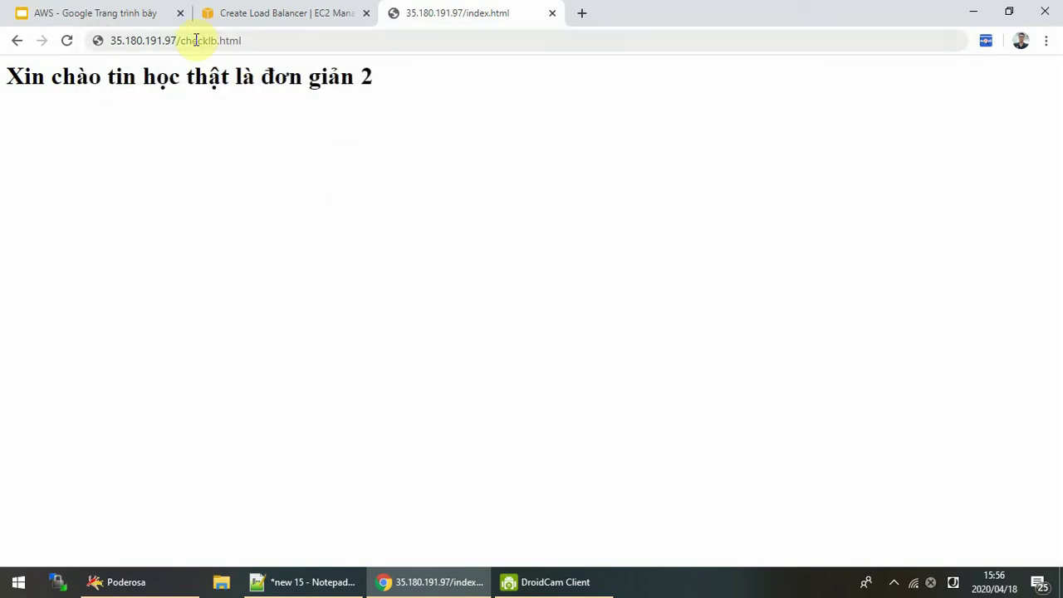
Return to the load balancer wizard and set the health check interval to 6 seconds
{"action": "left_click", "coordinate": [276, 14]}
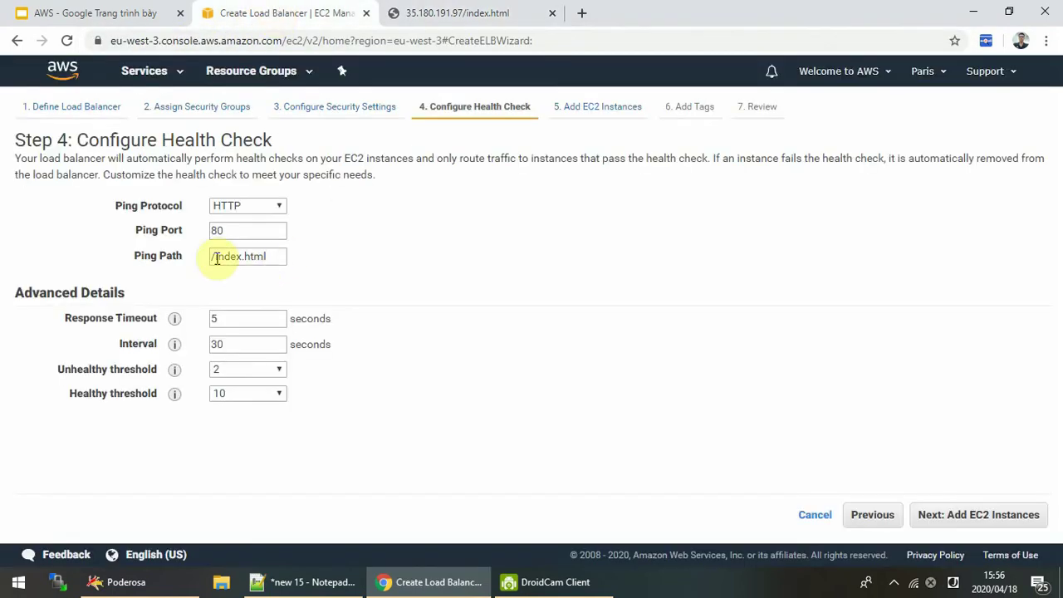
{"action": "left_click_drag", "start_coordinate": [215, 259], "coordinate": [349, 265]}
{"action": "left_click", "coordinate": [472, 260]}
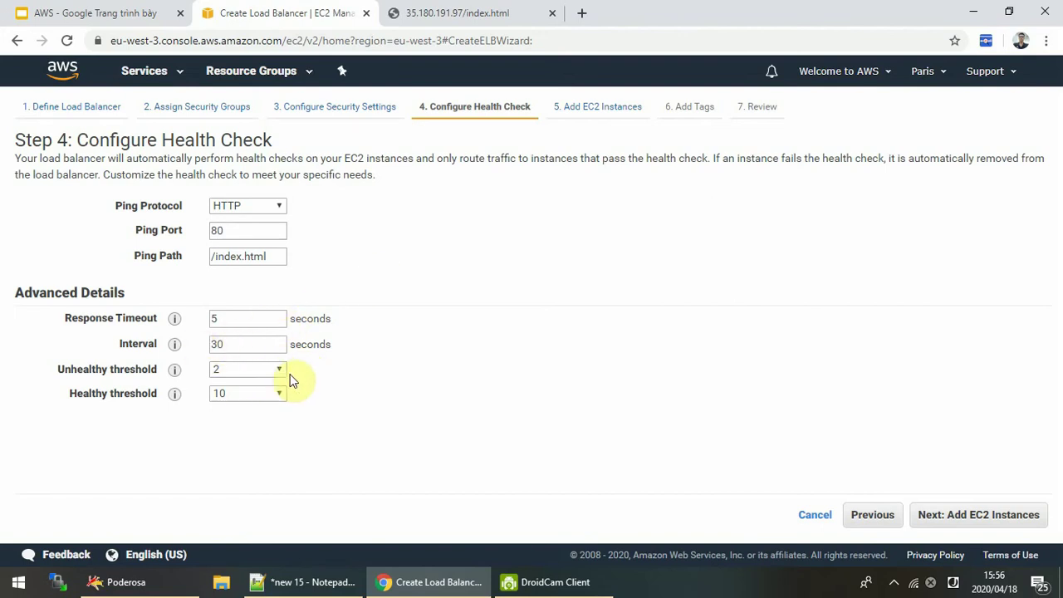
{"action": "left_click", "coordinate": [246, 320]}
{"action": "left_click_drag", "start_coordinate": [208, 318], "coordinate": [224, 321]}
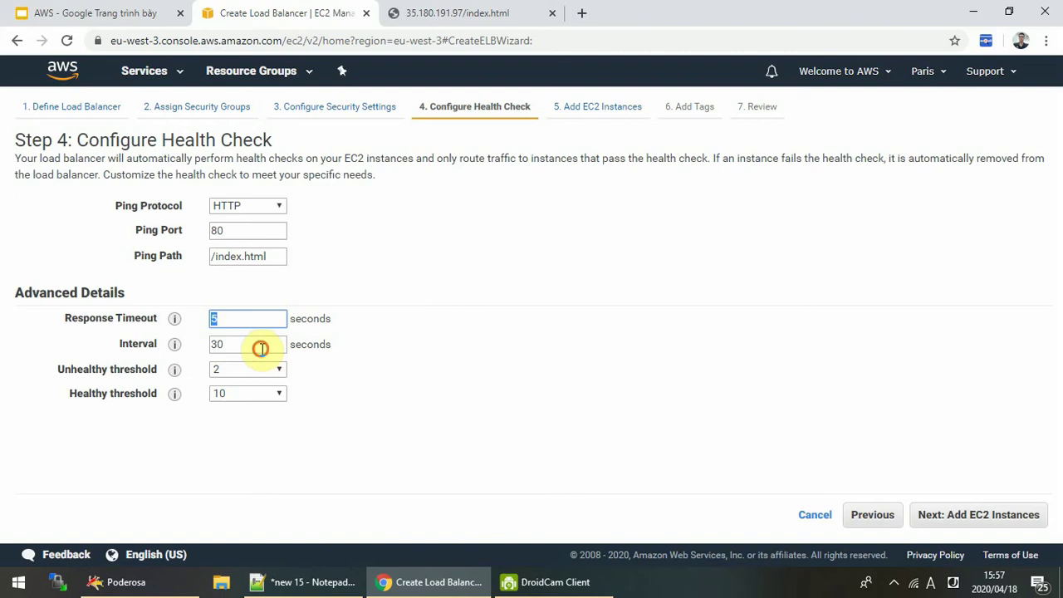
{"action": "key", "text": "Tab"}
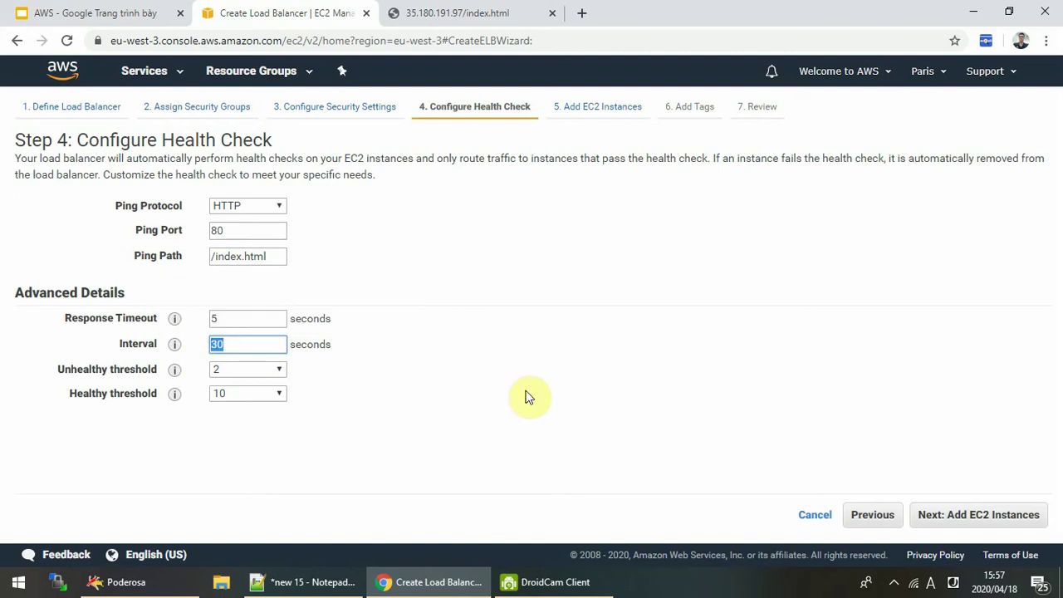
{"action": "type", "text": "6"}
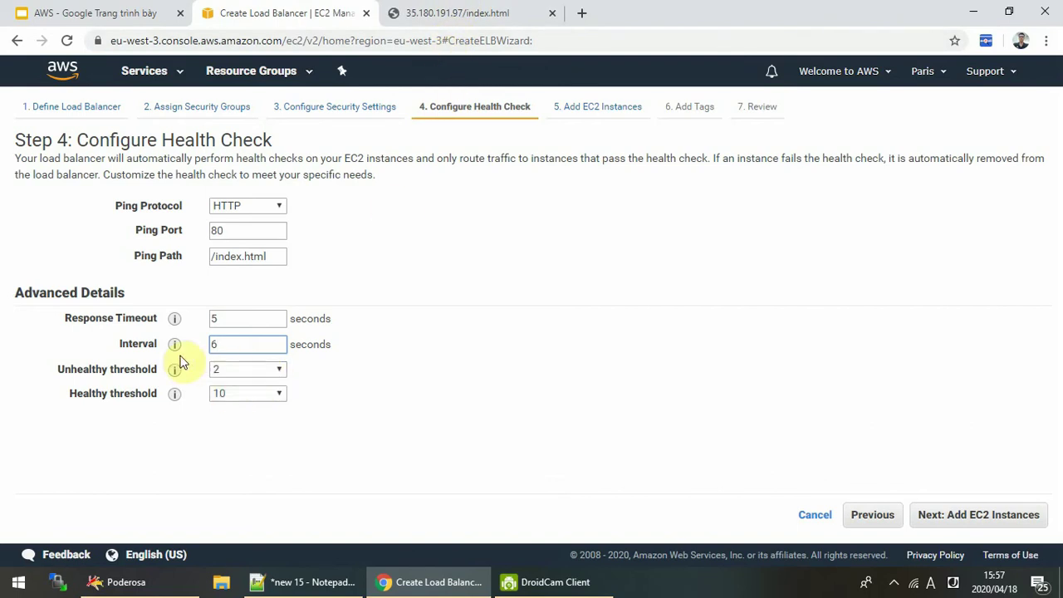
Try a health check interval of 4 seconds, and restore it to 6 seconds
{"action": "double_click", "coordinate": [246, 344]}
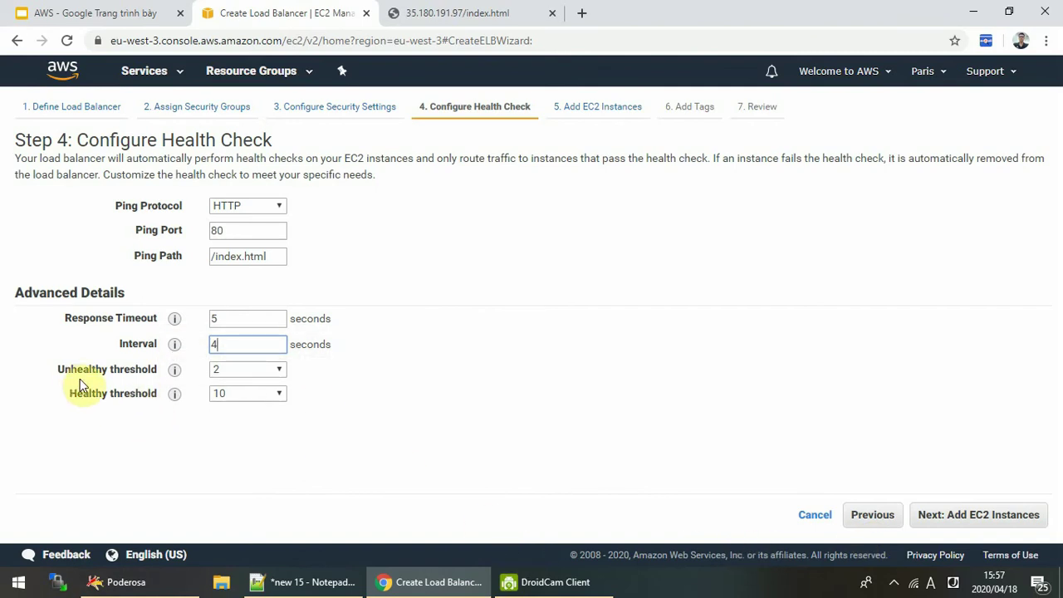
{"action": "left_click", "coordinate": [152, 370]}
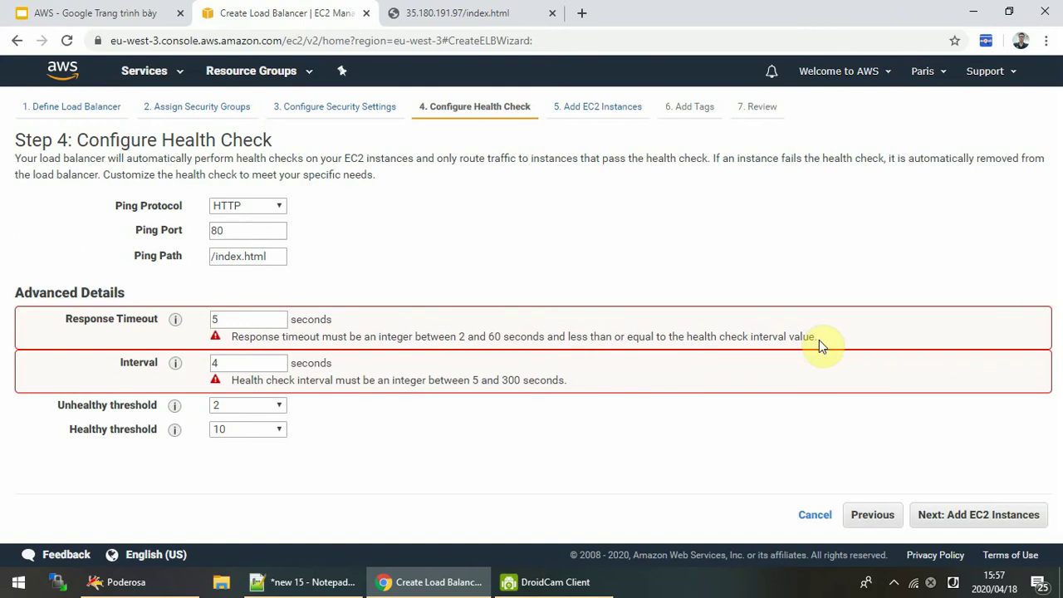
{"action": "left_click", "coordinate": [257, 368]}
{"action": "double_click", "coordinate": [259, 366]}
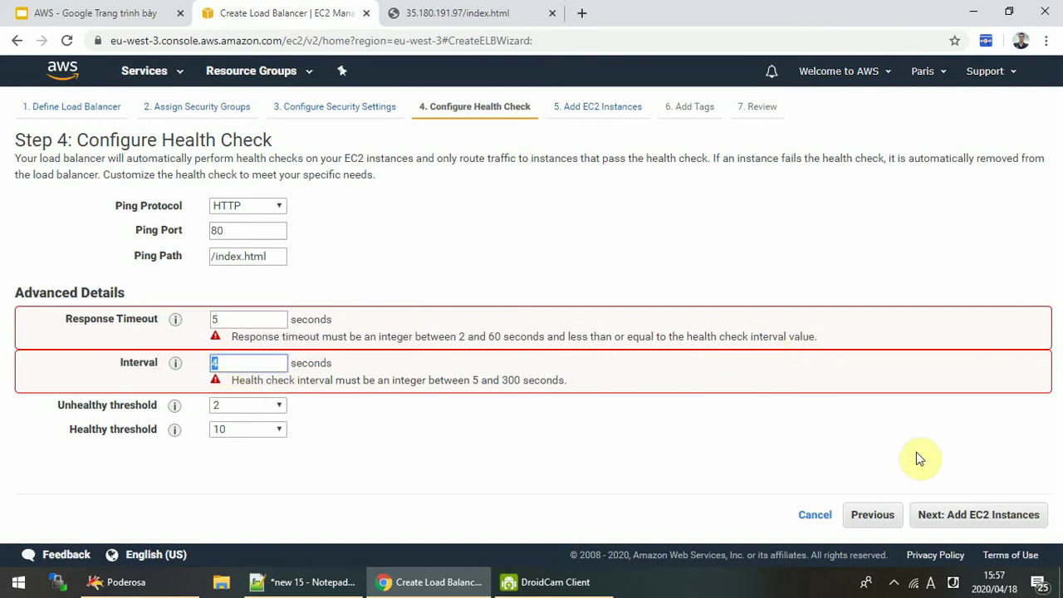
{"action": "left_click", "coordinate": [615, 470]}
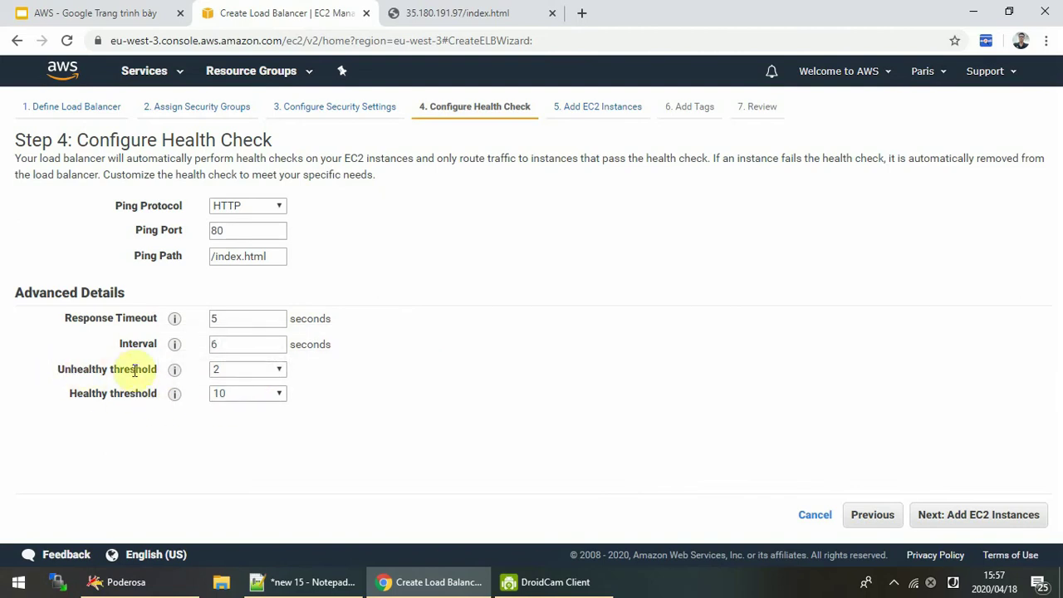
Choose 2 for both the unhealthy threshold and the healthy threshold of the health check
{"action": "left_click", "coordinate": [265, 374]}
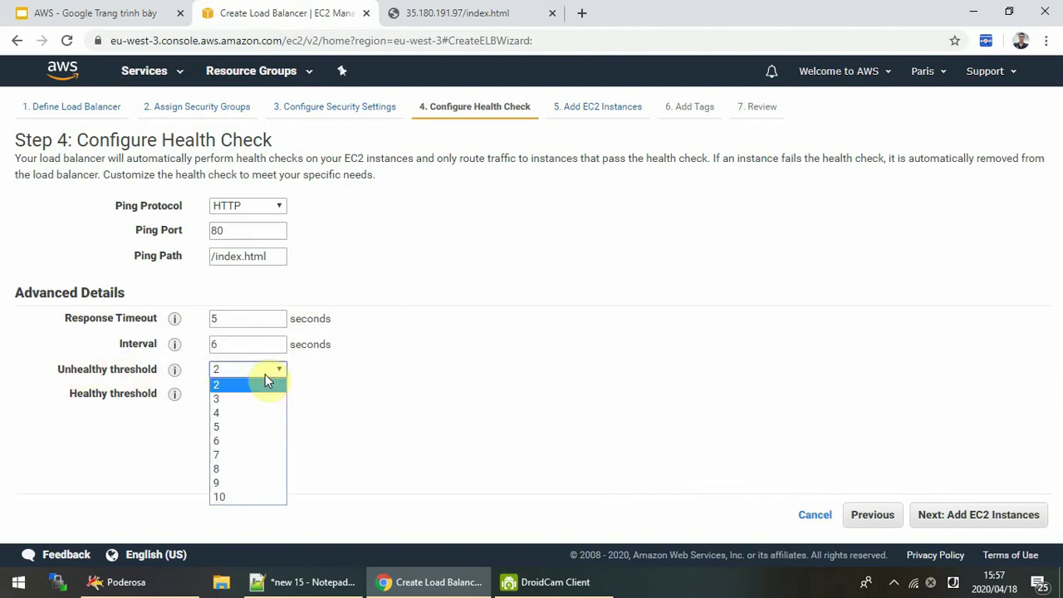
{"action": "left_click", "coordinate": [266, 382]}
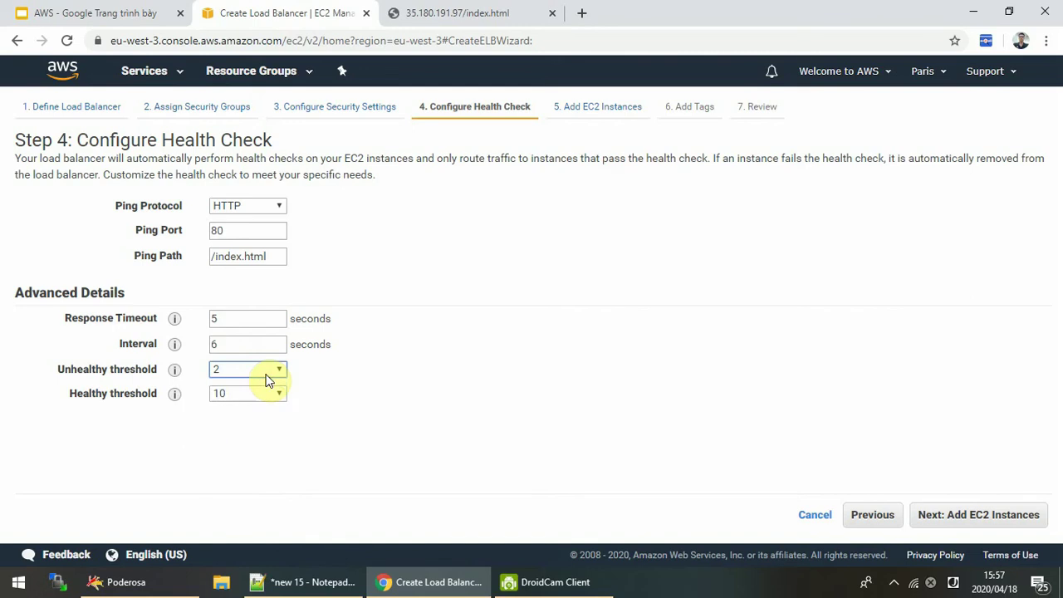
{"action": "left_click", "coordinate": [73, 372]}
{"action": "double_click", "coordinate": [73, 372]}
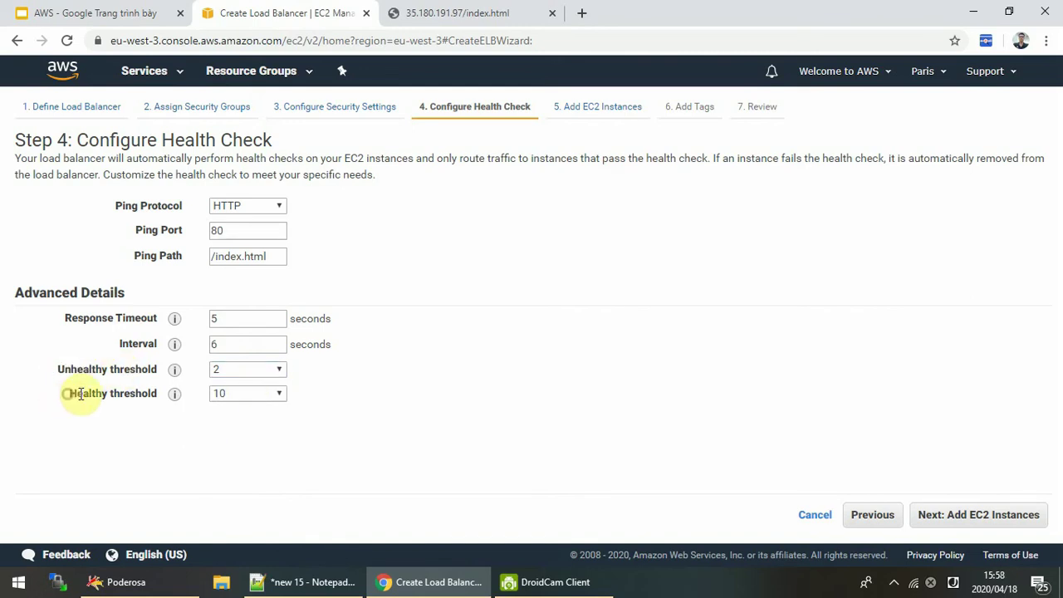
{"action": "left_click_drag", "start_coordinate": [71, 394], "coordinate": [103, 390]}
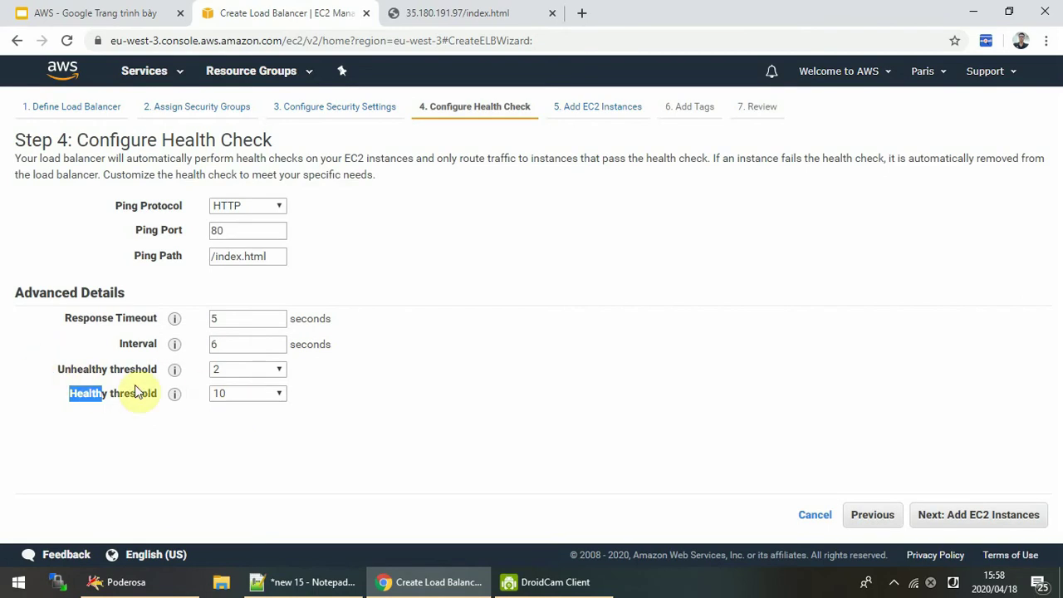
{"action": "left_click", "coordinate": [73, 398]}
{"action": "left_click_drag", "start_coordinate": [75, 399], "coordinate": [105, 394]}
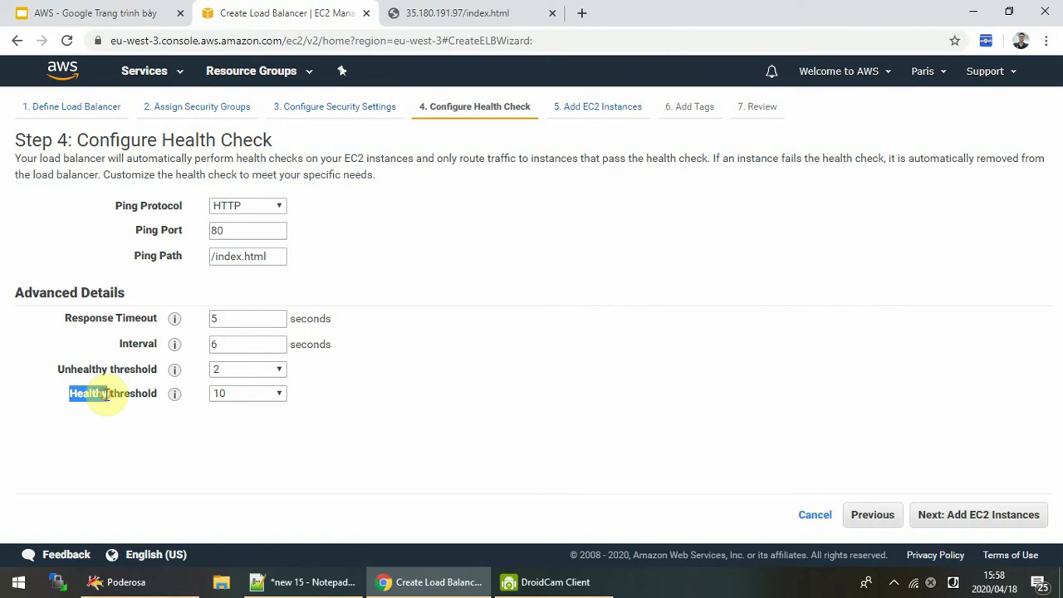
{"action": "left_click", "coordinate": [252, 404]}
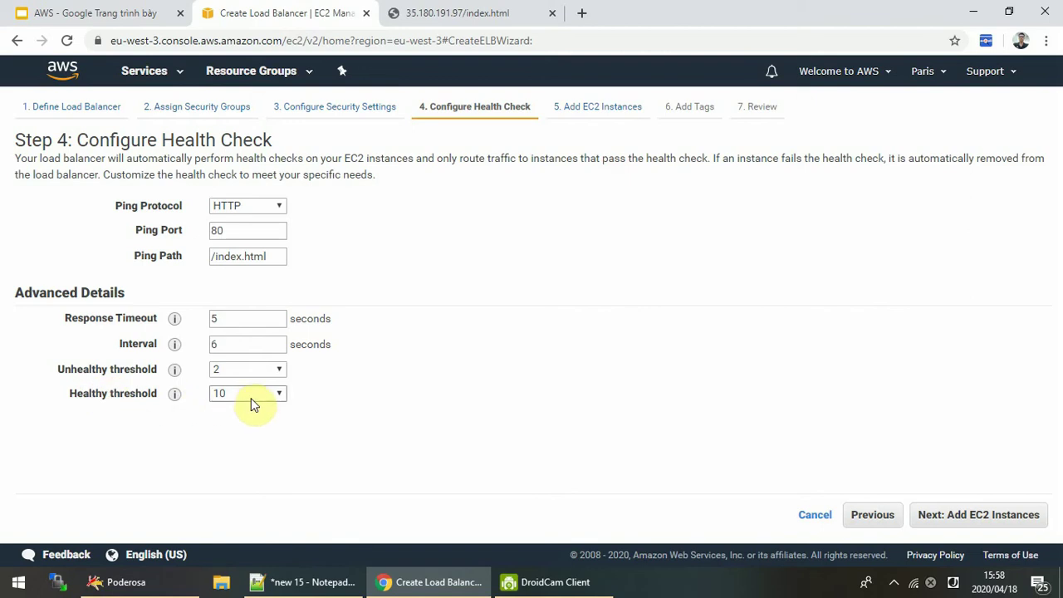
{"action": "left_click", "coordinate": [251, 398]}
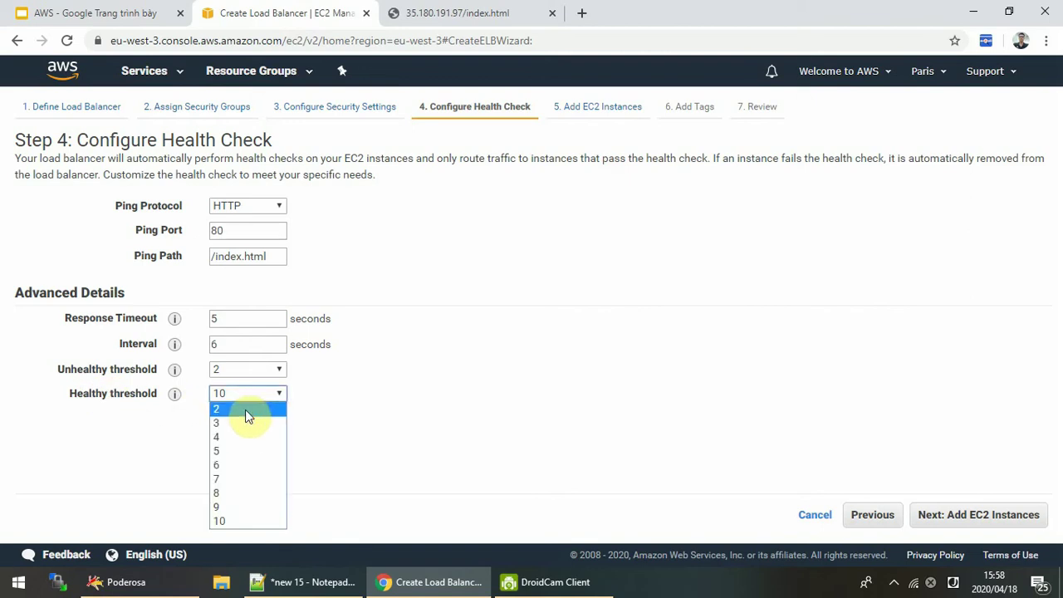
{"action": "left_click", "coordinate": [245, 410]}
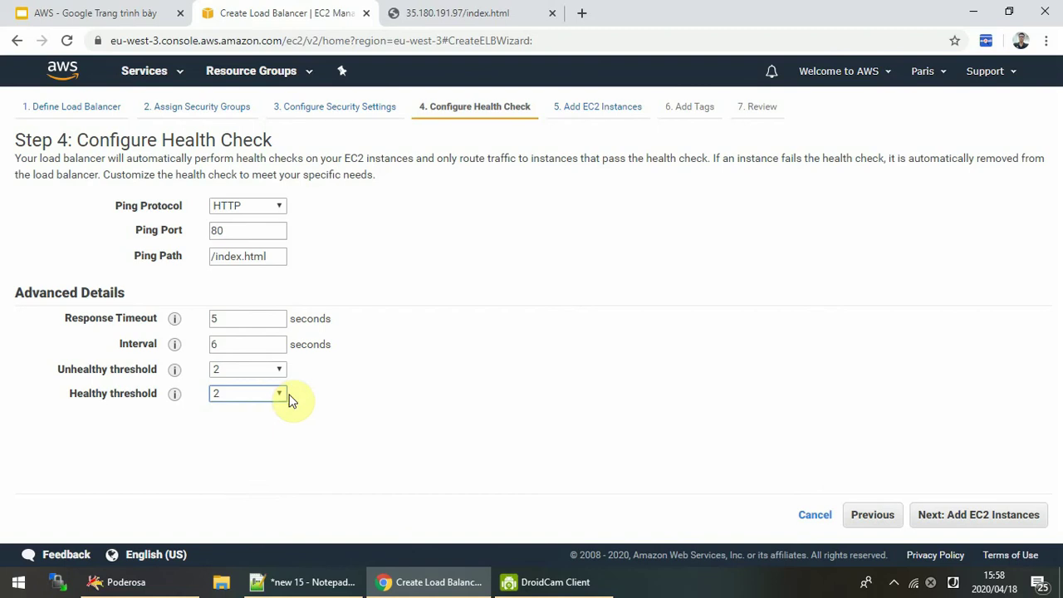
{"action": "left_click", "coordinate": [464, 416]}
Continue to the EC2 instance selection and add all three instances, Web1, Web2 and Web3, to the load balancer
{"action": "left_click", "coordinate": [1004, 525]}
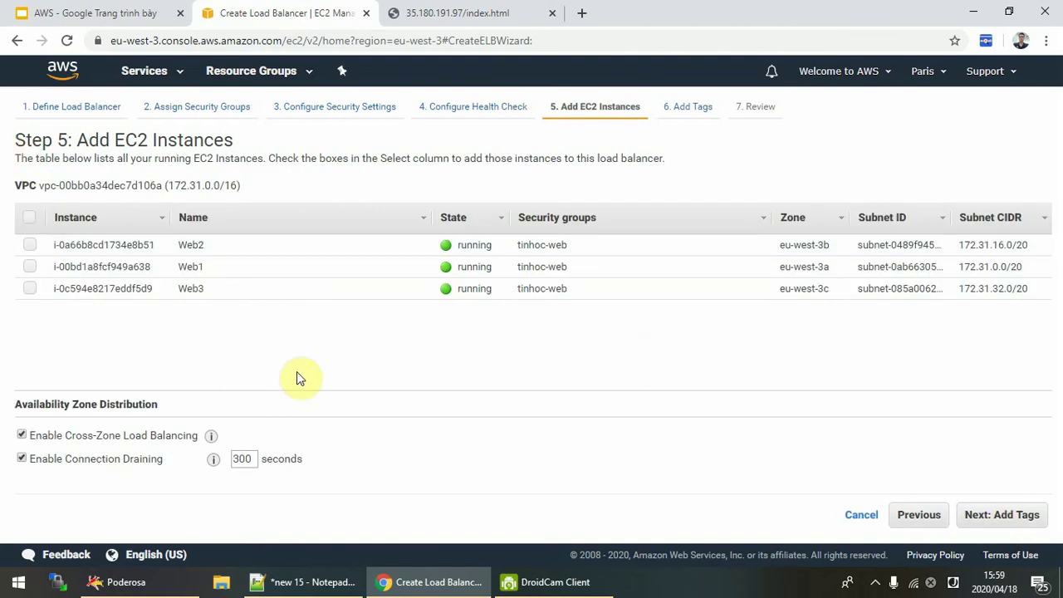
{"action": "left_click", "coordinate": [30, 219]}
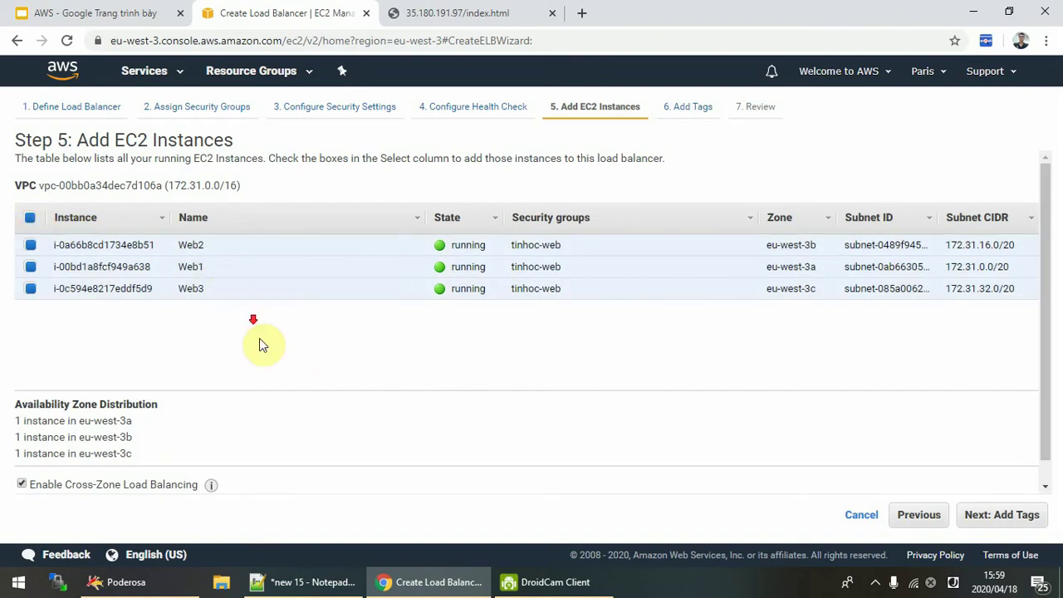
{"action": "scroll", "coordinate": [262, 332], "scroll_direction": "down", "scroll_amount": 1}
{"action": "scroll", "coordinate": [266, 344], "scroll_direction": "up", "scroll_amount": 1}
{"action": "scroll", "coordinate": [446, 344], "scroll_direction": "down", "scroll_amount": 1}
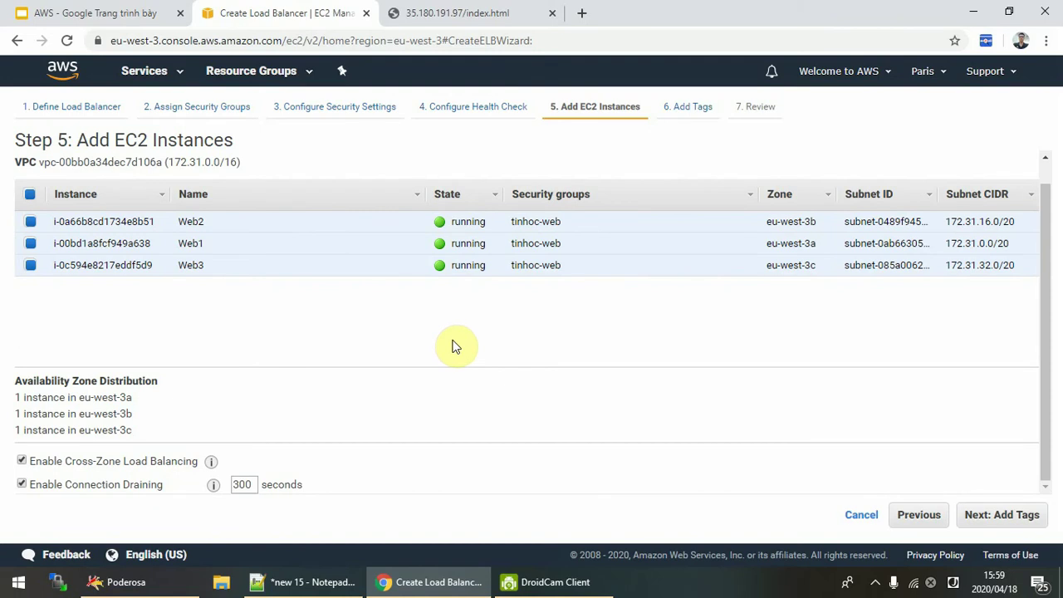
{"action": "scroll", "coordinate": [456, 344], "scroll_direction": "up", "scroll_amount": 1}
{"action": "scroll", "coordinate": [456, 344], "scroll_direction": "down", "scroll_amount": 1}
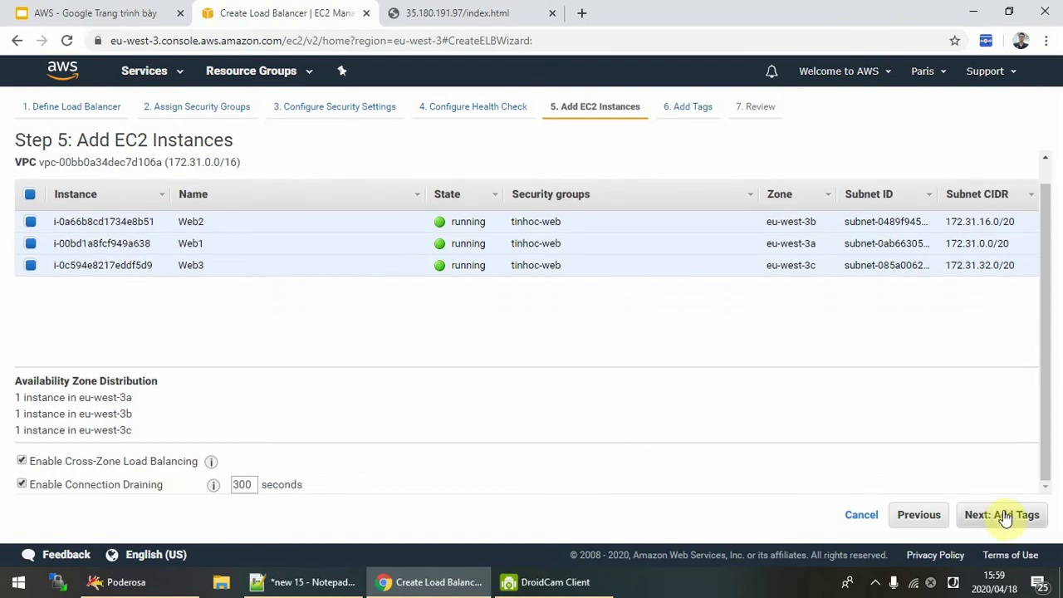
Leave the tags empty, review the load balancer settings, create the load balancer and close the creation status page
{"action": "left_click", "coordinate": [1004, 515]}
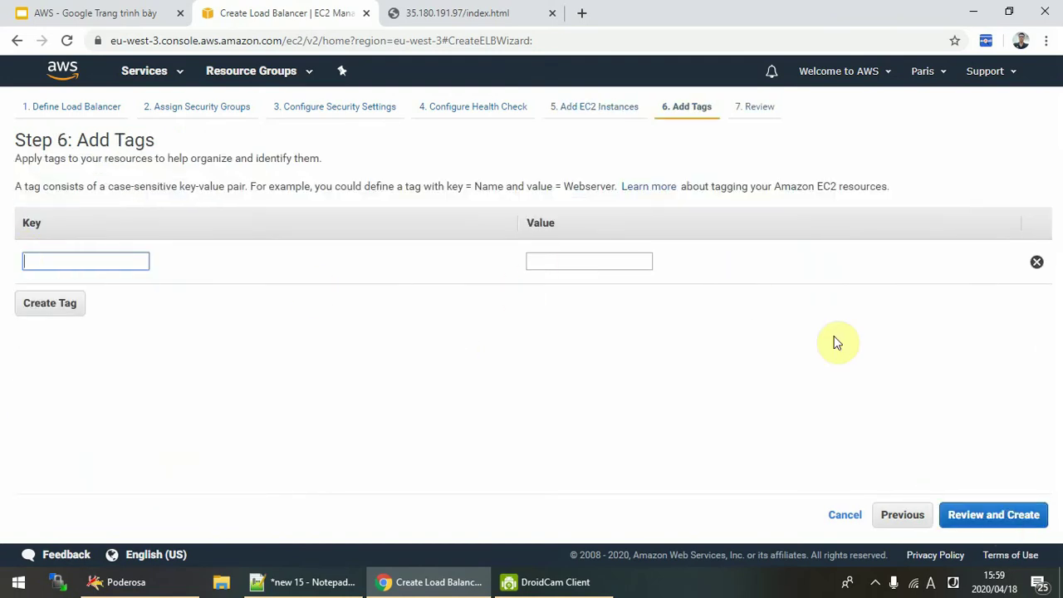
{"action": "left_click", "coordinate": [1014, 522]}
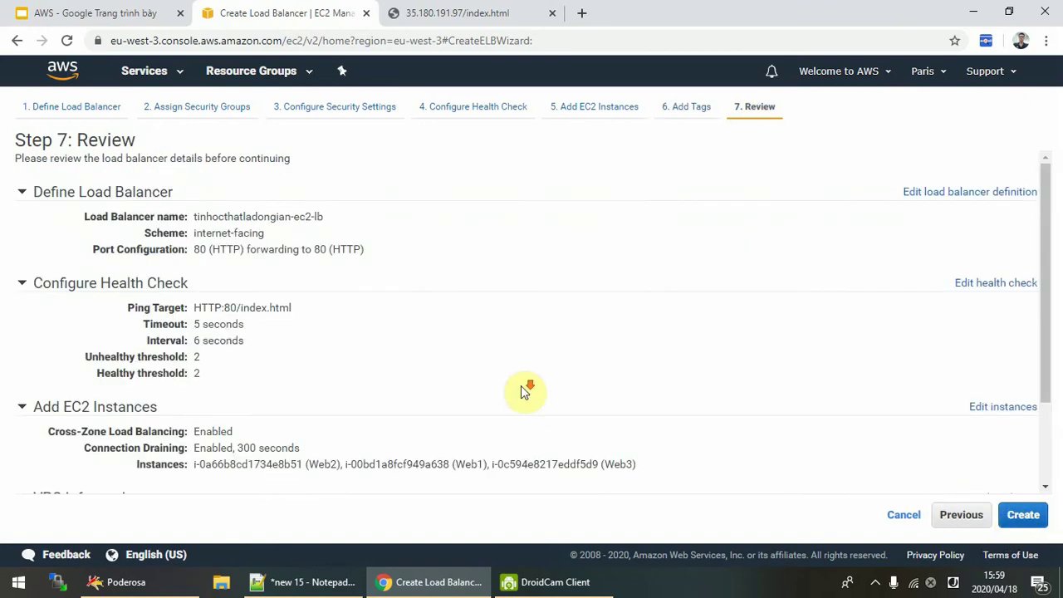
{"action": "scroll", "coordinate": [549, 390], "scroll_direction": "down", "scroll_amount": 3}
{"action": "scroll", "coordinate": [588, 399], "scroll_direction": "up", "scroll_amount": 3}
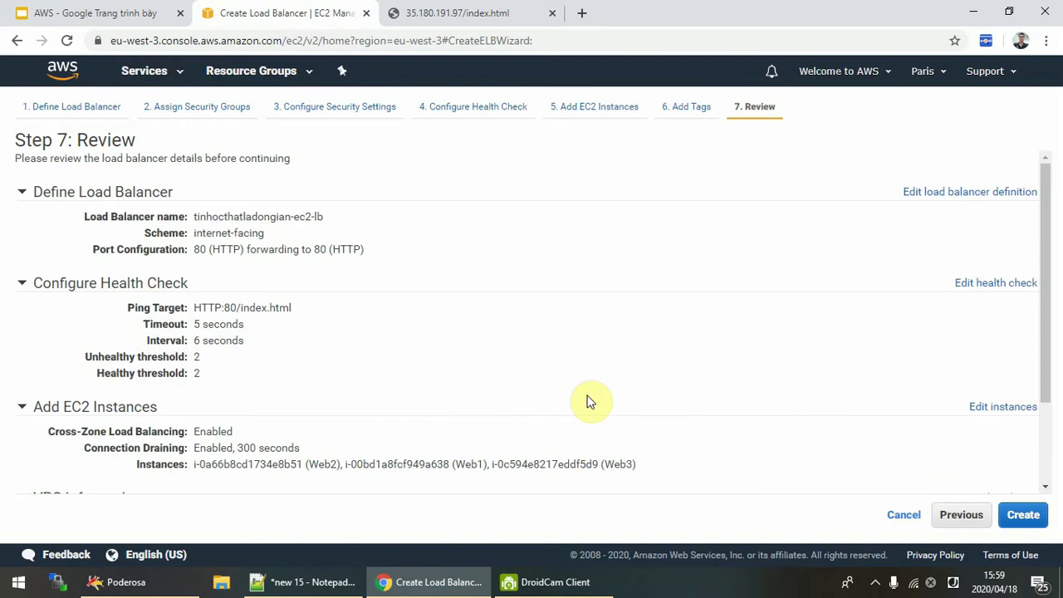
{"action": "scroll", "coordinate": [837, 424], "scroll_direction": "down", "scroll_amount": 3}
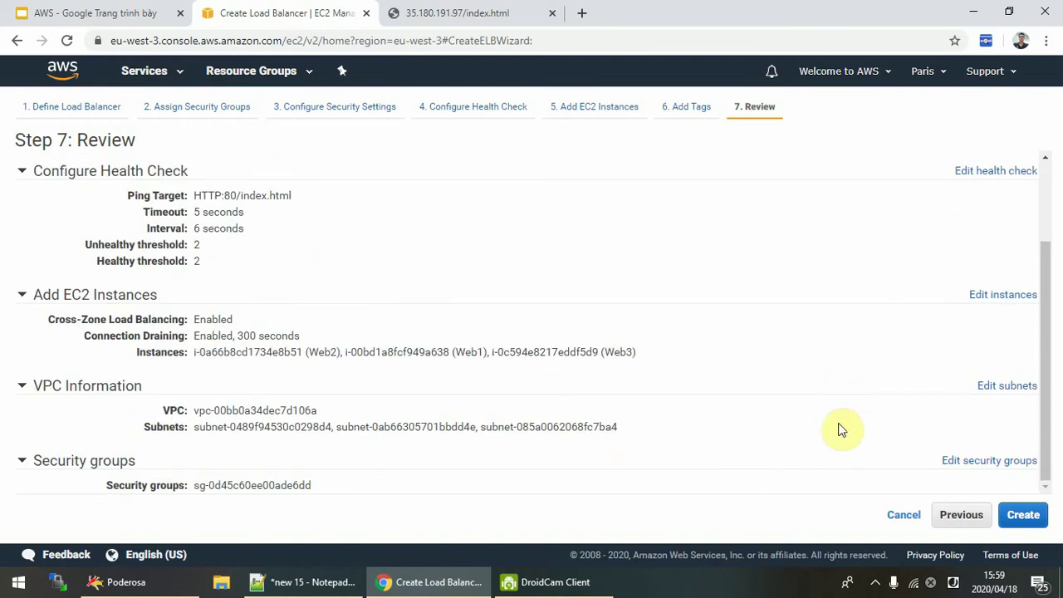
{"action": "left_click", "coordinate": [1022, 514]}
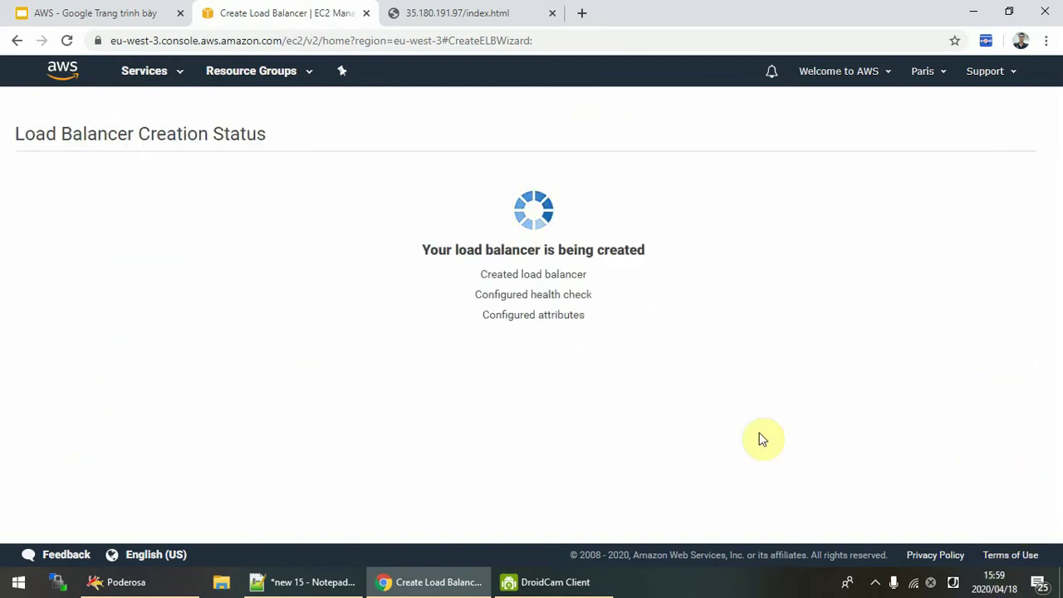
{"action": "left_click", "coordinate": [1025, 293]}
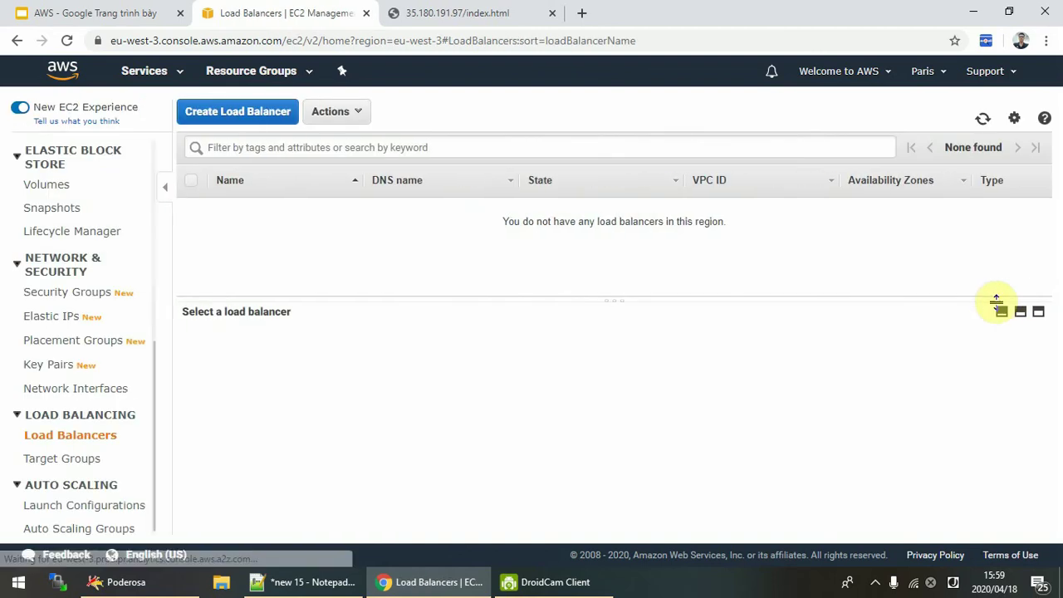
Examine the description of tinhocthatladongian-ec2-lb, refresh its data and check the status of its registered instances
{"action": "scroll", "coordinate": [586, 432], "scroll_direction": "down", "scroll_amount": 8}
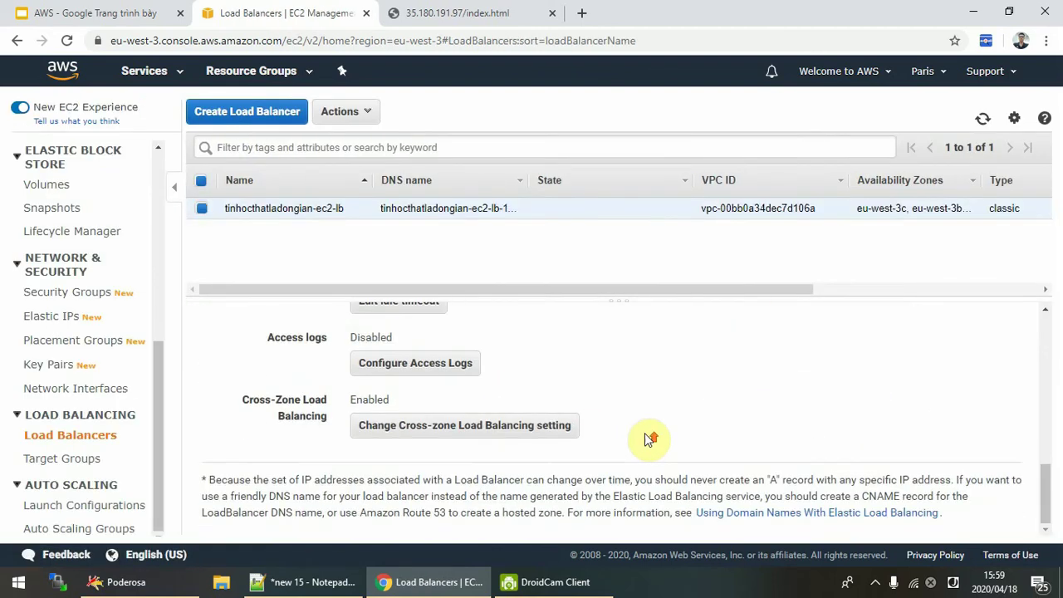
{"action": "scroll", "coordinate": [650, 437], "scroll_direction": "up", "scroll_amount": 7}
{"action": "scroll", "coordinate": [650, 437], "scroll_direction": "up", "scroll_amount": 1}
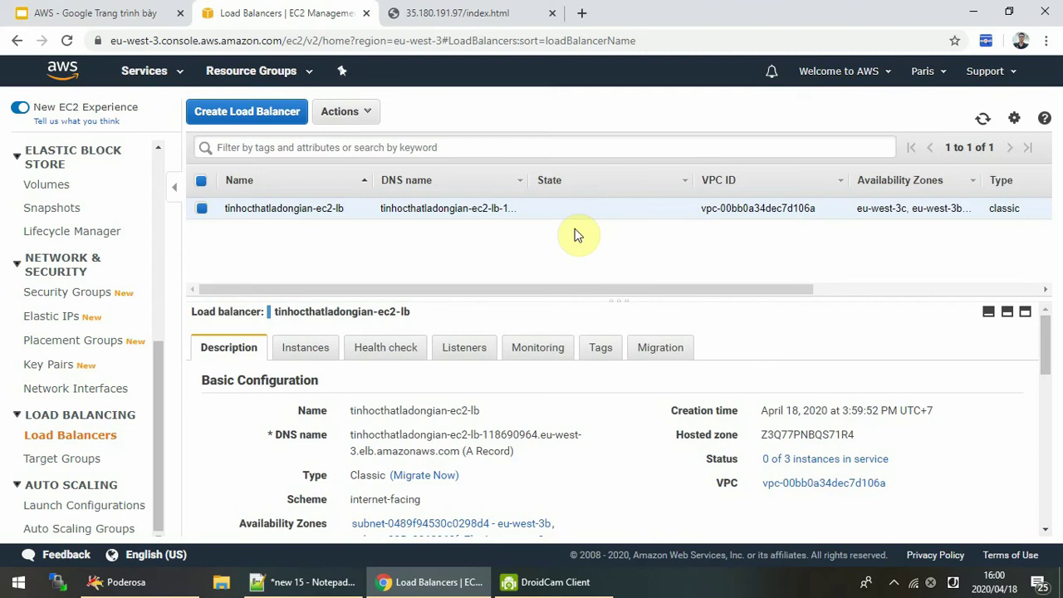
{"action": "left_click", "coordinate": [980, 122]}
{"action": "scroll", "coordinate": [528, 451], "scroll_direction": "down", "scroll_amount": 3}
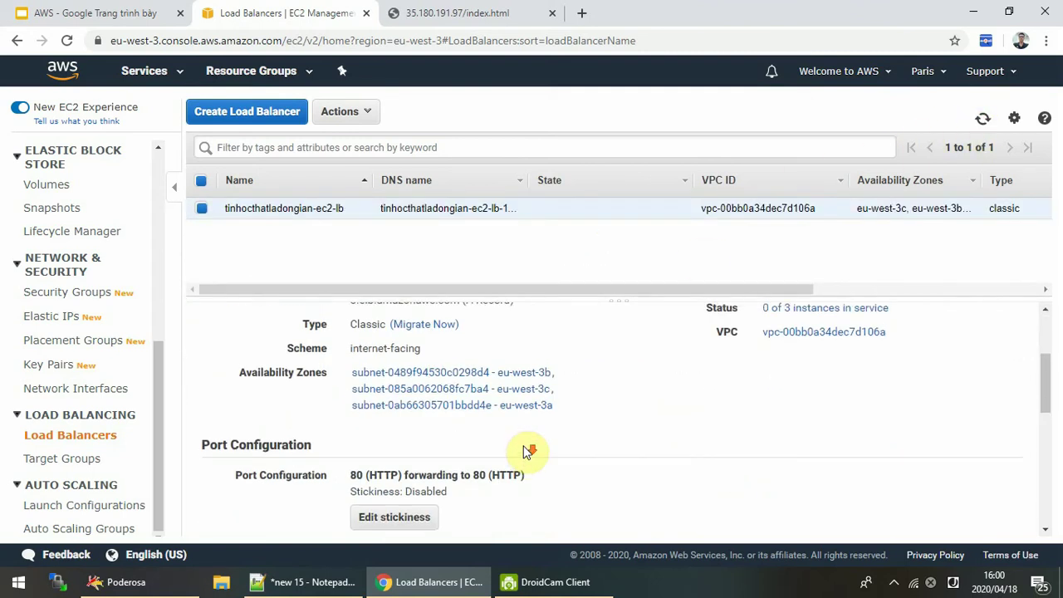
{"action": "scroll", "coordinate": [524, 453], "scroll_direction": "up", "scroll_amount": 5}
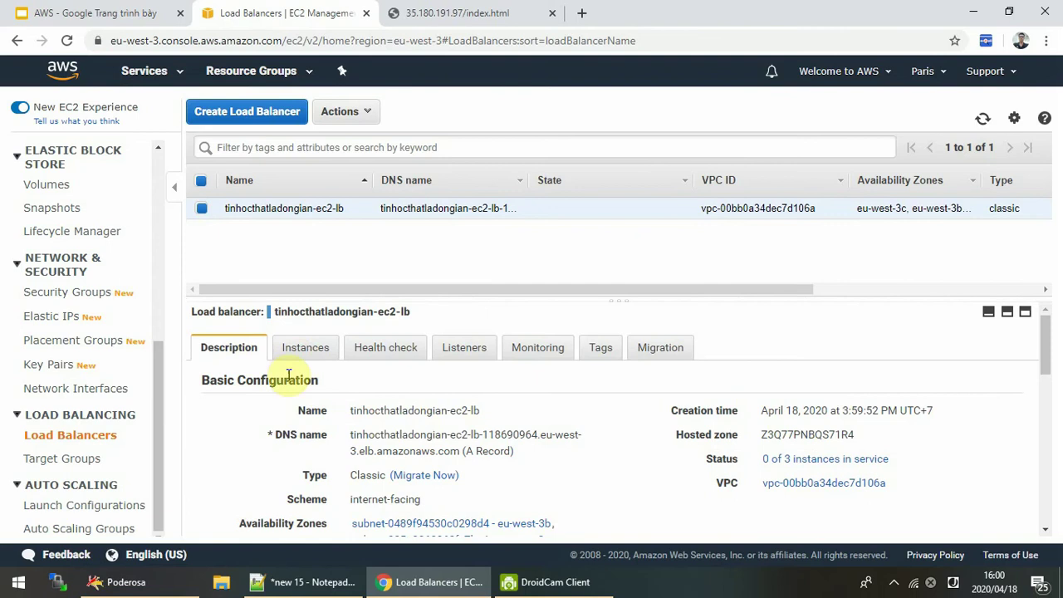
{"action": "left_click", "coordinate": [302, 349]}
{"action": "scroll", "coordinate": [765, 483], "scroll_direction": "down", "scroll_amount": 1}
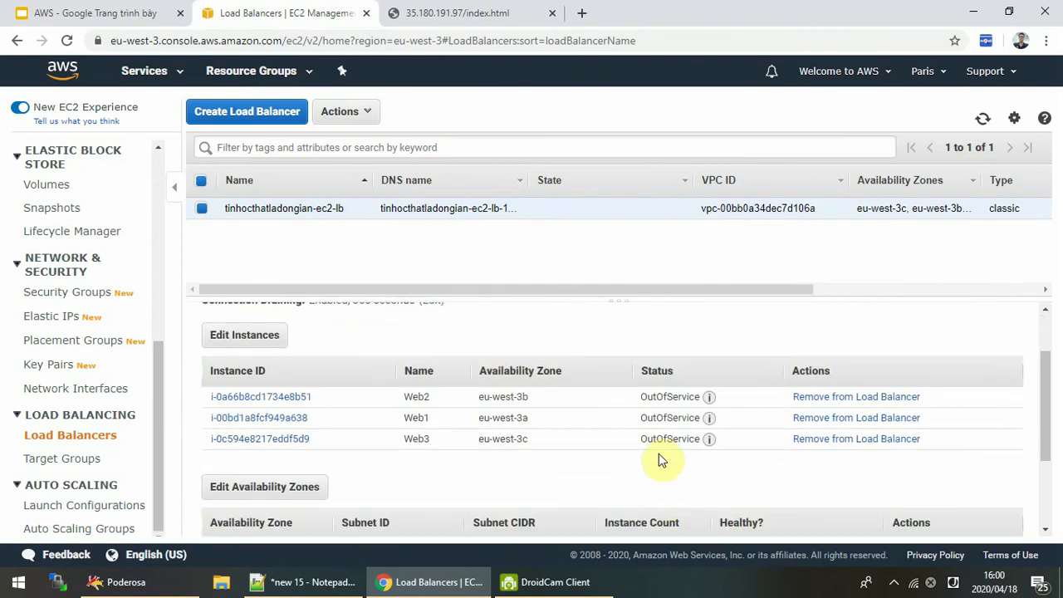
{"action": "scroll", "coordinate": [644, 404], "scroll_direction": "up", "scroll_amount": 1}
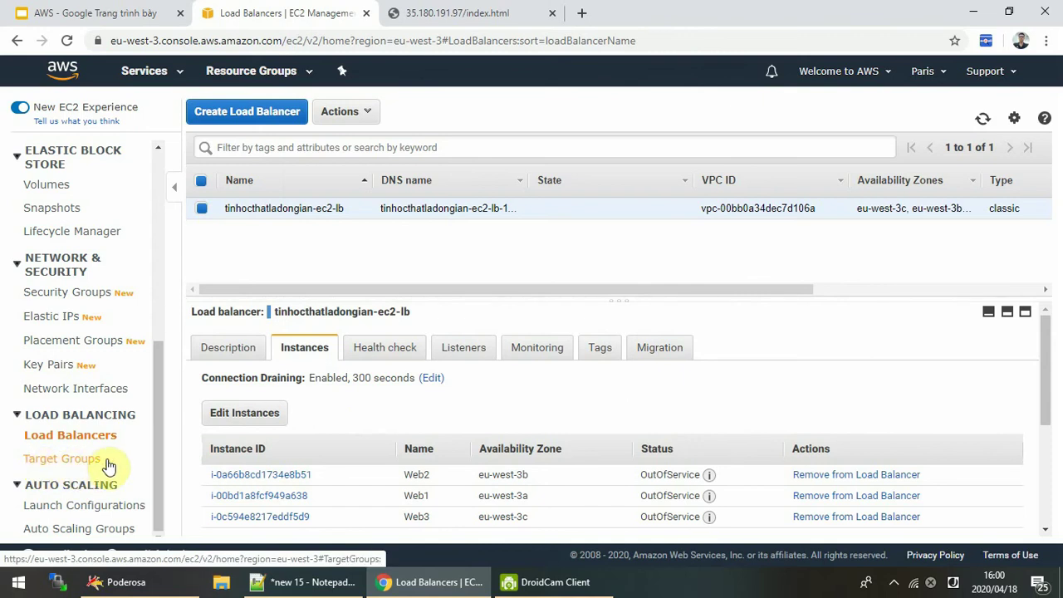
Examine the health check settings and the listener configuration of the new load balancer
{"action": "left_click", "coordinate": [382, 353]}
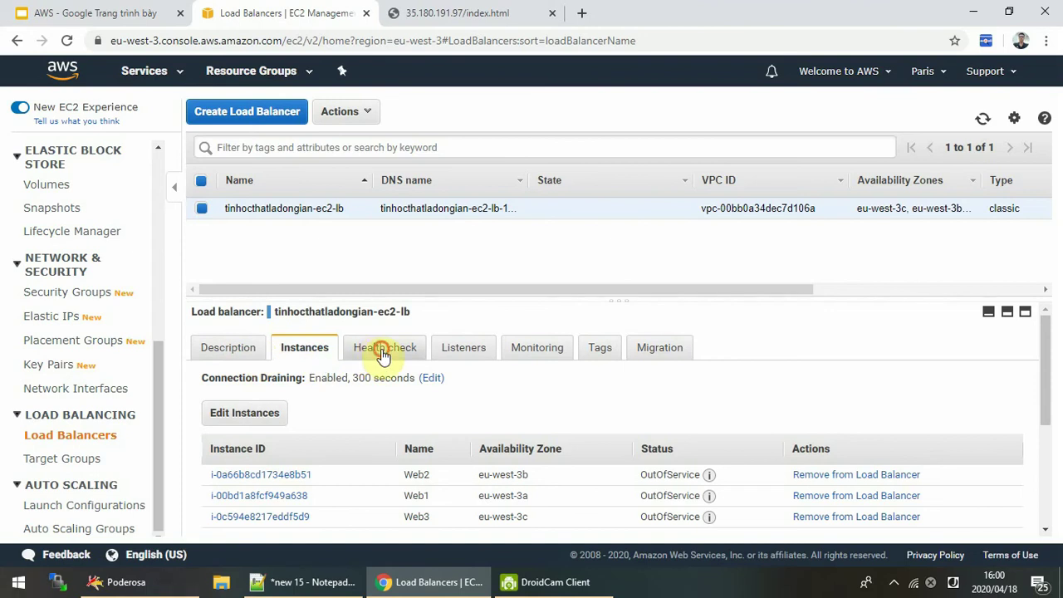
{"action": "left_click_drag", "start_coordinate": [342, 387], "coordinate": [458, 466]}
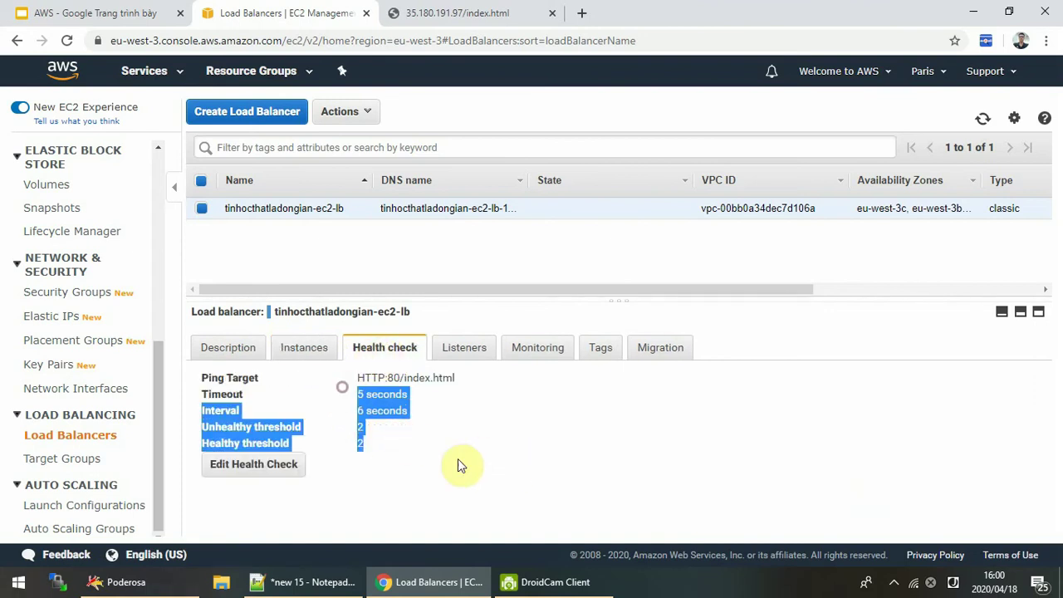
{"action": "left_click", "coordinate": [465, 351]}
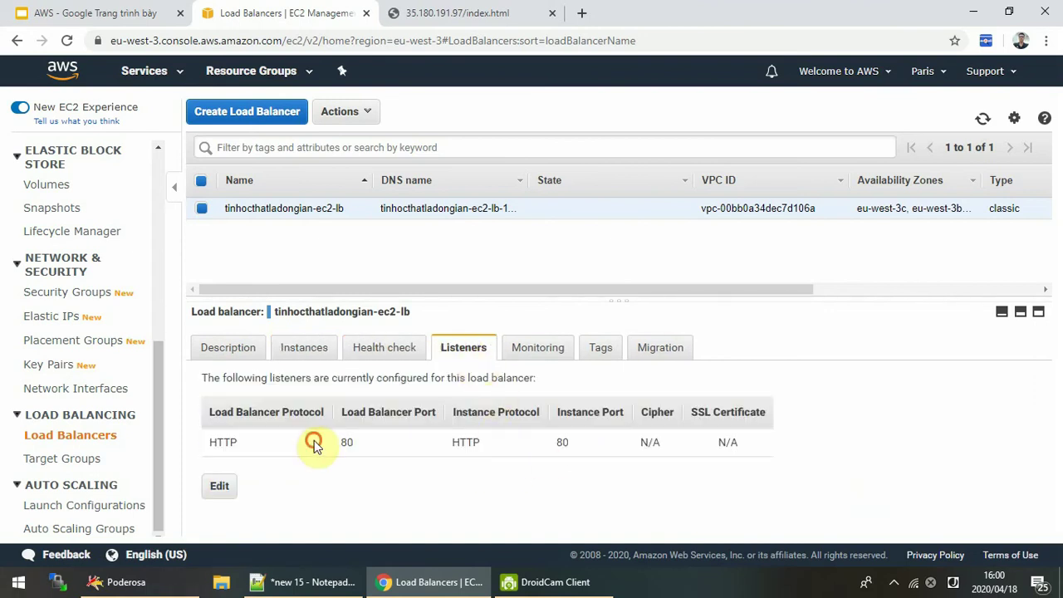
{"action": "left_click_drag", "start_coordinate": [314, 444], "coordinate": [570, 387]}
Look through the load balancer's CloudWatch monitoring graphs, its tags and its migration options
{"action": "left_click", "coordinate": [538, 349]}
{"action": "scroll", "coordinate": [570, 440], "scroll_direction": "down", "scroll_amount": 2}
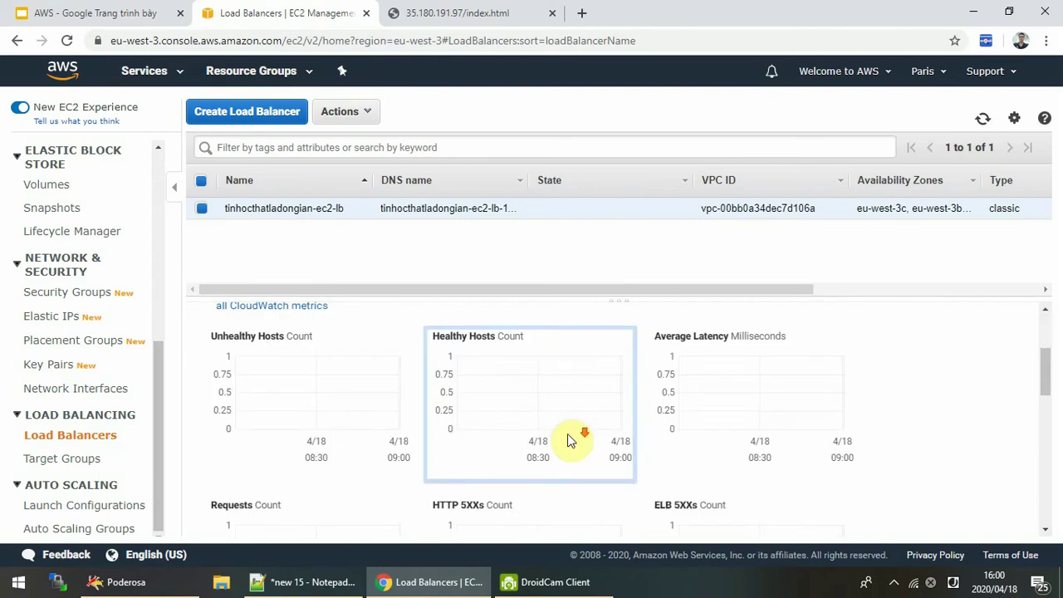
{"action": "scroll", "coordinate": [570, 441], "scroll_direction": "down", "scroll_amount": 4}
{"action": "scroll", "coordinate": [570, 440], "scroll_direction": "up", "scroll_amount": 6}
{"action": "left_click", "coordinate": [594, 361]}
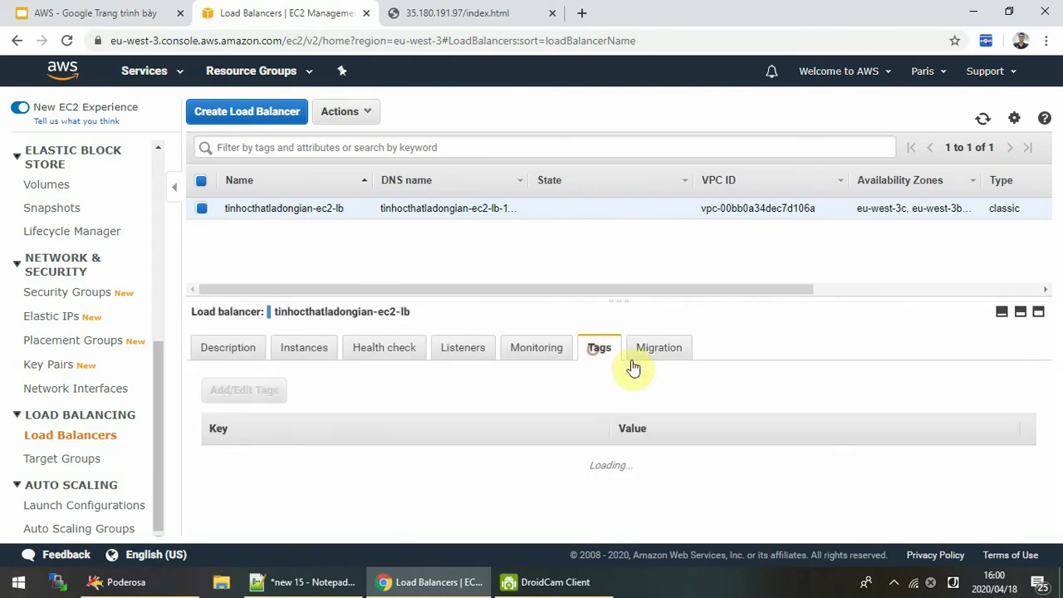
{"action": "left_click", "coordinate": [550, 349]}
{"action": "scroll", "coordinate": [606, 438], "scroll_direction": "down", "scroll_amount": 5}
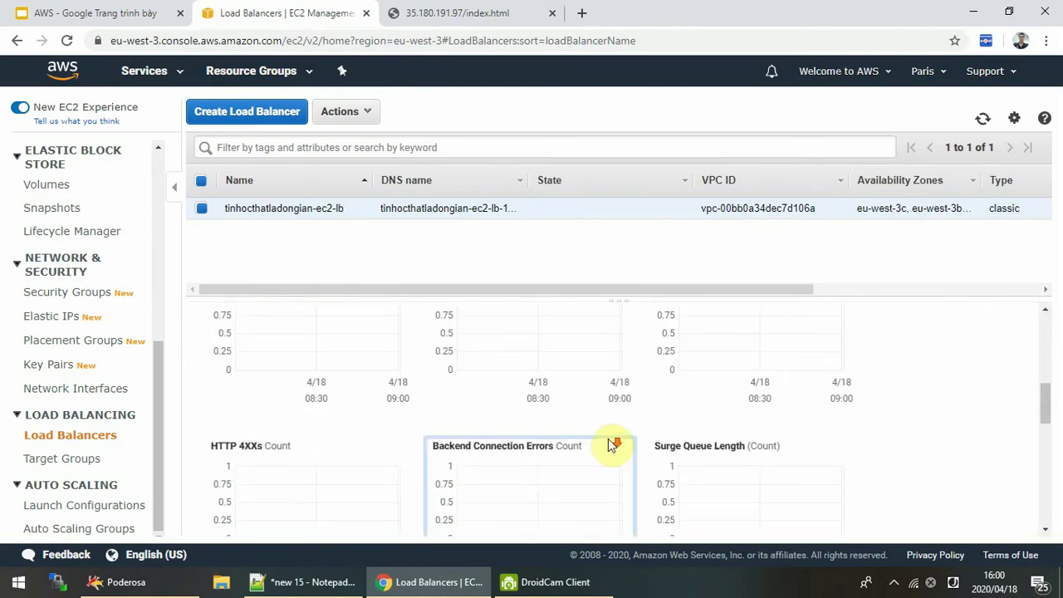
{"action": "scroll", "coordinate": [607, 438], "scroll_direction": "up", "scroll_amount": 4}
{"action": "scroll", "coordinate": [608, 438], "scroll_direction": "down", "scroll_amount": 5}
{"action": "scroll", "coordinate": [611, 440], "scroll_direction": "up", "scroll_amount": 6}
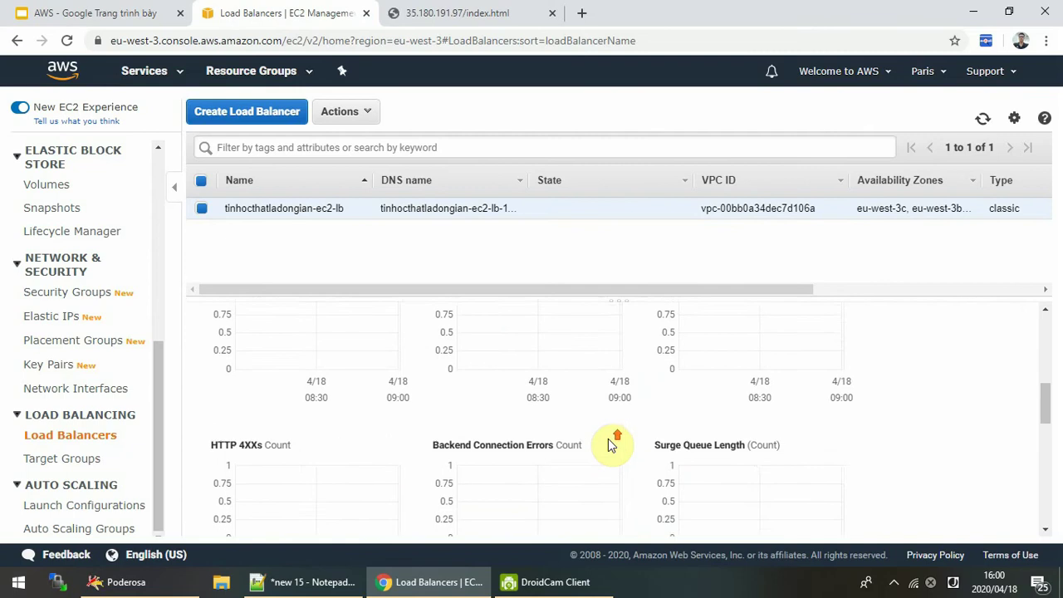
{"action": "left_click", "coordinate": [596, 349]}
{"action": "left_click", "coordinate": [657, 351]}
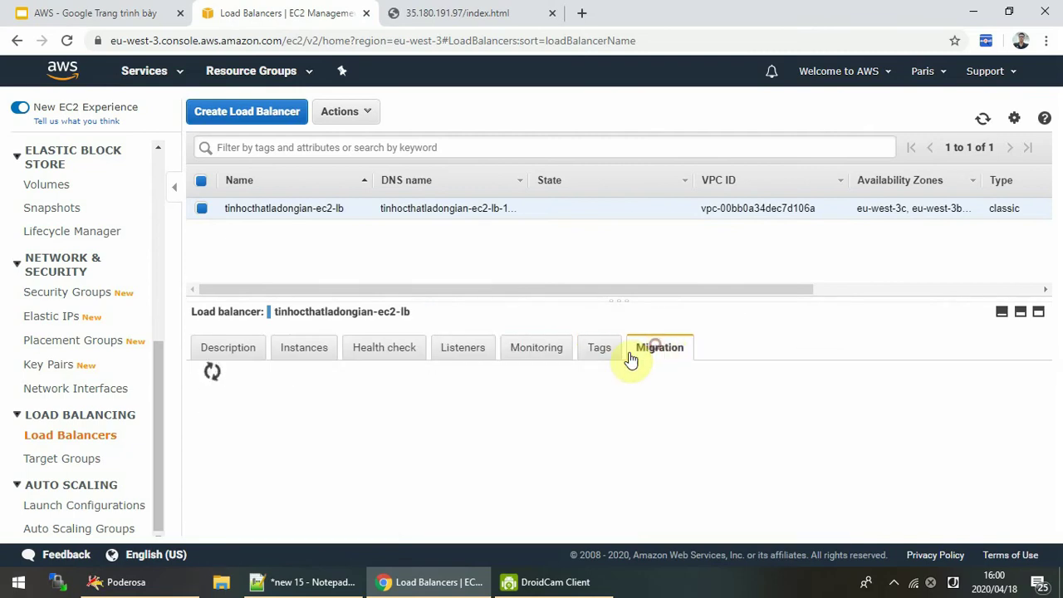
Refresh the load balancer data and recheck the instance statuses and the basic configuration
{"action": "left_click", "coordinate": [324, 351]}
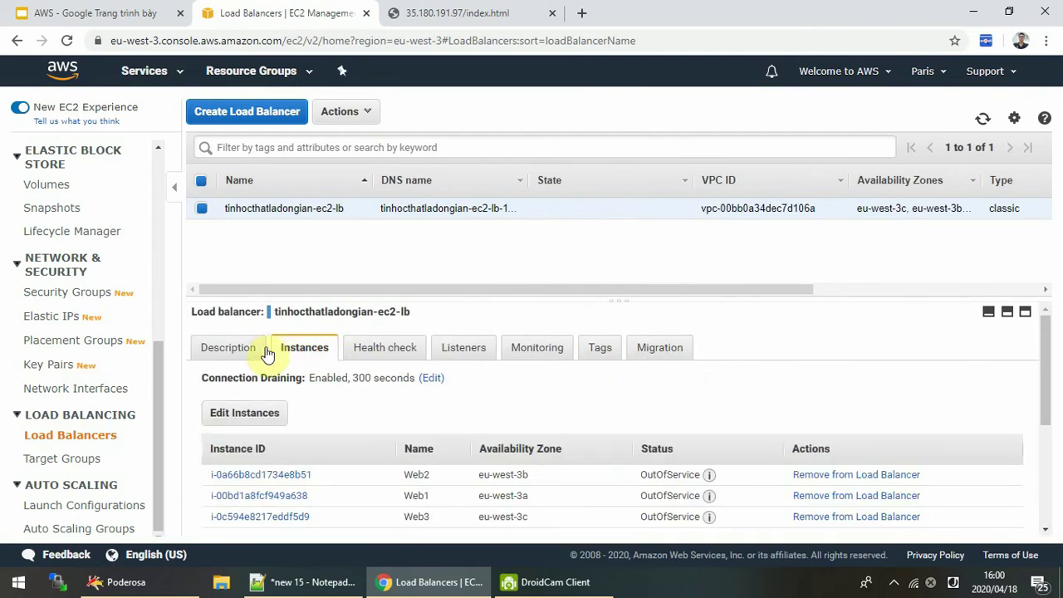
{"action": "left_click", "coordinate": [241, 348]}
{"action": "left_click", "coordinate": [294, 349]}
{"action": "left_click", "coordinate": [983, 121]}
{"action": "left_click", "coordinate": [982, 122]}
{"action": "left_click", "coordinate": [237, 350]}
{"action": "scroll", "coordinate": [432, 438], "scroll_direction": "down", "scroll_amount": 2}
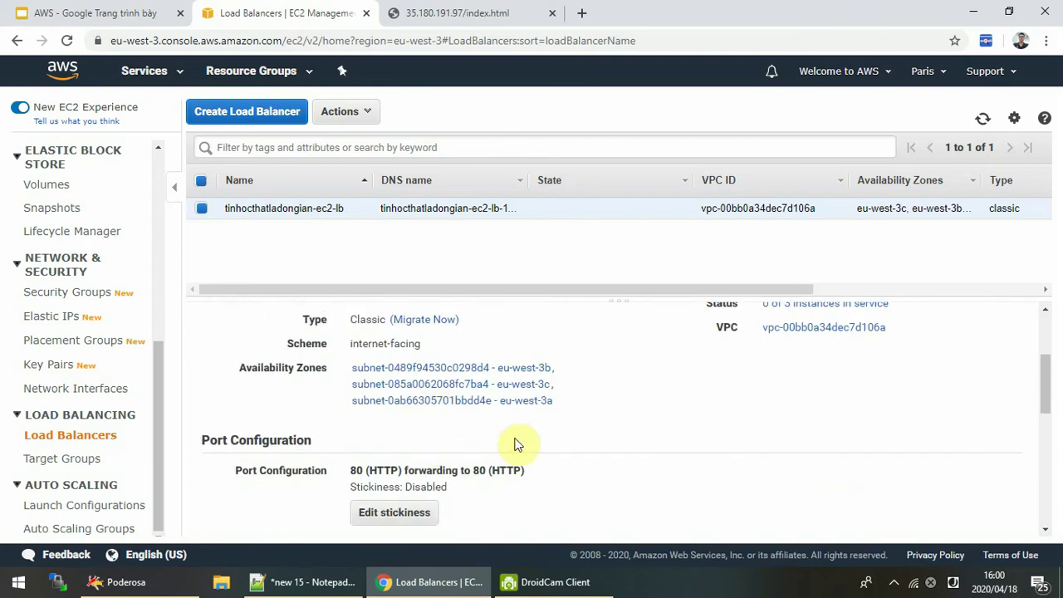
{"action": "scroll", "coordinate": [608, 440], "scroll_direction": "up", "scroll_amount": 2}
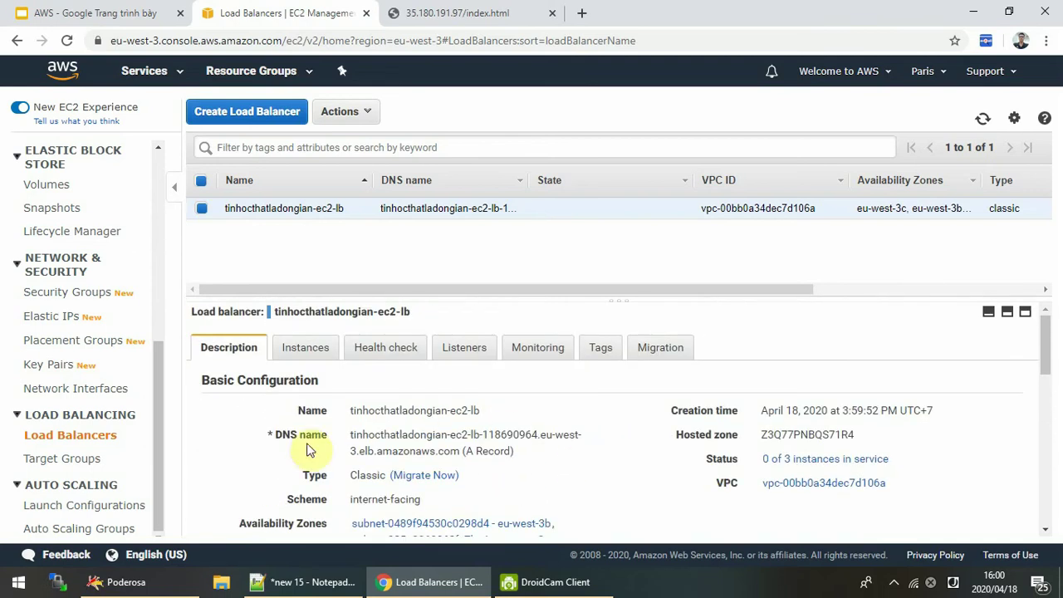
Copy the load balancer's DNS name and open that address in a new browser tab
{"action": "left_click_drag", "start_coordinate": [349, 435], "coordinate": [461, 450]}
{"action": "key", "text": "ctrl+c"}
{"action": "left_click", "coordinate": [584, 15]}
{"action": "key", "text": "ctrl+v"}
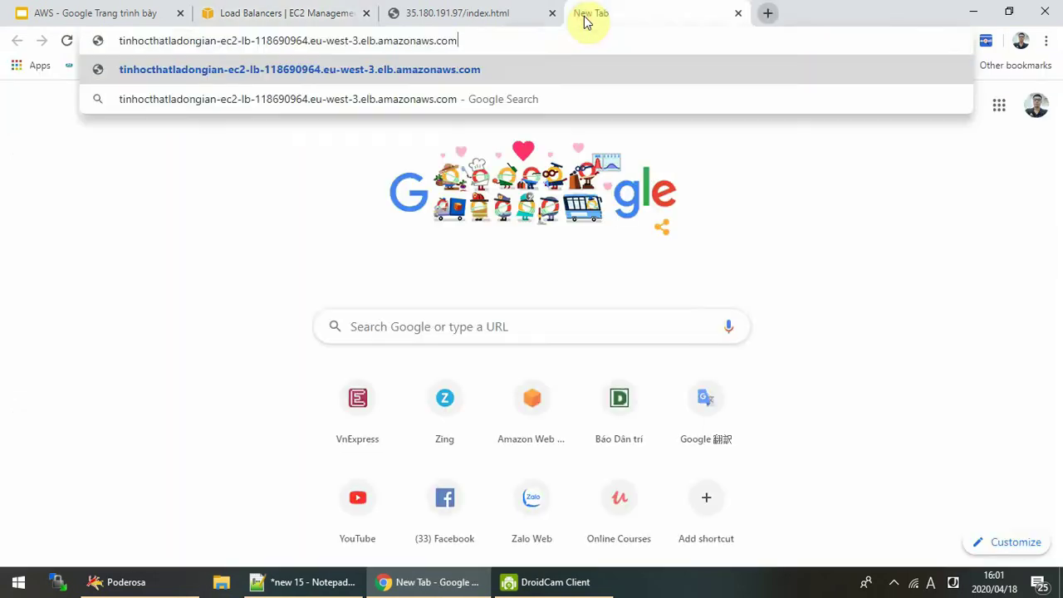
{"action": "key", "text": "Return"}
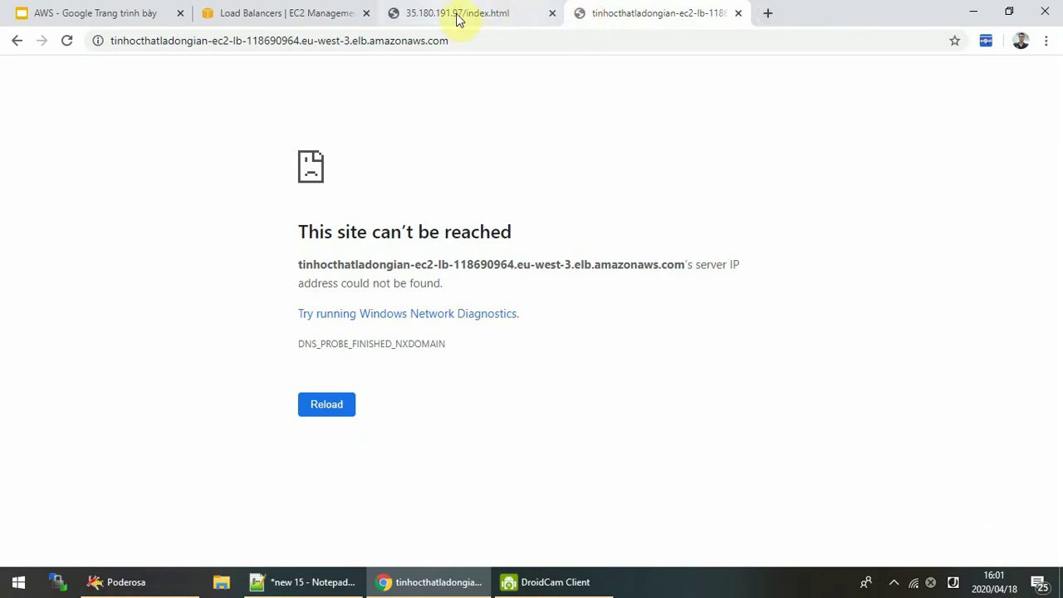
Close the browser tab showing 35.180.191.97/index.html and return to the load balancer's description in the EC2 console
{"action": "left_click", "coordinate": [553, 13]}
{"action": "left_click", "coordinate": [304, 13]}
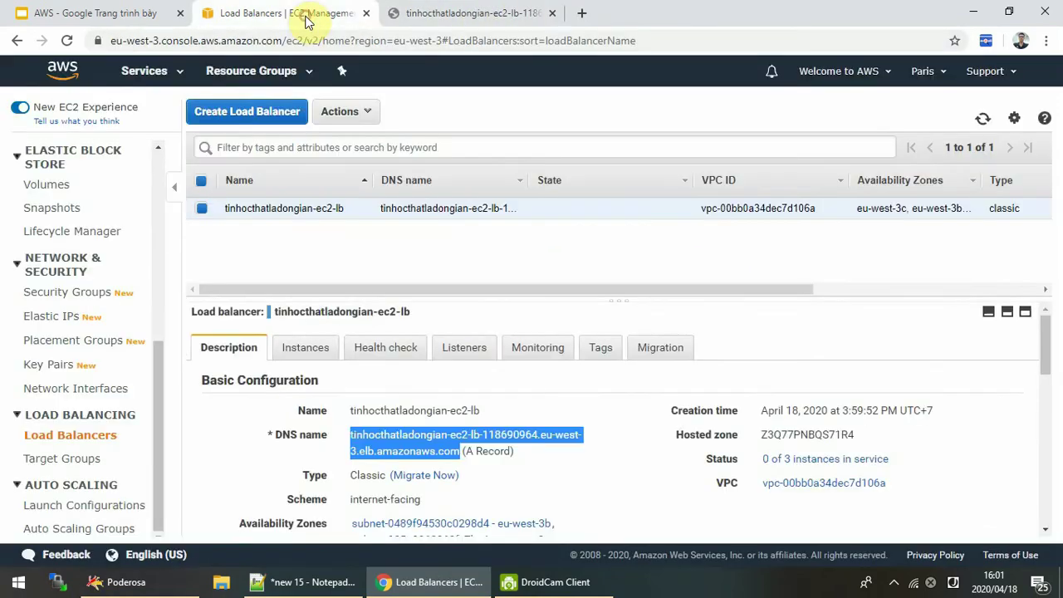
{"action": "scroll", "coordinate": [639, 321], "scroll_direction": "down", "scroll_amount": 1}
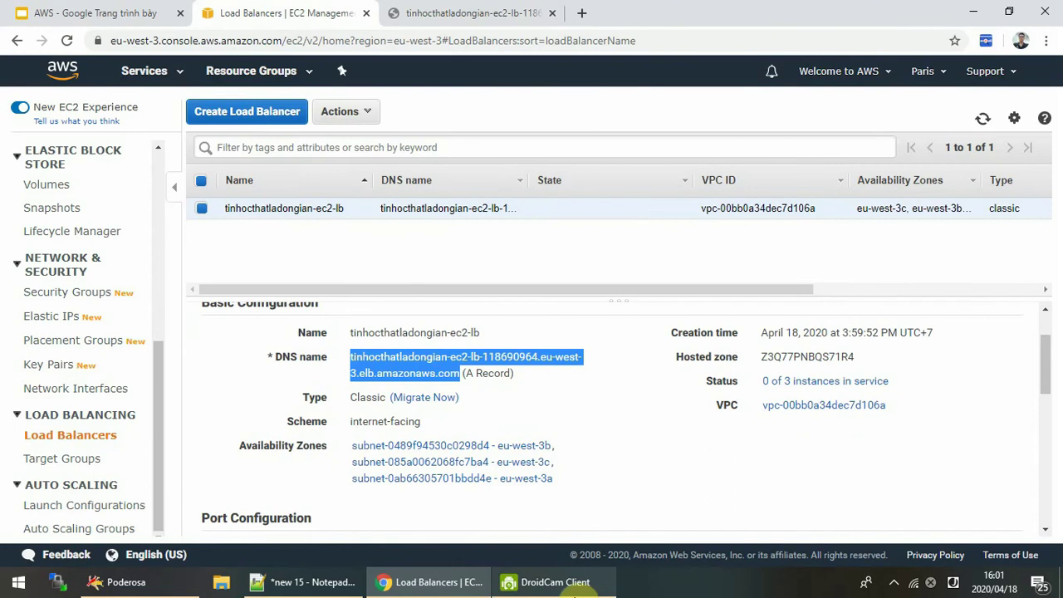
{"action": "left_click", "coordinate": [571, 590]}
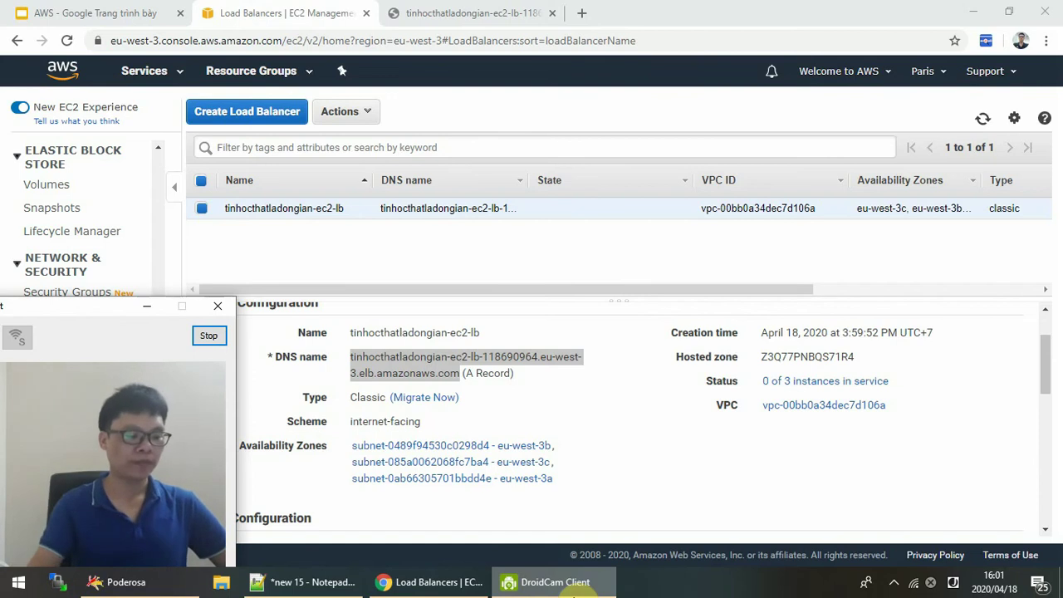
{"action": "left_click", "coordinate": [644, 404]}
Refresh the load balancer and check the service status of Web1, Web2 and Web3, including the status details
{"action": "scroll", "coordinate": [648, 405], "scroll_direction": "down", "scroll_amount": 5}
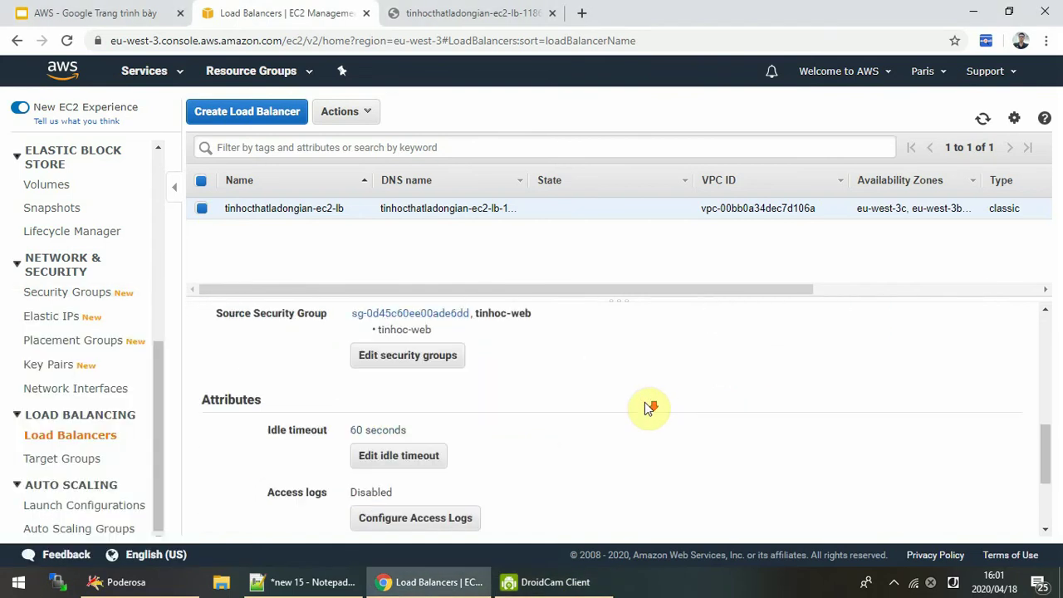
{"action": "left_click", "coordinate": [982, 118]}
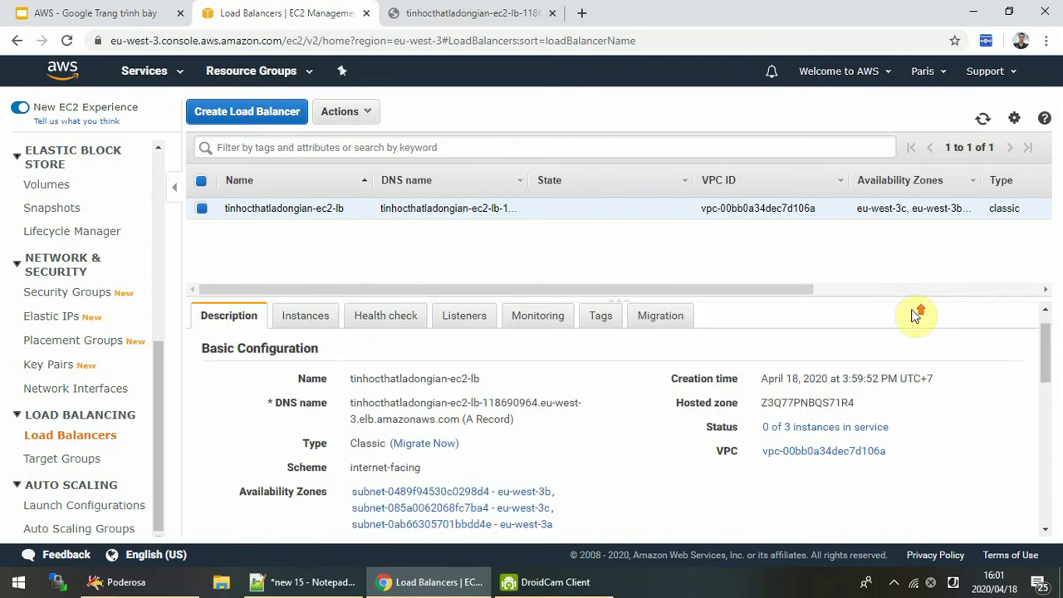
{"action": "left_click", "coordinate": [309, 350]}
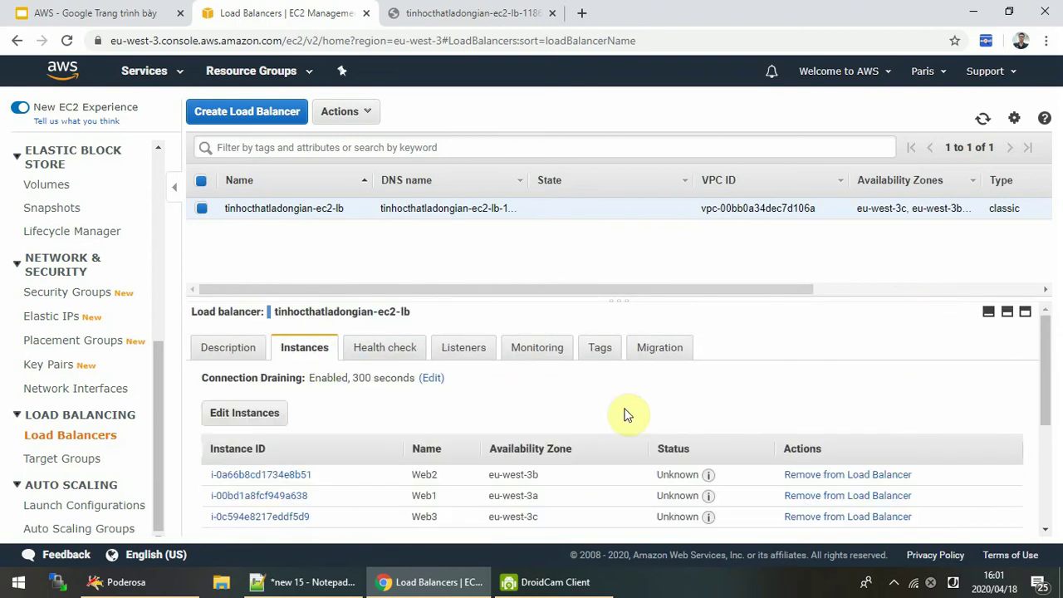
{"action": "scroll", "coordinate": [672, 429], "scroll_direction": "down", "scroll_amount": 1}
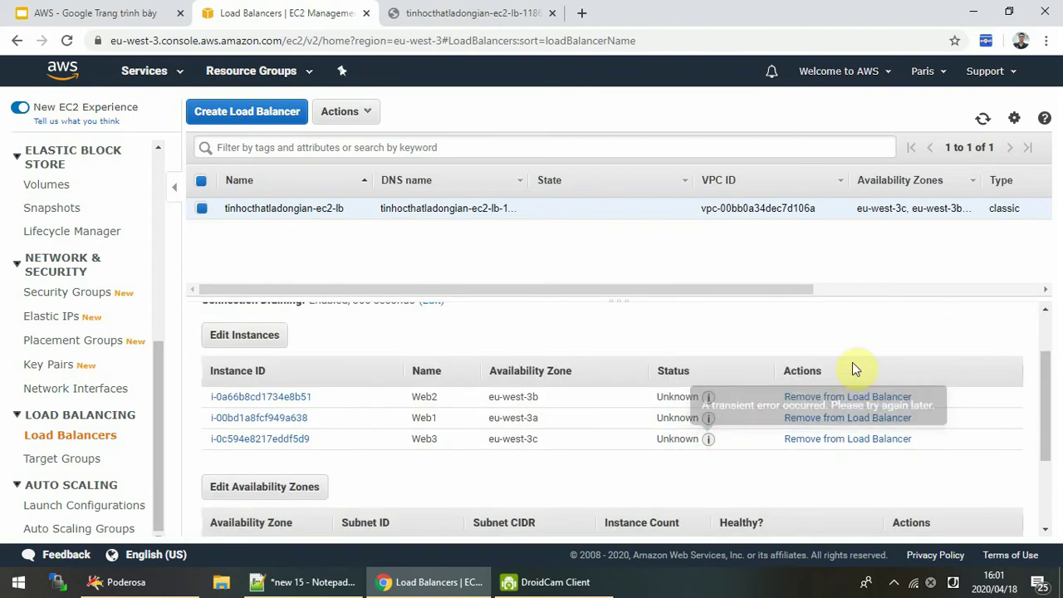
{"action": "scroll", "coordinate": [961, 358], "scroll_direction": "up", "scroll_amount": 1}
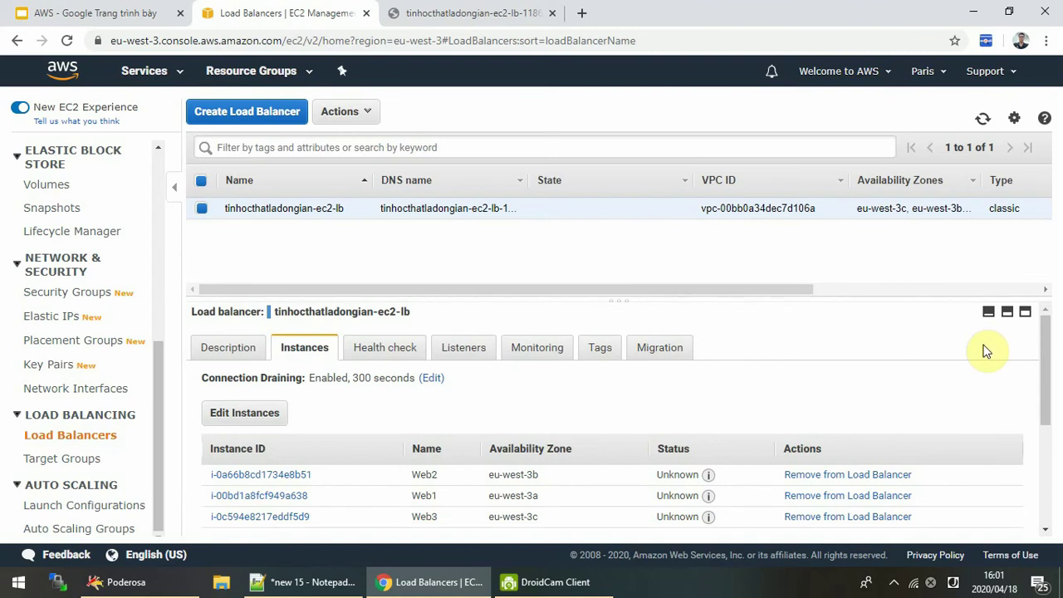
{"action": "left_click", "coordinate": [984, 119]}
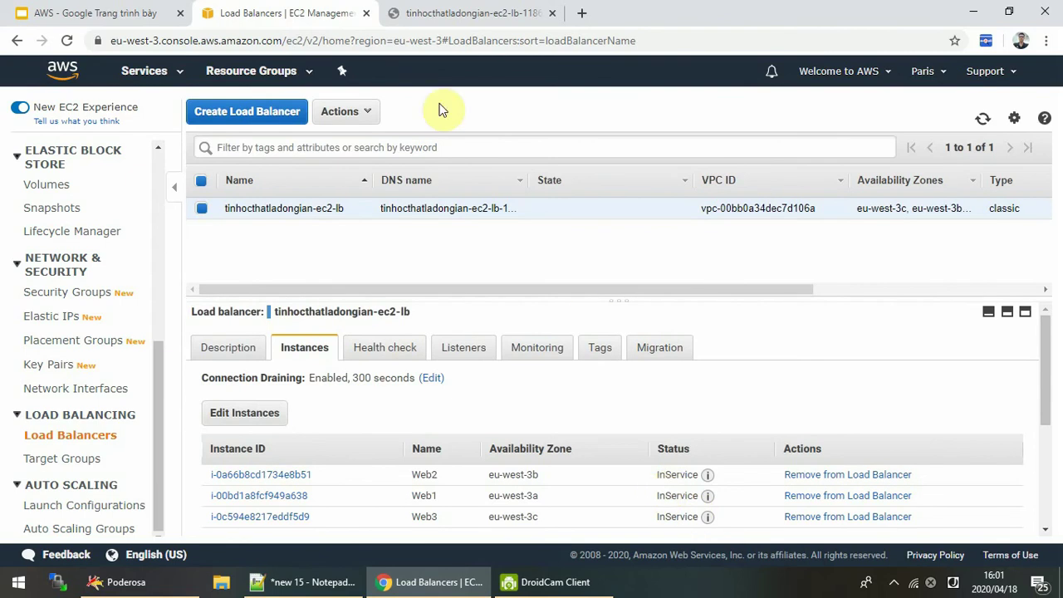
Check the load balancer's DNS page, then refresh the load balancer data and recheck the status of its registered instances
{"action": "left_click", "coordinate": [463, 13]}
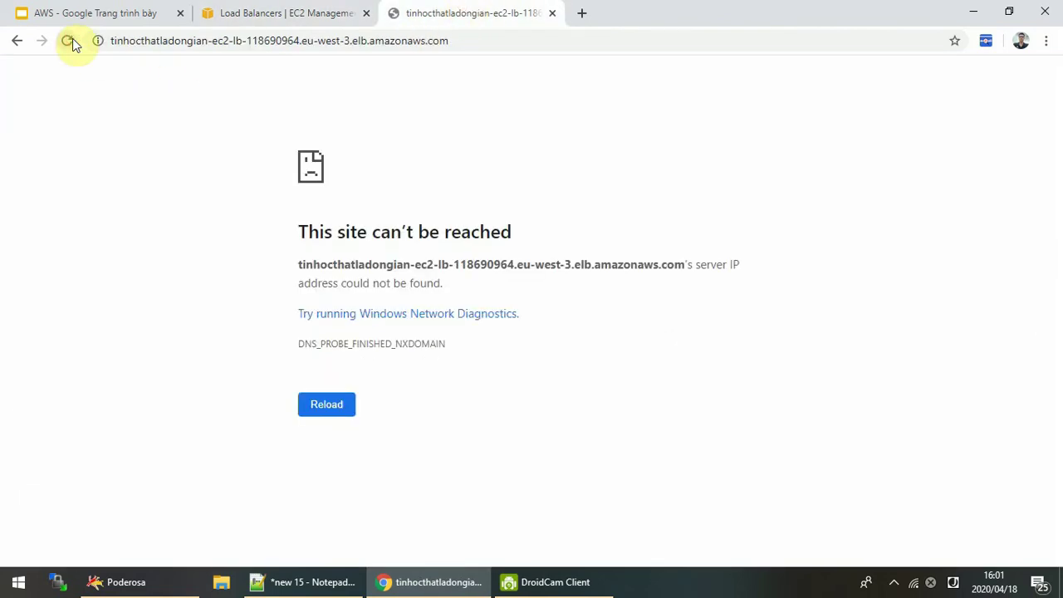
{"action": "left_click", "coordinate": [249, 12]}
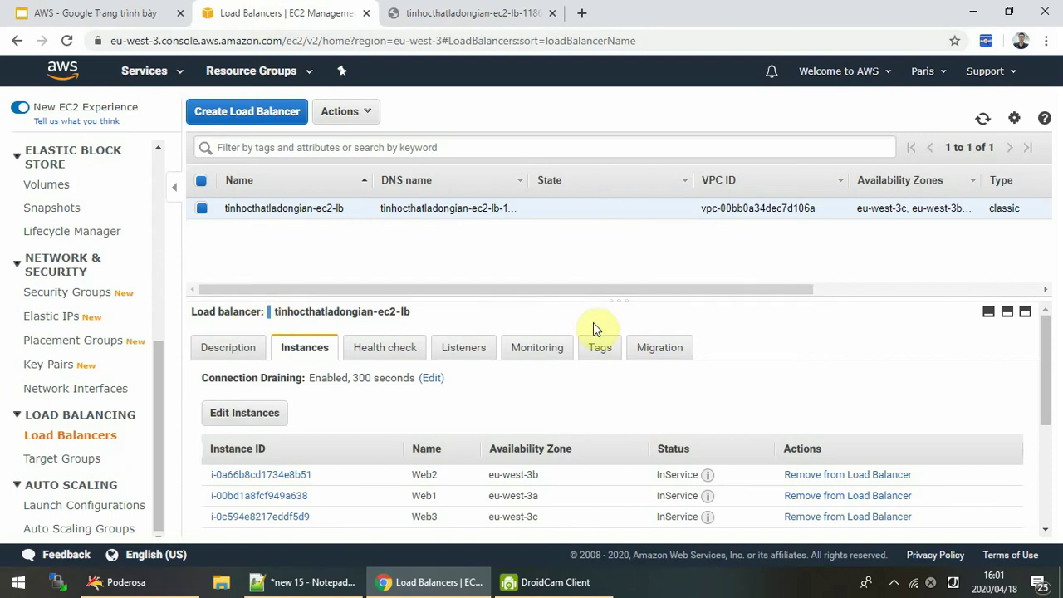
{"action": "left_click", "coordinate": [984, 119]}
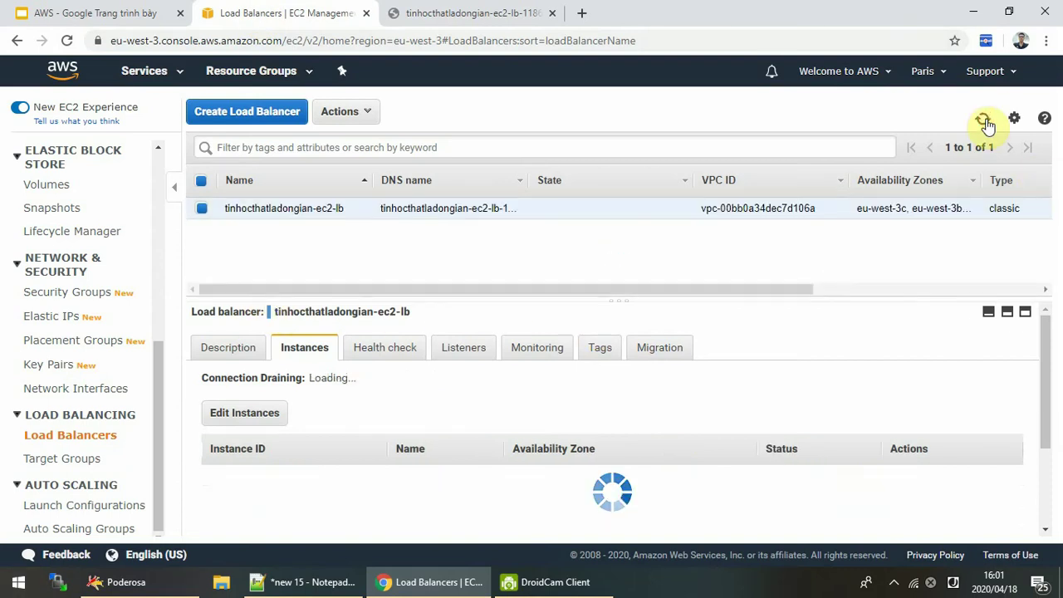
{"action": "left_click", "coordinate": [984, 120]}
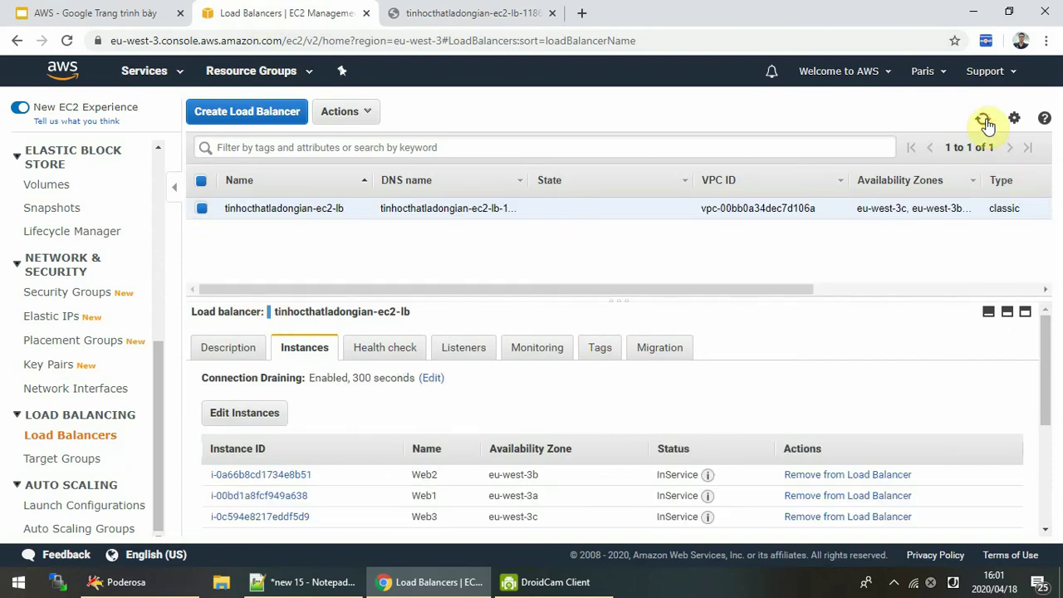
{"action": "left_click", "coordinate": [984, 121]}
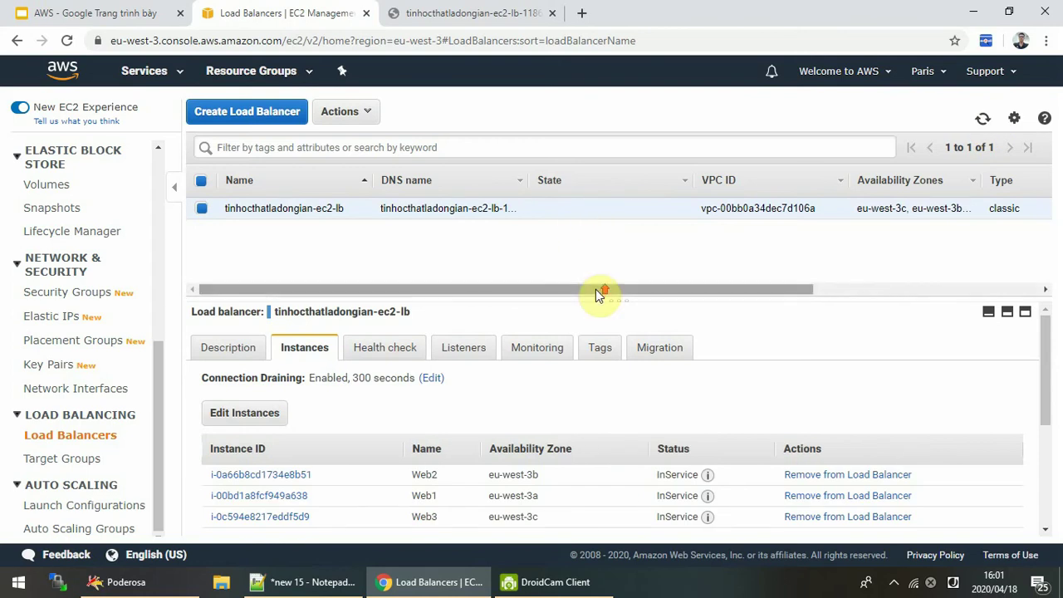
Review the load balancer's health check, listeners, instances and description, and refresh its data to check the overall service status
{"action": "left_click", "coordinate": [389, 352]}
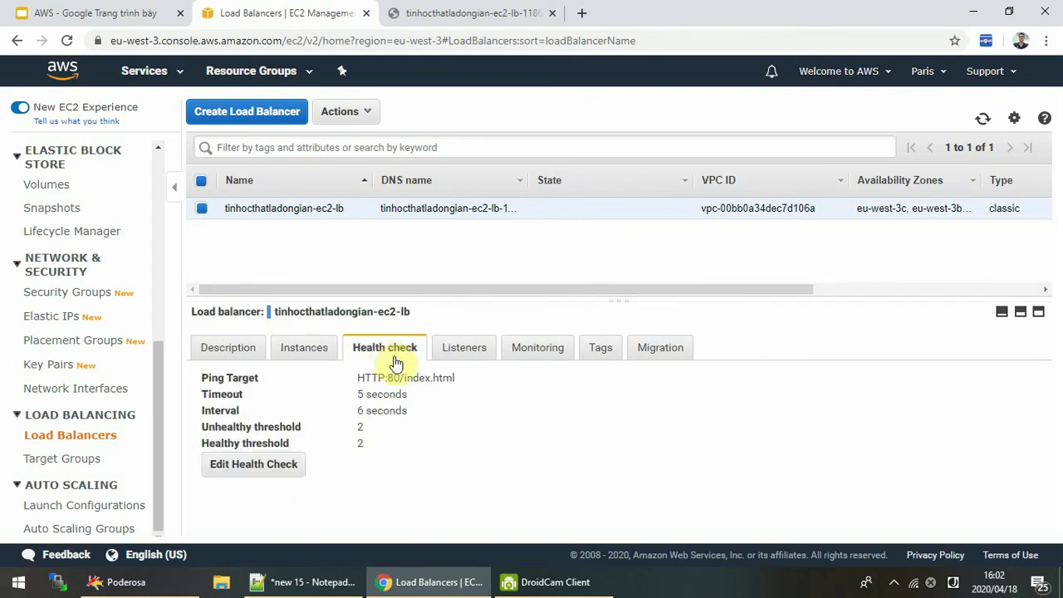
{"action": "left_click", "coordinate": [466, 354]}
{"action": "left_click", "coordinate": [304, 352]}
{"action": "left_click", "coordinate": [241, 355]}
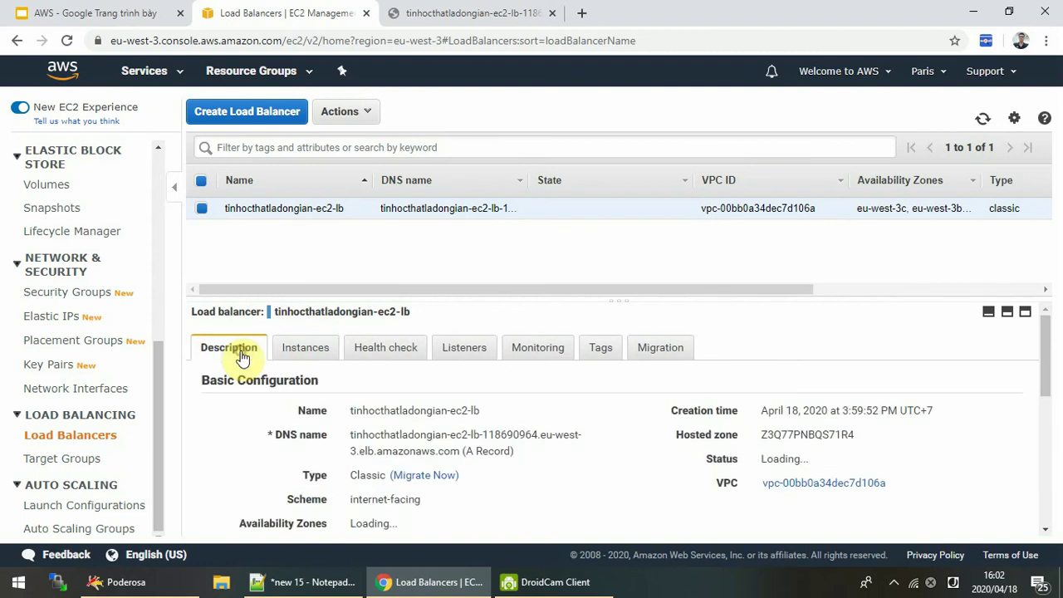
{"action": "left_click", "coordinate": [980, 119]}
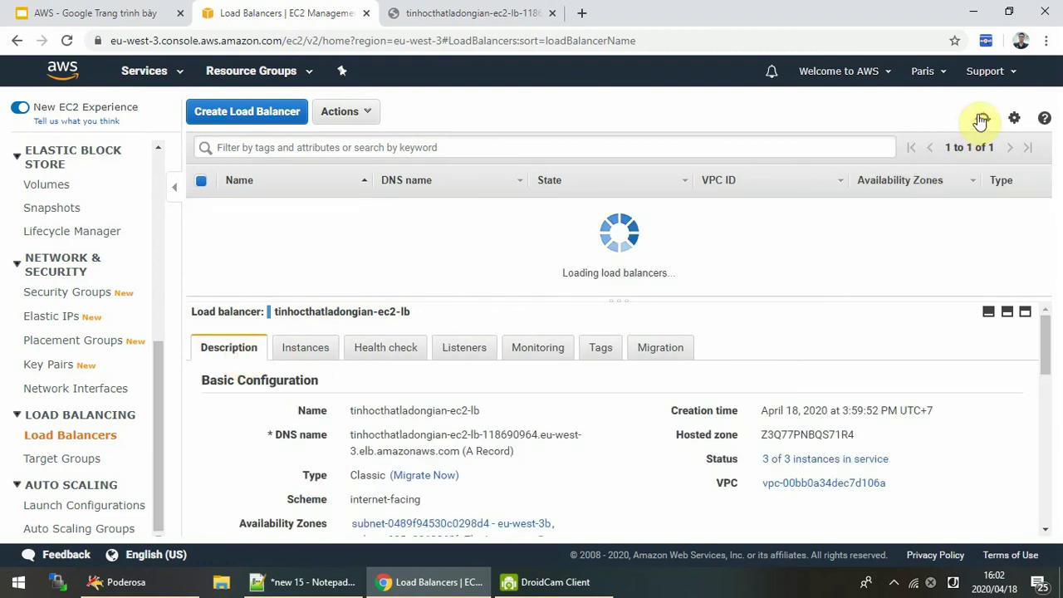
{"action": "left_click", "coordinate": [980, 119]}
{"action": "left_click", "coordinate": [981, 119]}
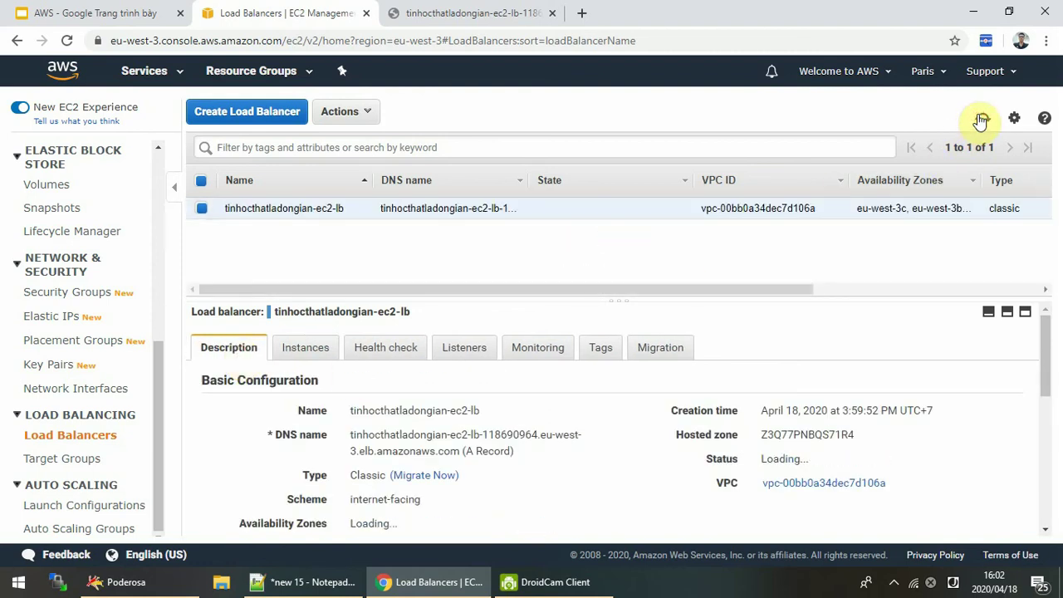
{"action": "left_click", "coordinate": [980, 119]}
Reload the load balancer's DNS address in its open browser tab to test whether it responds
{"action": "left_click", "coordinate": [470, 13]}
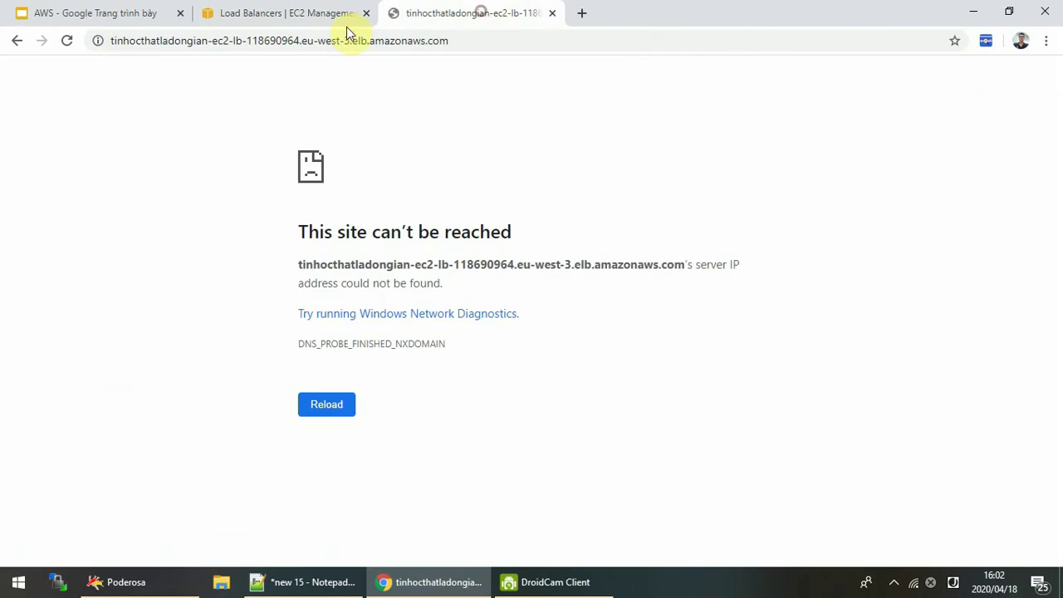
{"action": "left_click", "coordinate": [67, 41]}
{"action": "left_click", "coordinate": [261, 14]}
{"action": "left_click", "coordinate": [455, 14]}
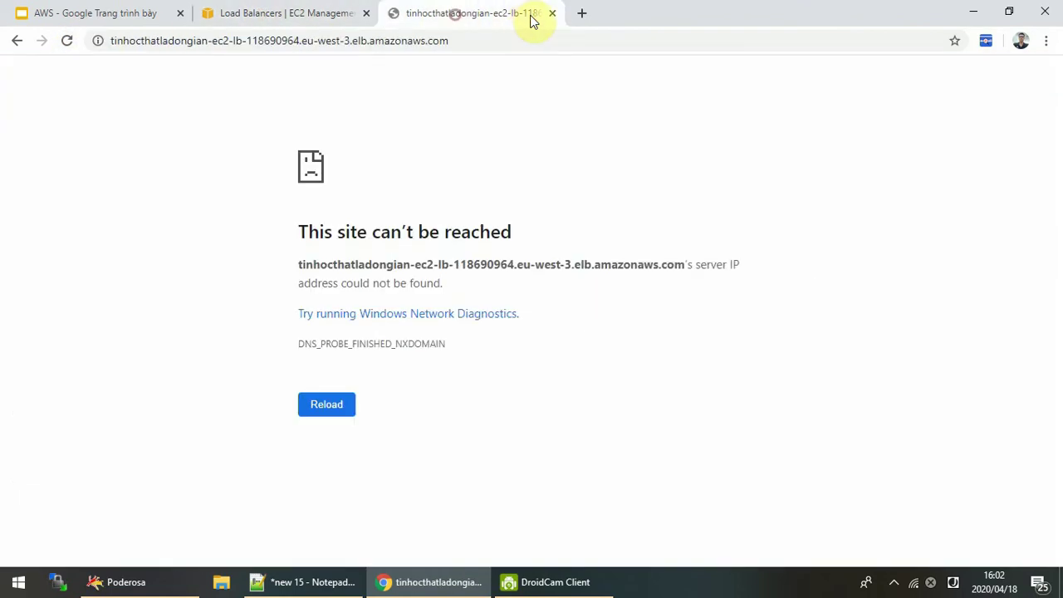
Close the DNS address tab, copy the DNS name from tinhocthatladongian-ec2-lb's description again and open it in a new tab
{"action": "left_click", "coordinate": [551, 16]}
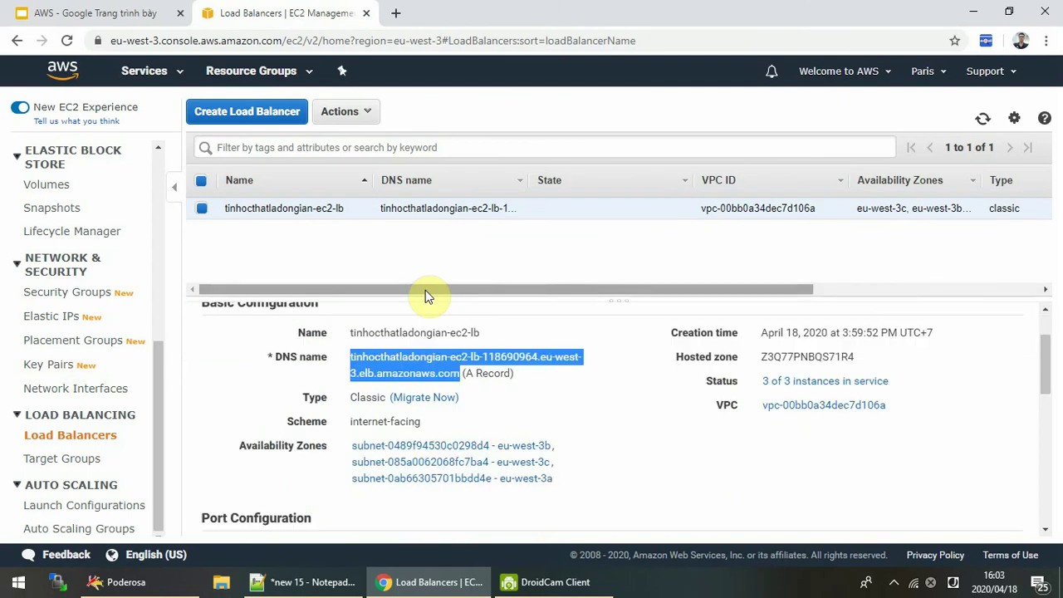
{"action": "right_click", "coordinate": [407, 359]}
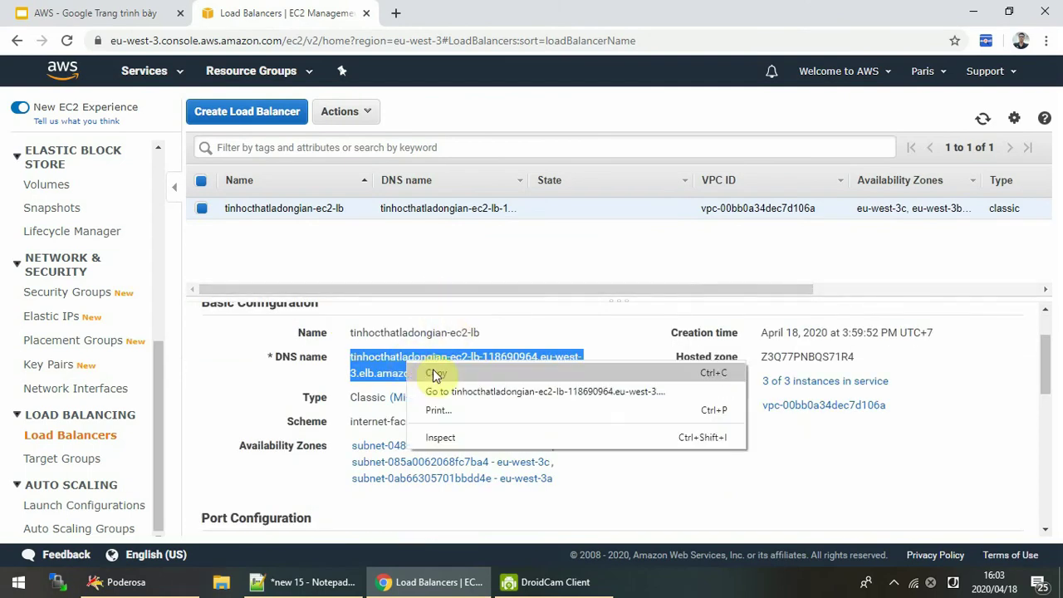
{"action": "left_click", "coordinate": [433, 369]}
{"action": "left_click", "coordinate": [397, 15]}
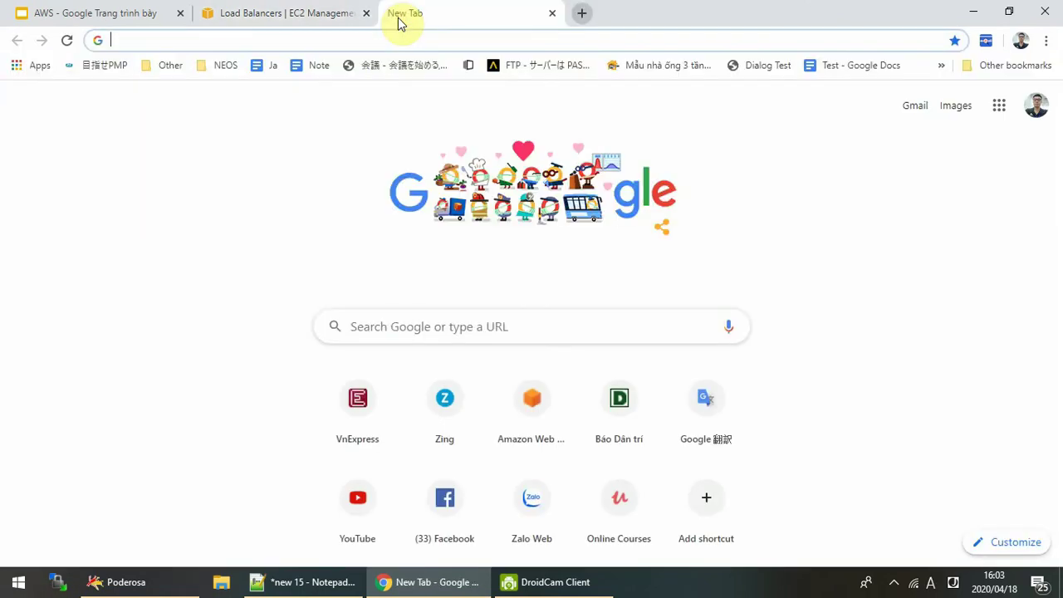
{"action": "key", "text": "ctrl+v"}
{"action": "key", "text": "Return"}
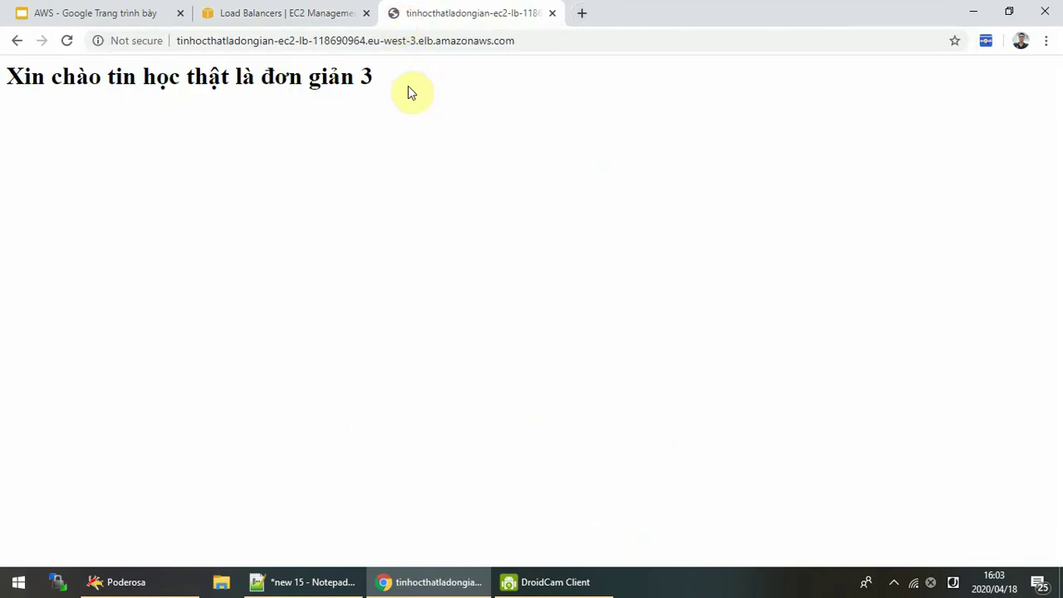
Reload the load balancer's web page several times and compare the greeting to see which web server answers
{"action": "left_click_drag", "start_coordinate": [408, 85], "coordinate": [185, 75]}
{"action": "left_click", "coordinate": [66, 41]}
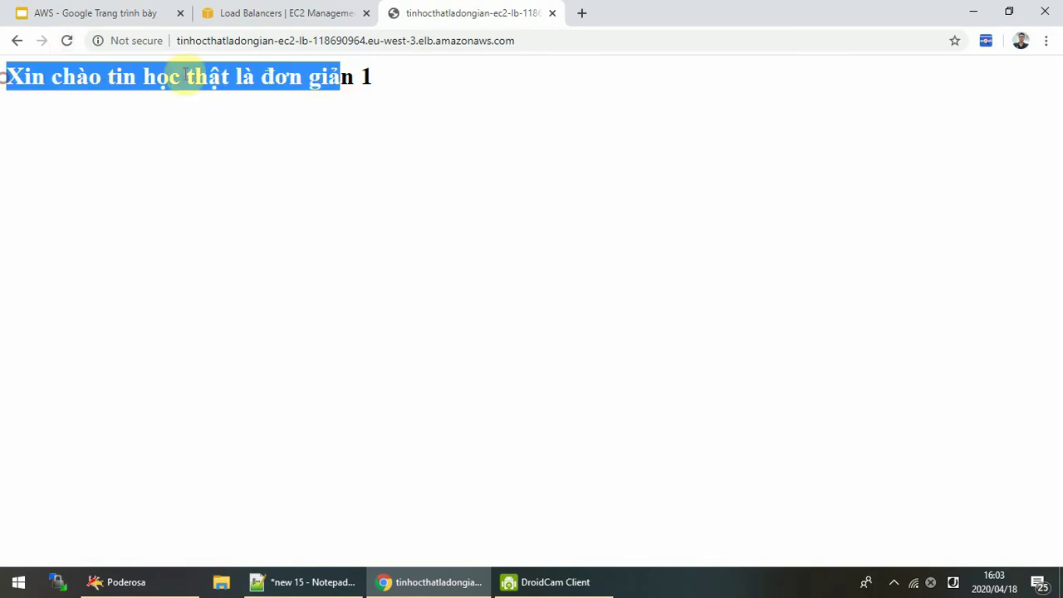
{"action": "left_click", "coordinate": [67, 42]}
{"action": "left_click", "coordinate": [69, 45]}
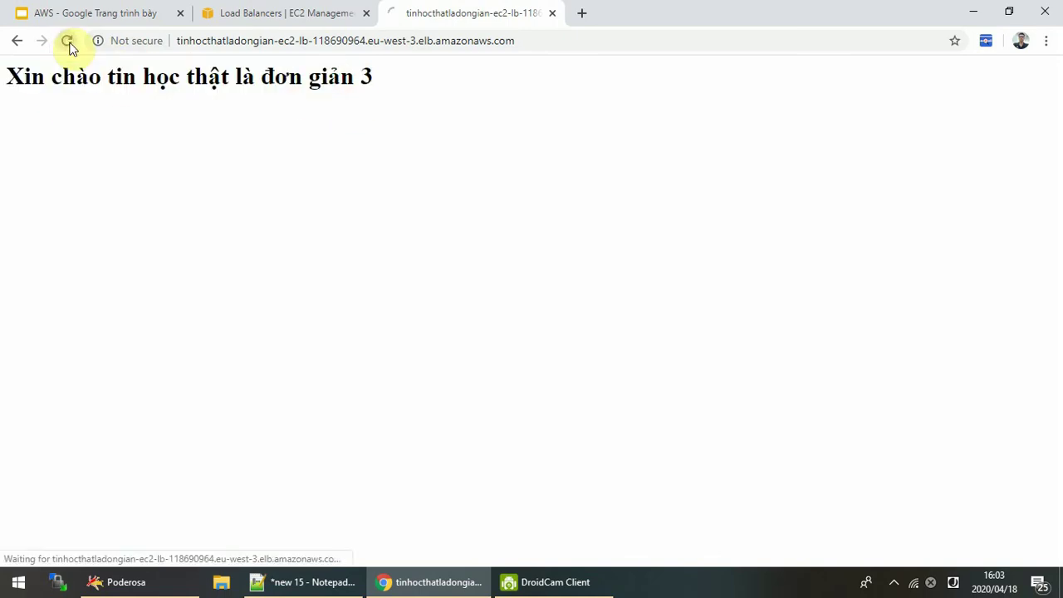
{"action": "left_click_drag", "start_coordinate": [7, 73], "coordinate": [467, 136]}
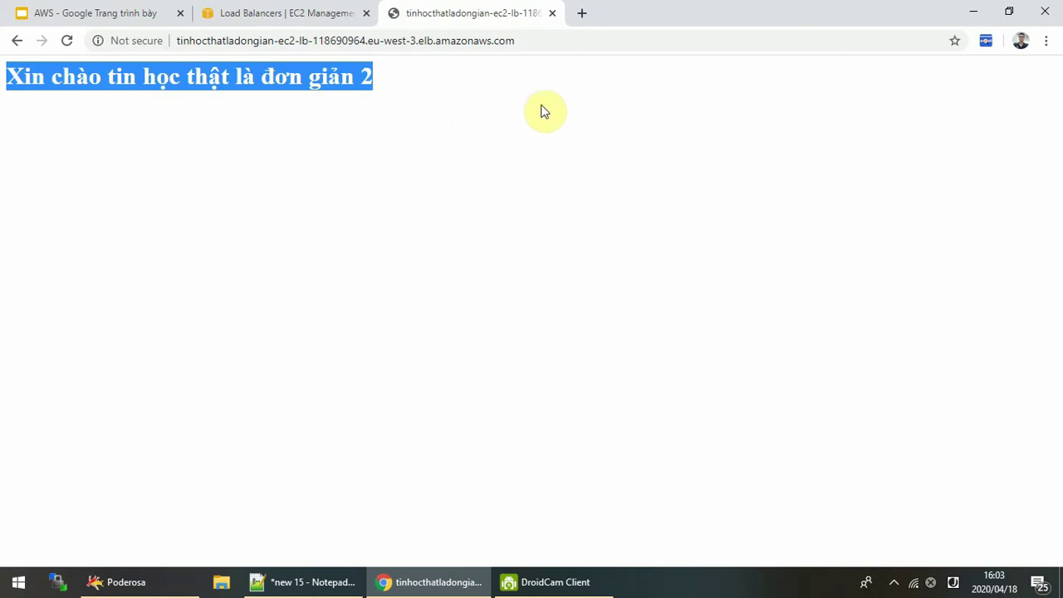
Open the AWS Management Console in a separate tab and list the running EC2 instances
{"action": "left_click", "coordinate": [297, 8]}
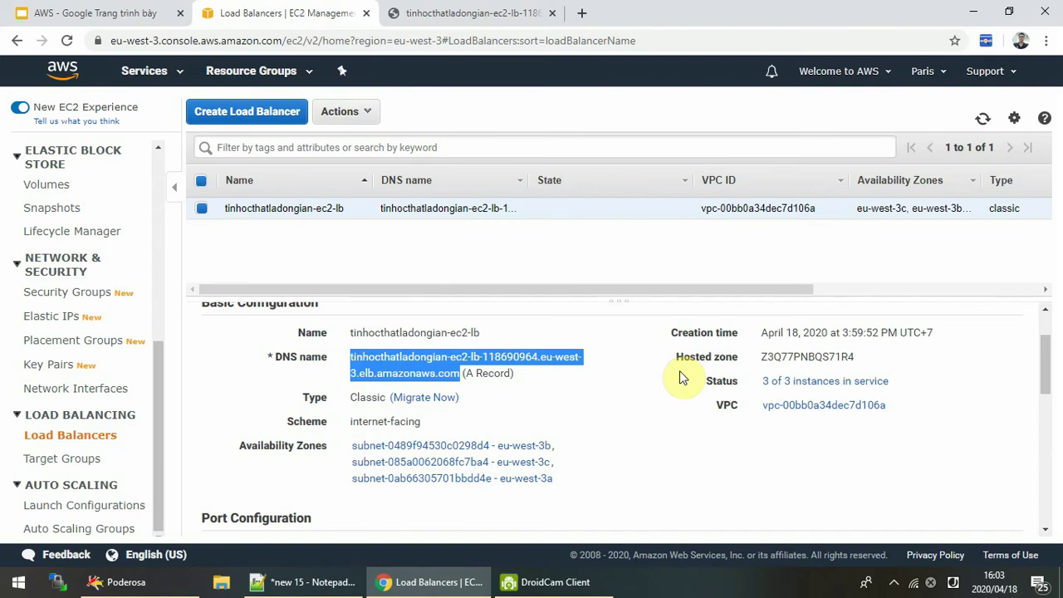
{"action": "scroll", "coordinate": [680, 379], "scroll_direction": "up", "scroll_amount": 1}
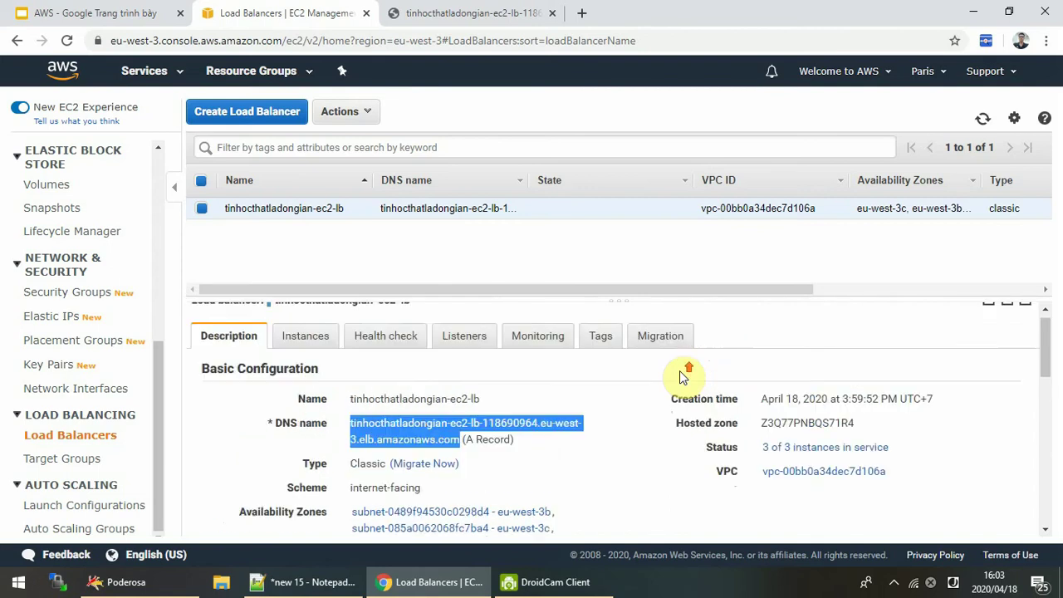
{"action": "left_click", "coordinate": [118, 18]}
{"action": "left_click", "coordinate": [250, 13]}
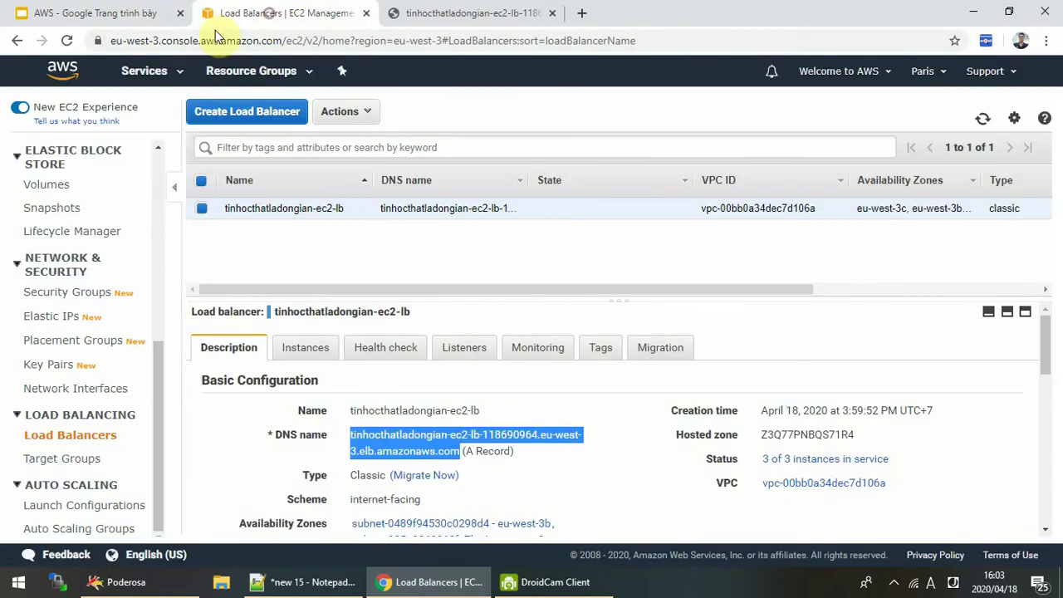
{"action": "right_click", "coordinate": [74, 65]}
{"action": "left_click", "coordinate": [104, 73]}
{"action": "left_click", "coordinate": [456, 13]}
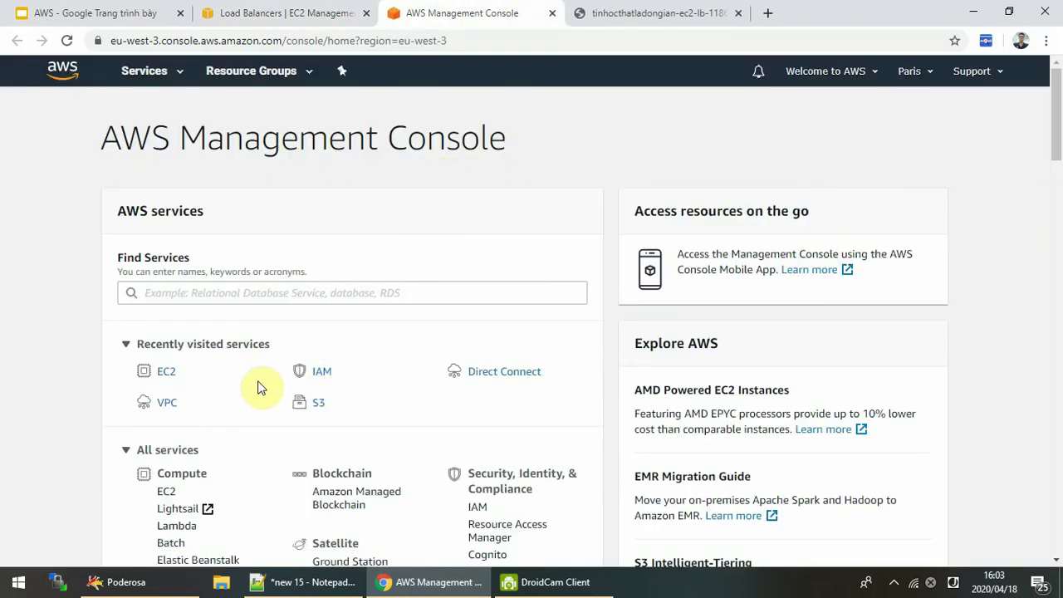
{"action": "left_click", "coordinate": [163, 373]}
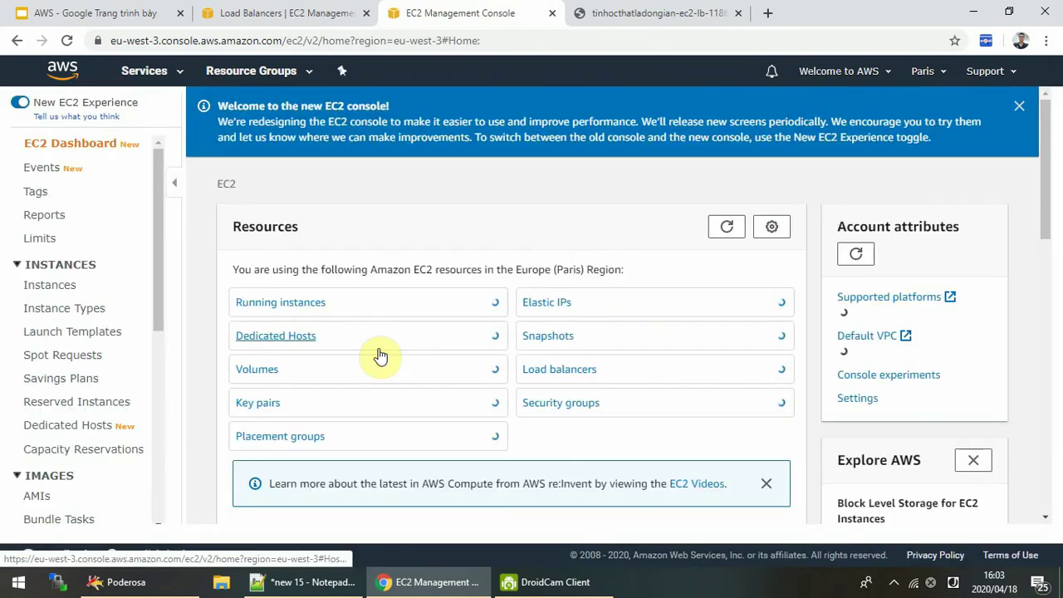
{"action": "left_click", "coordinate": [309, 304]}
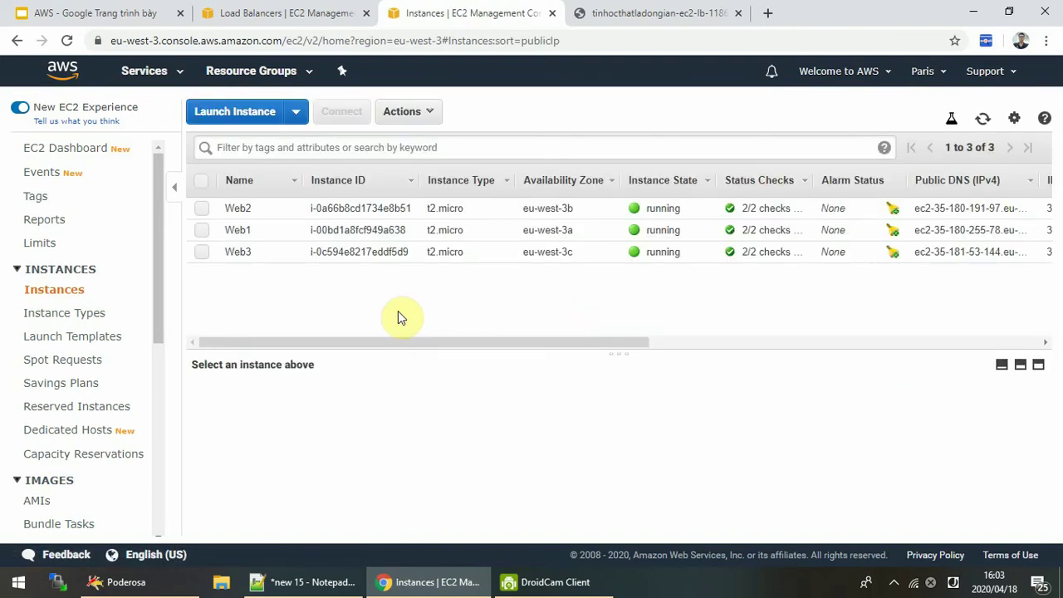
Stop the Web1 instance and confirm the stop request
{"action": "left_click", "coordinate": [201, 230]}
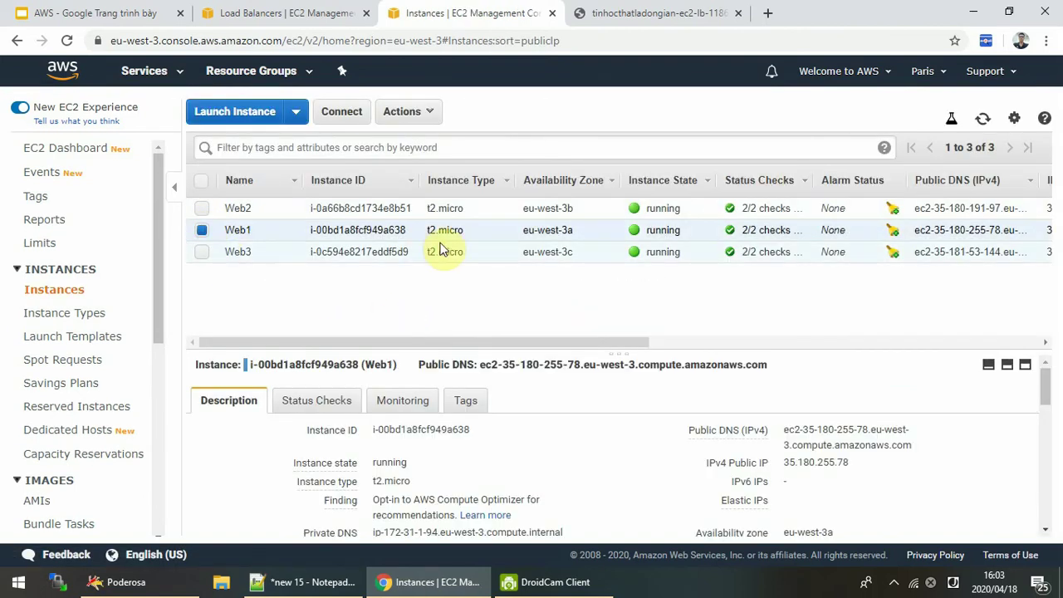
{"action": "left_click", "coordinate": [405, 111]}
{"action": "mouse_move", "coordinate": [468, 218]}
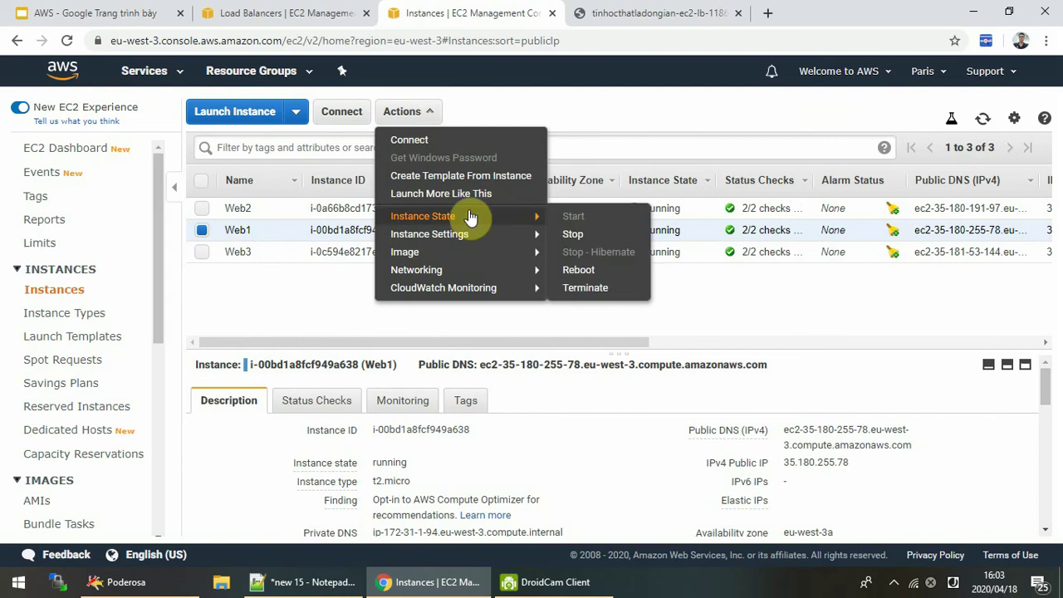
{"action": "left_click", "coordinate": [592, 241]}
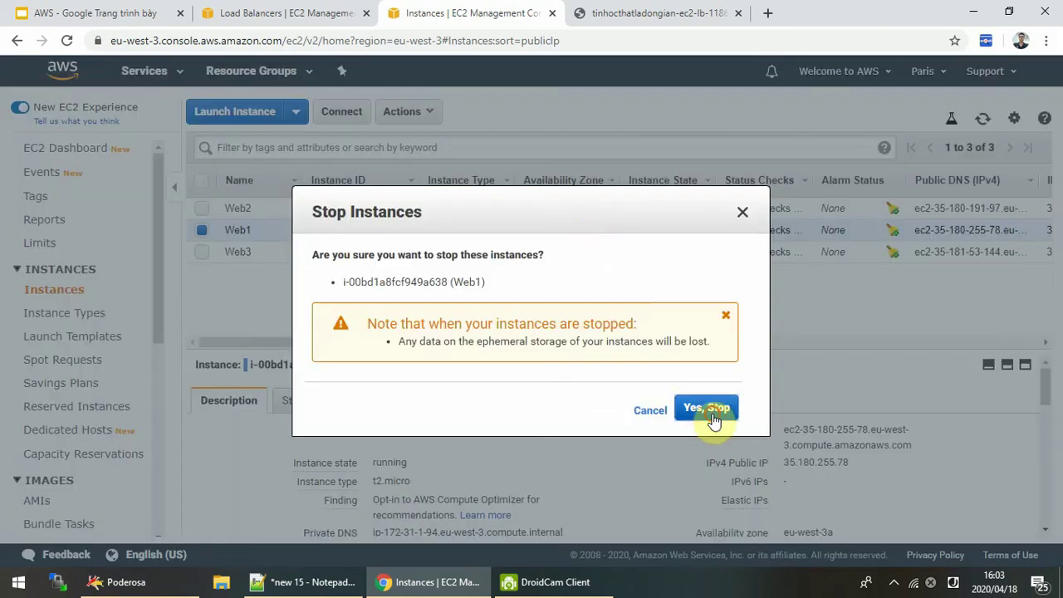
{"action": "left_click", "coordinate": [711, 408]}
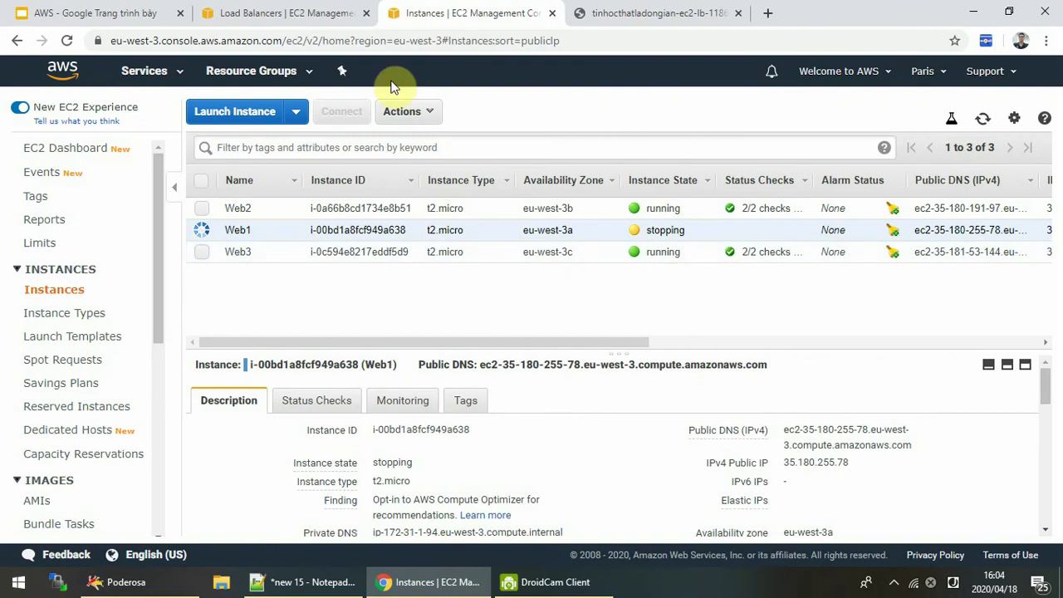
Return to the load balancer and examine its health check settings, especially the interval
{"action": "left_click", "coordinate": [304, 7]}
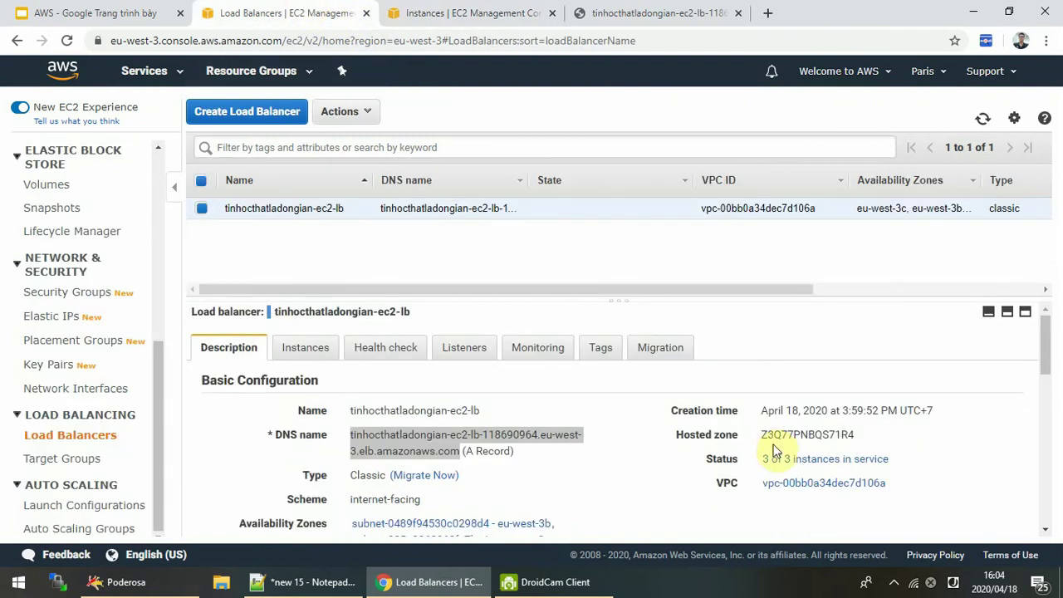
{"action": "left_click", "coordinate": [394, 356]}
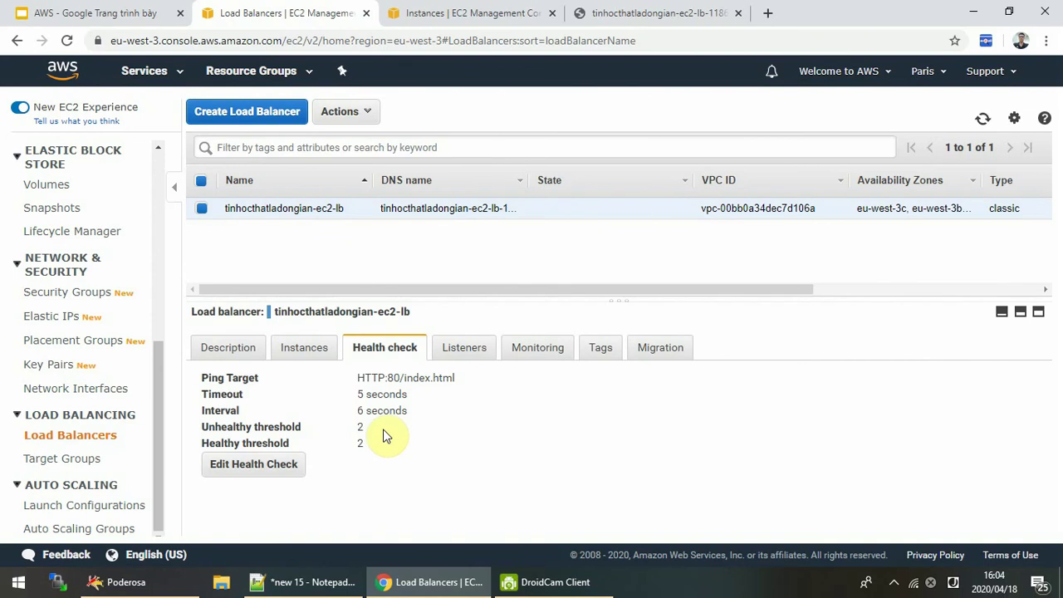
{"action": "left_click_drag", "start_coordinate": [357, 410], "coordinate": [466, 418]}
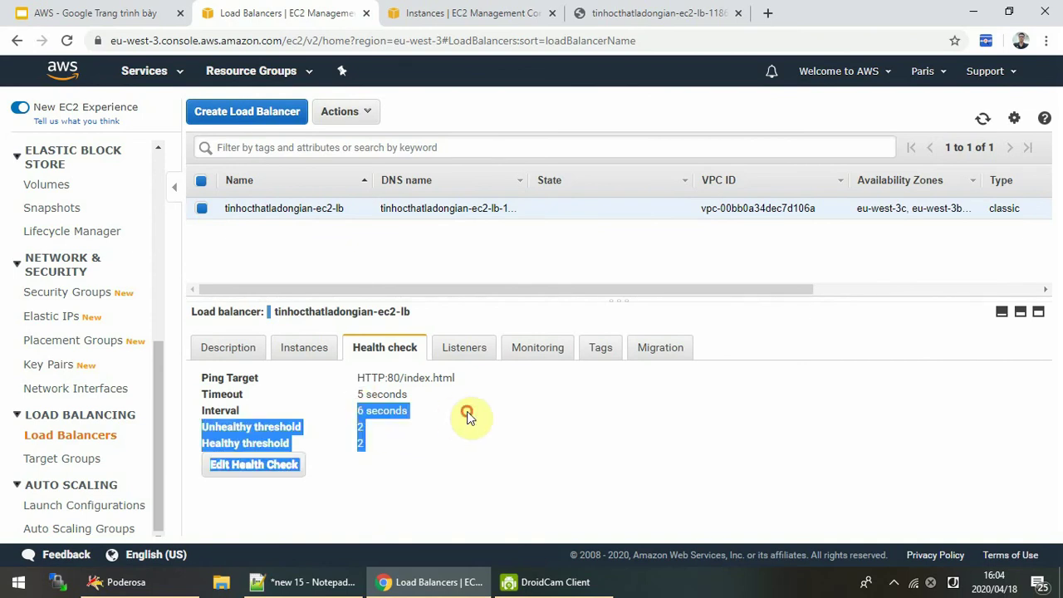
{"action": "left_click", "coordinate": [412, 414]}
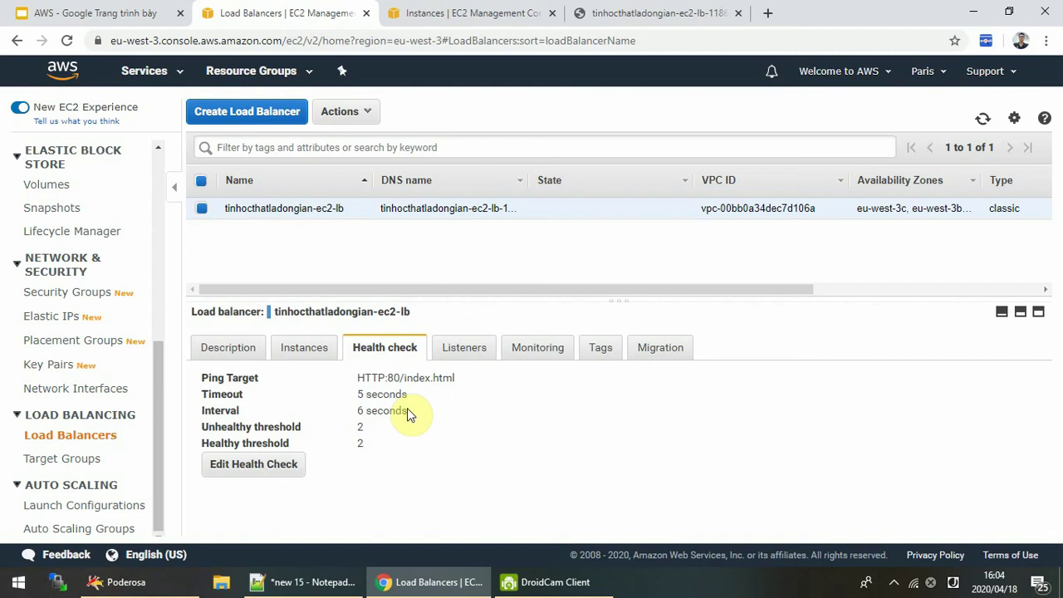
Check the service status of Web1, Web2 and Web3 in the load balancer's instance list and refresh the data
{"action": "left_click", "coordinate": [306, 354]}
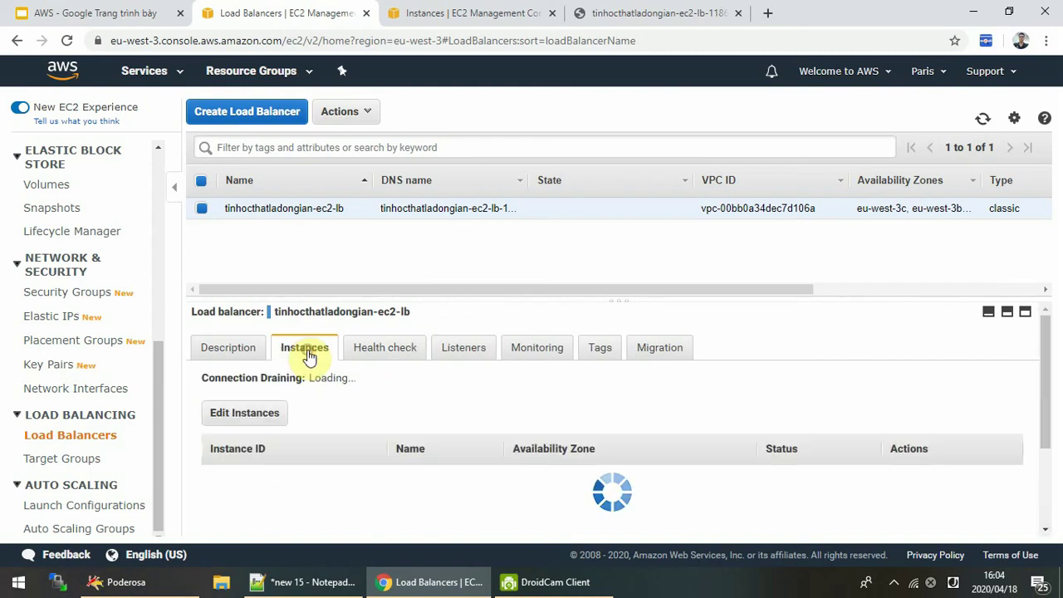
{"action": "scroll", "coordinate": [725, 439], "scroll_direction": "down", "scroll_amount": 2}
{"action": "scroll", "coordinate": [731, 436], "scroll_direction": "up", "scroll_amount": 1}
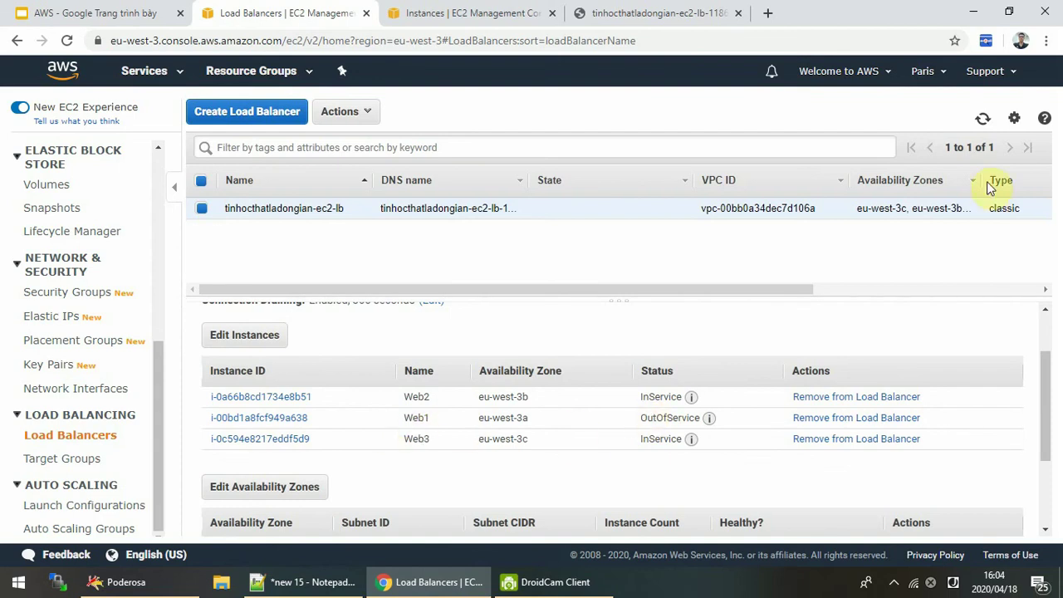
{"action": "left_click", "coordinate": [984, 122]}
{"action": "left_click", "coordinate": [984, 121]}
Reload the load balancer's web page repeatedly to test traffic distribution with Web1 stopped
{"action": "left_click", "coordinate": [646, 12]}
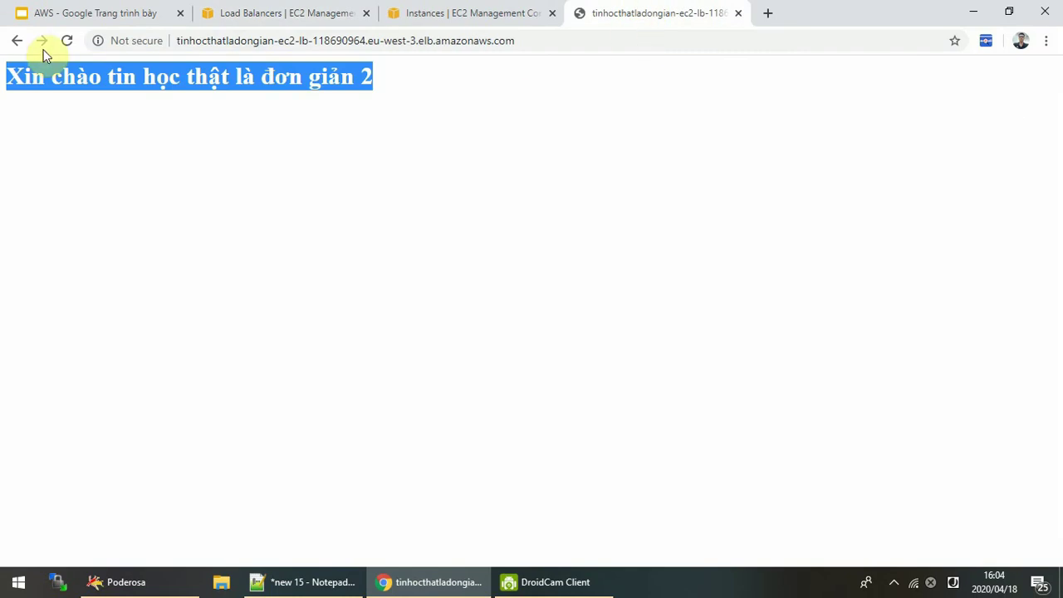
{"action": "left_click", "coordinate": [67, 40]}
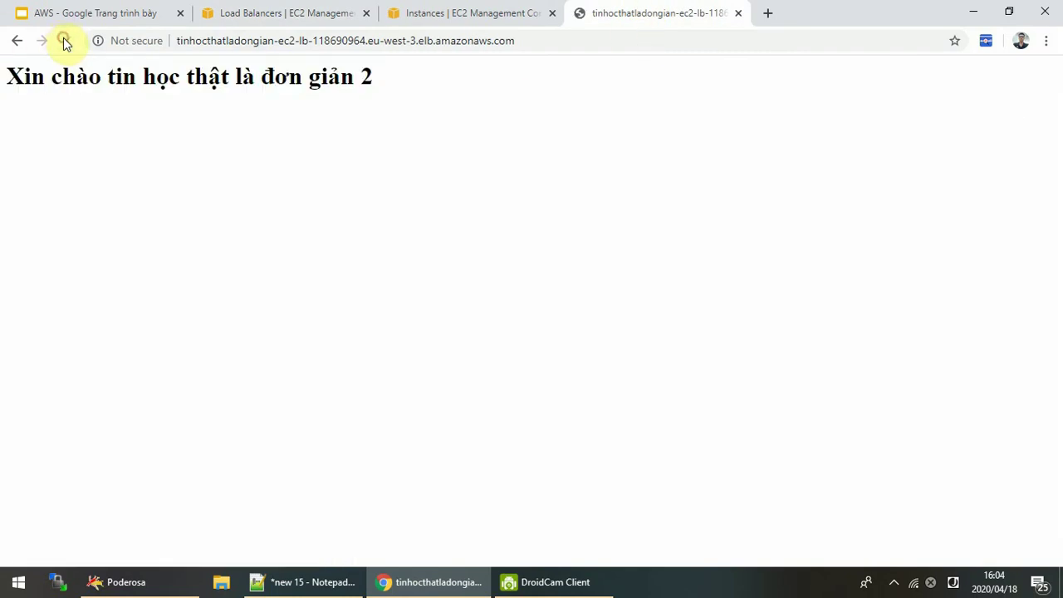
{"action": "left_click", "coordinate": [67, 40]}
{"action": "left_click", "coordinate": [67, 39]}
{"action": "left_click", "coordinate": [67, 40]}
{"action": "left_click", "coordinate": [67, 41]}
{"action": "left_click", "coordinate": [68, 41]}
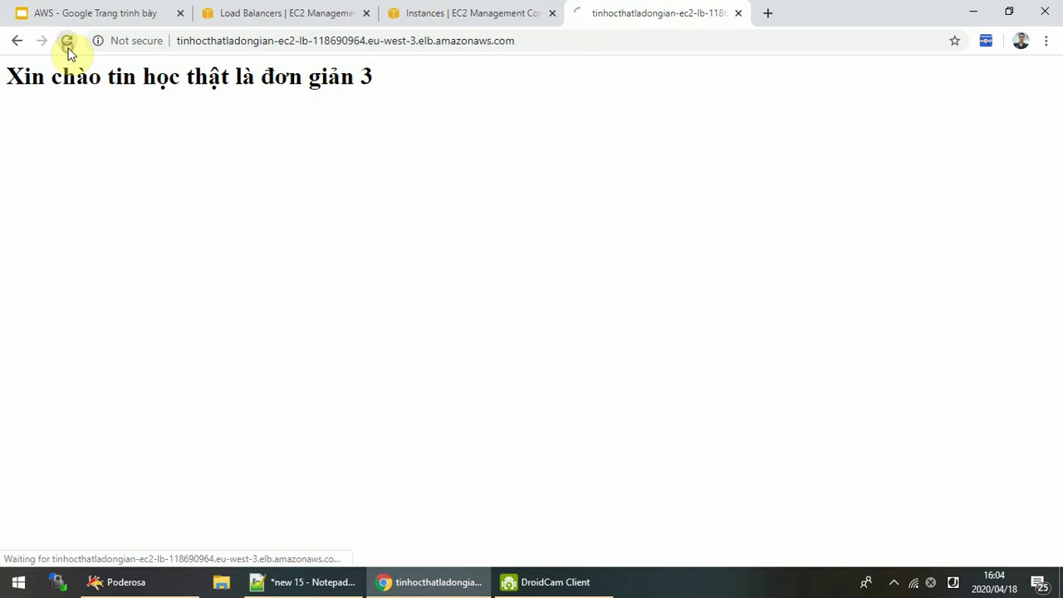
{"action": "left_click", "coordinate": [68, 42]}
Start the stopped Web1 instance from the EC2 instances list and confirm the start request
{"action": "left_click", "coordinate": [465, 14]}
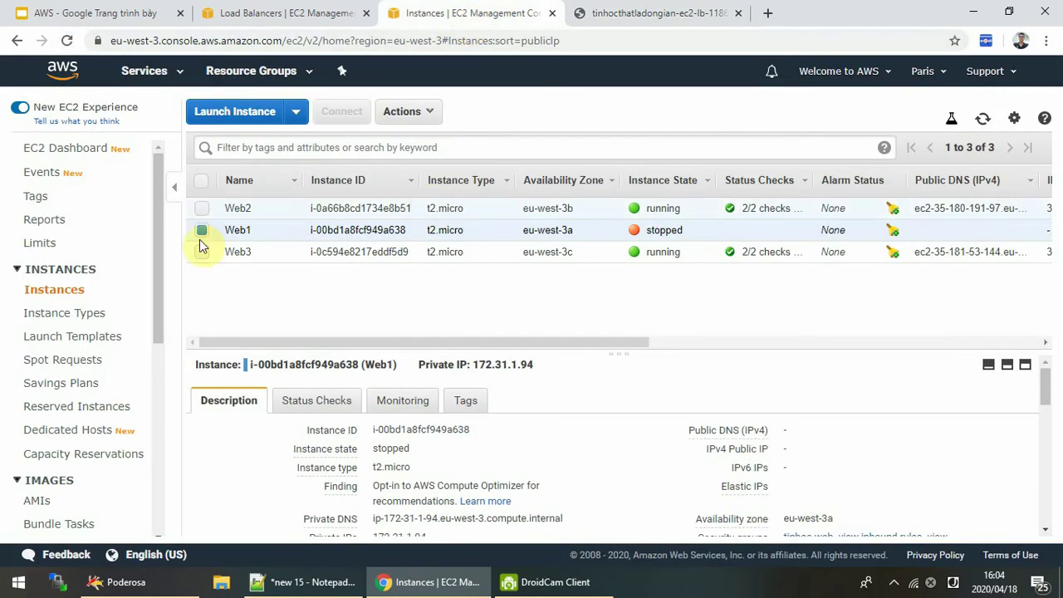
{"action": "left_click", "coordinate": [201, 232]}
{"action": "left_click", "coordinate": [411, 111]}
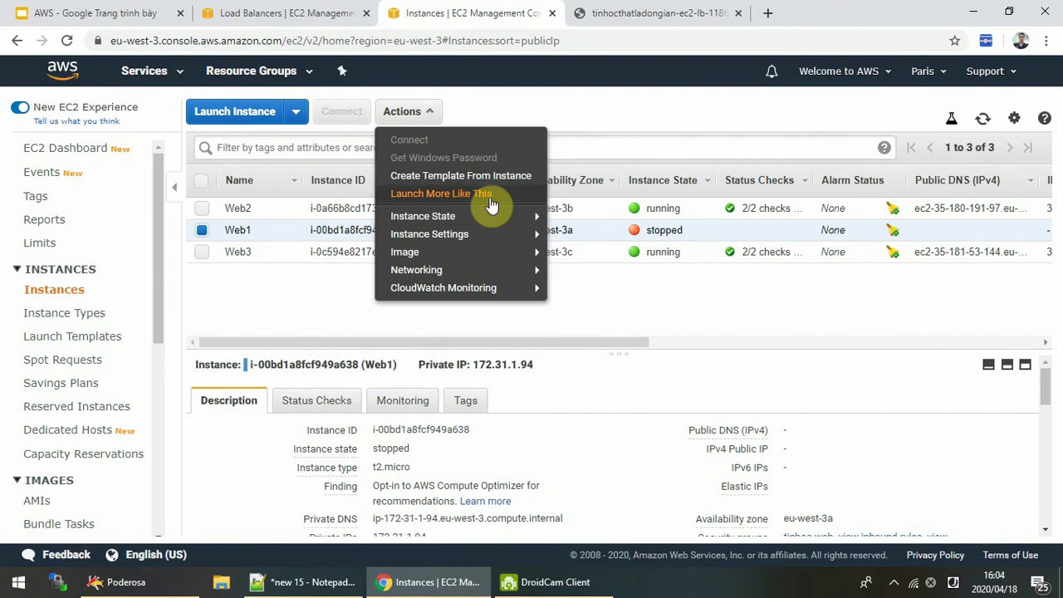
{"action": "mouse_move", "coordinate": [491, 218]}
{"action": "left_click", "coordinate": [619, 218]}
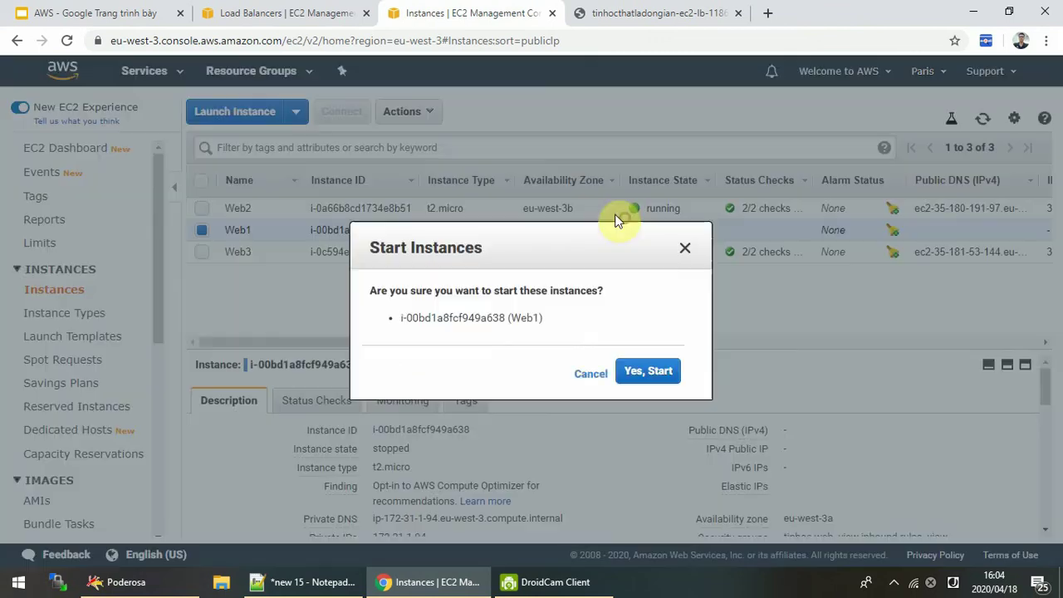
{"action": "left_click", "coordinate": [644, 372]}
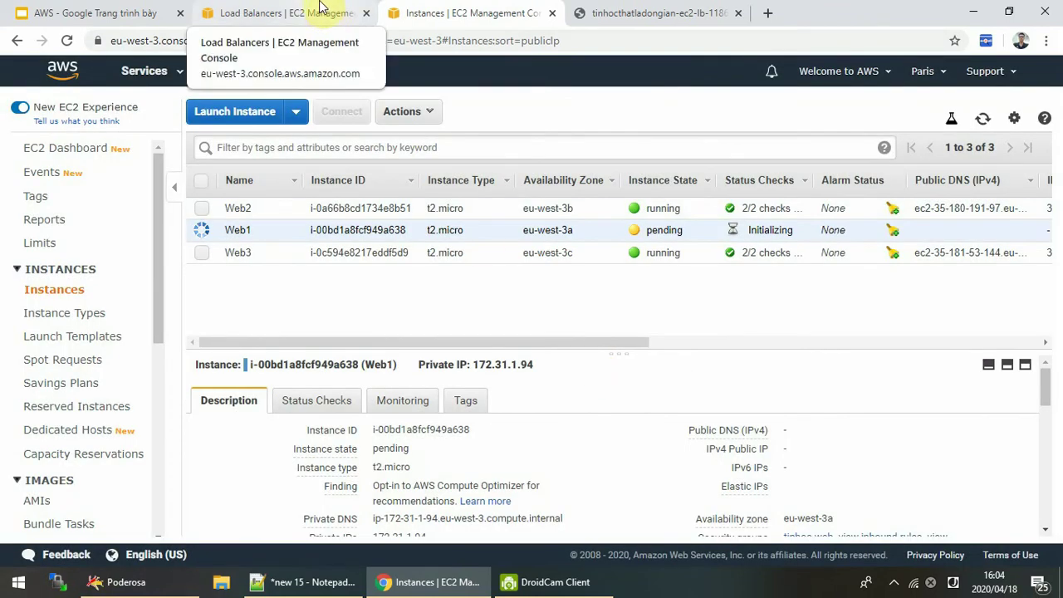
Return to the load balancer and review its instances, availability zones and the health check's unhealthy threshold
{"action": "left_click", "coordinate": [323, 13]}
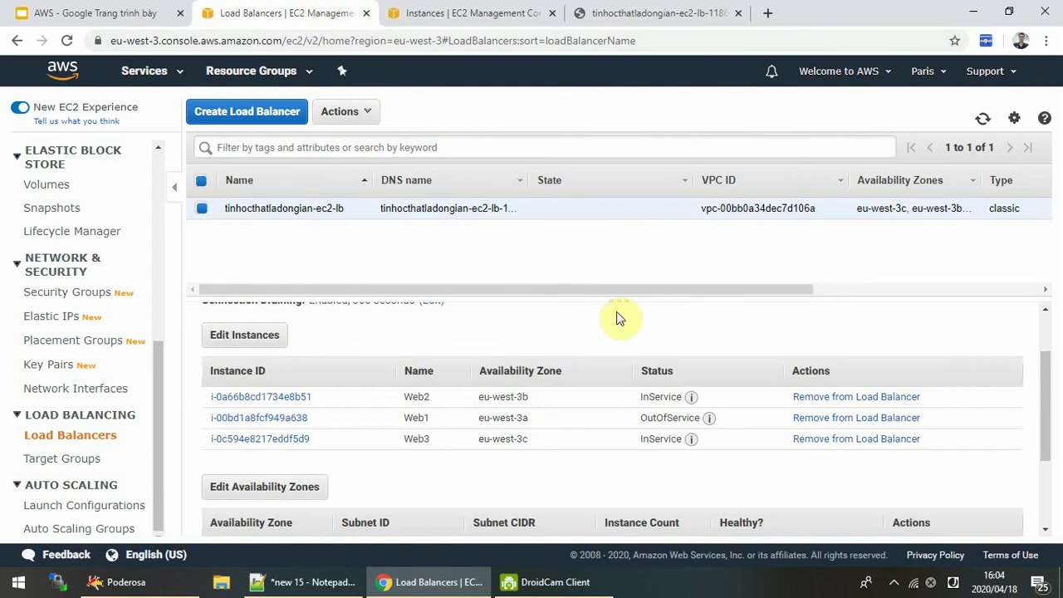
{"action": "left_click_drag", "start_coordinate": [590, 297], "coordinate": [586, 244]}
{"action": "scroll", "coordinate": [596, 394], "scroll_direction": "down", "scroll_amount": 1}
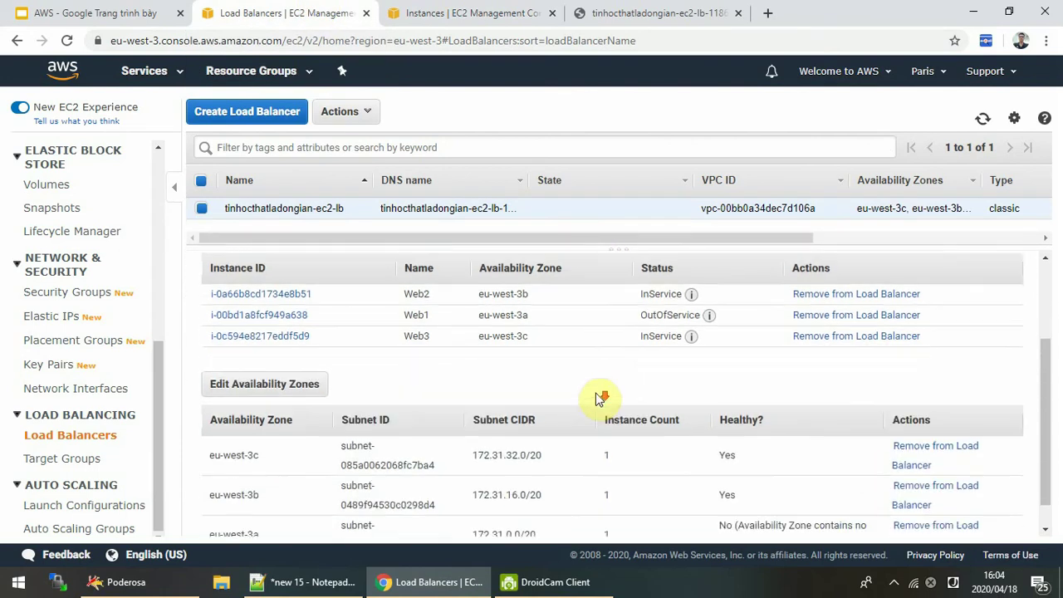
{"action": "scroll", "coordinate": [598, 395], "scroll_direction": "up", "scroll_amount": 3}
{"action": "left_click", "coordinate": [383, 306]}
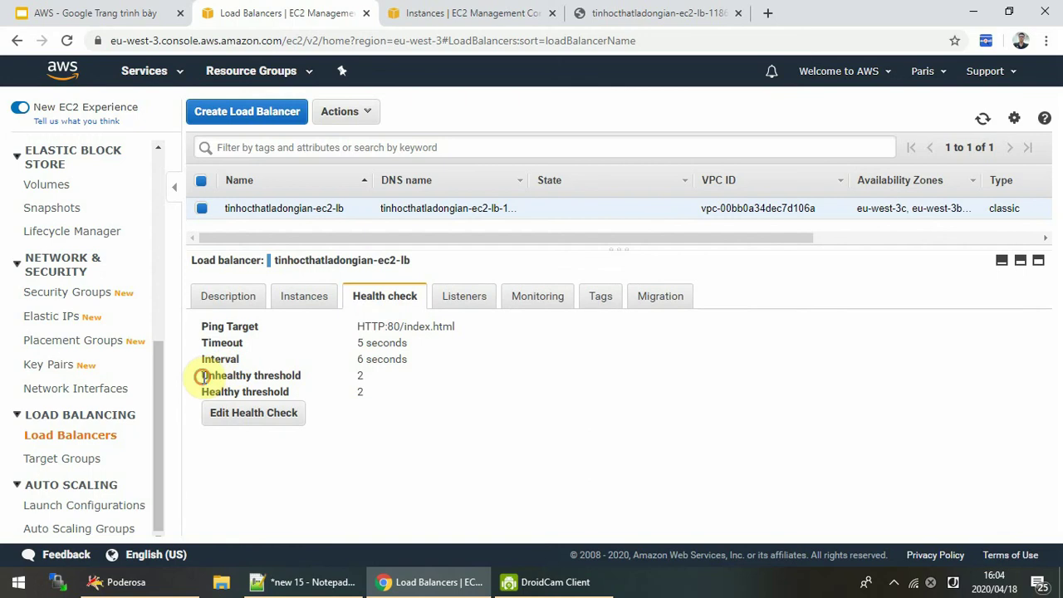
{"action": "mouse_move", "coordinate": [202, 376]}
{"action": "left_mouse_down"}
{"action": "mouse_move", "coordinate": [373, 391]}
{"action": "mouse_move", "coordinate": [385, 382]}
{"action": "left_mouse_up"}
{"action": "left_click", "coordinate": [382, 379]}
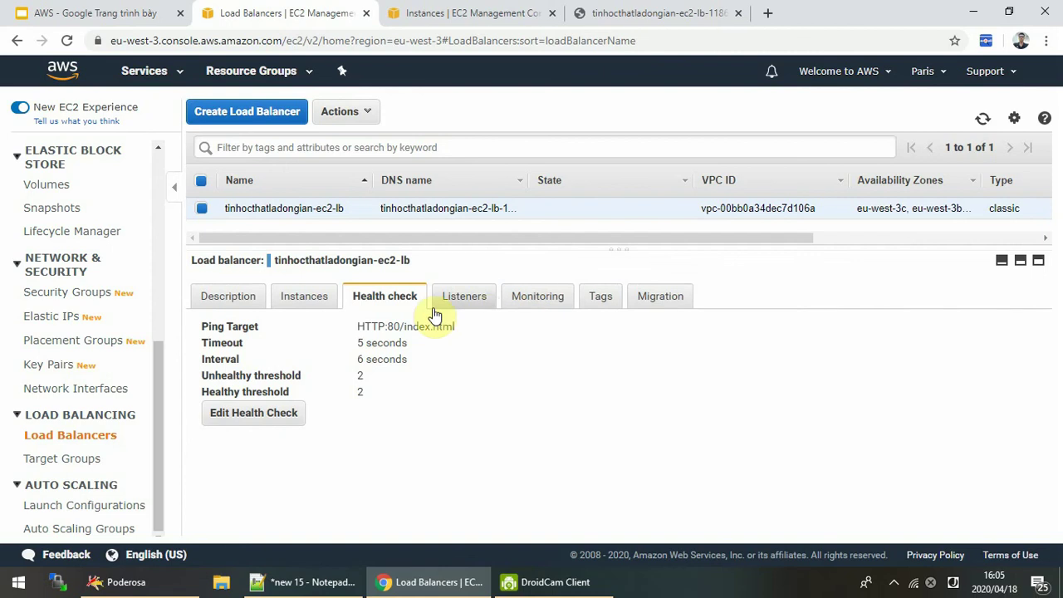
Compare Web1's status in the load balancer's instance list with its state in the EC2 instances list
{"action": "left_click", "coordinate": [301, 301]}
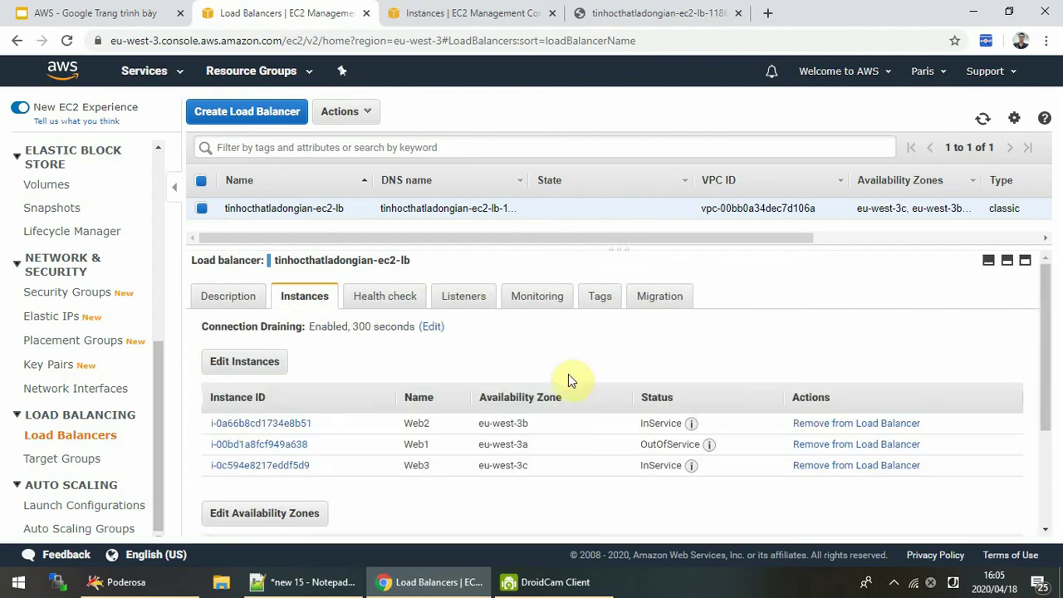
{"action": "left_click", "coordinate": [474, 17]}
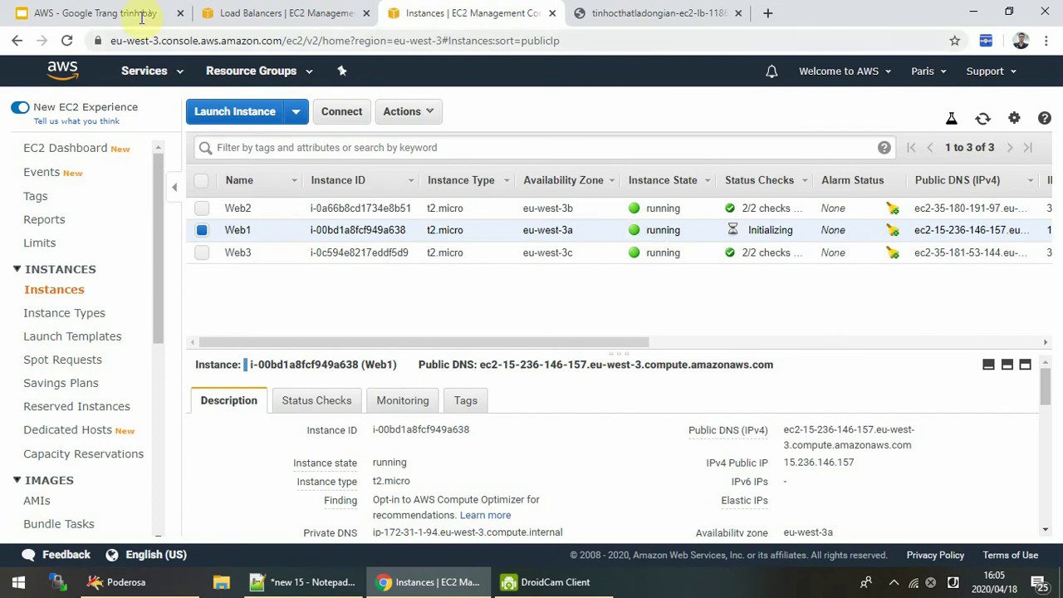
{"action": "left_click", "coordinate": [282, 14]}
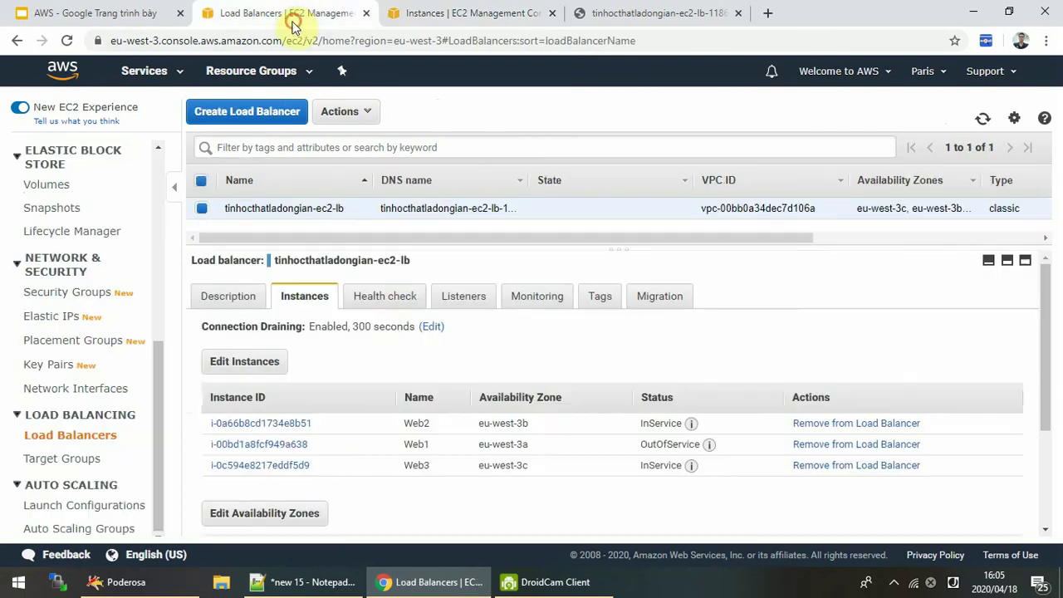
Examine the load balancer's health check interval and unhealthy threshold
{"action": "left_click", "coordinate": [382, 295]}
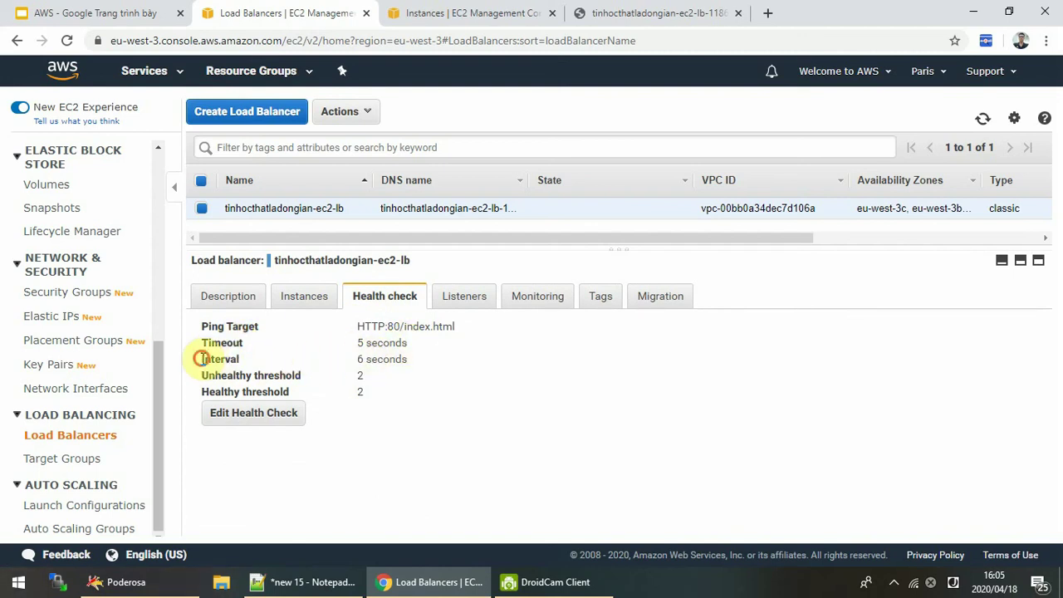
{"action": "left_click_drag", "start_coordinate": [201, 359], "coordinate": [364, 359]}
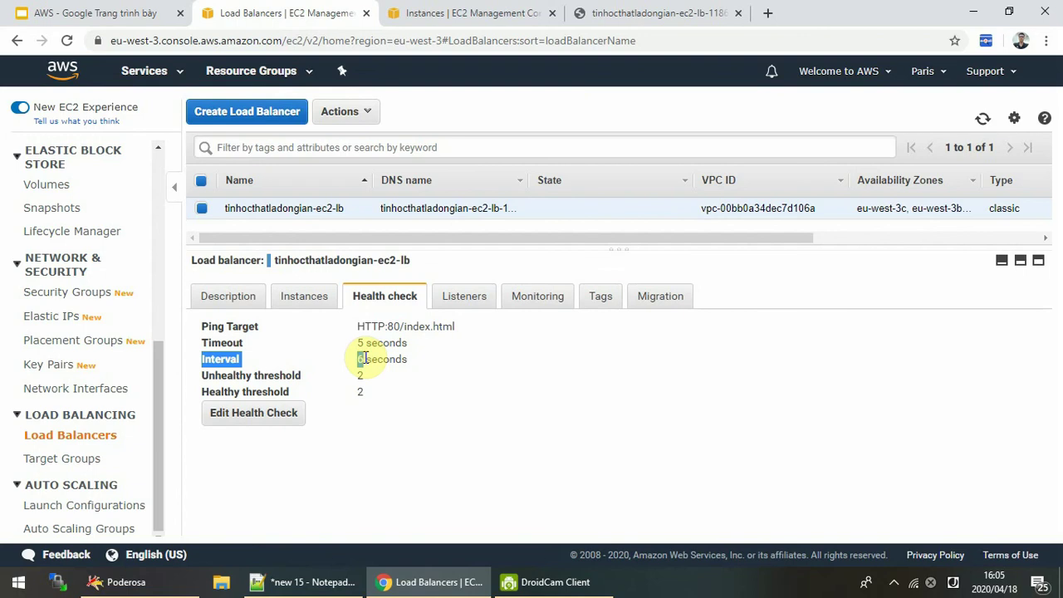
{"action": "left_click", "coordinate": [208, 375]}
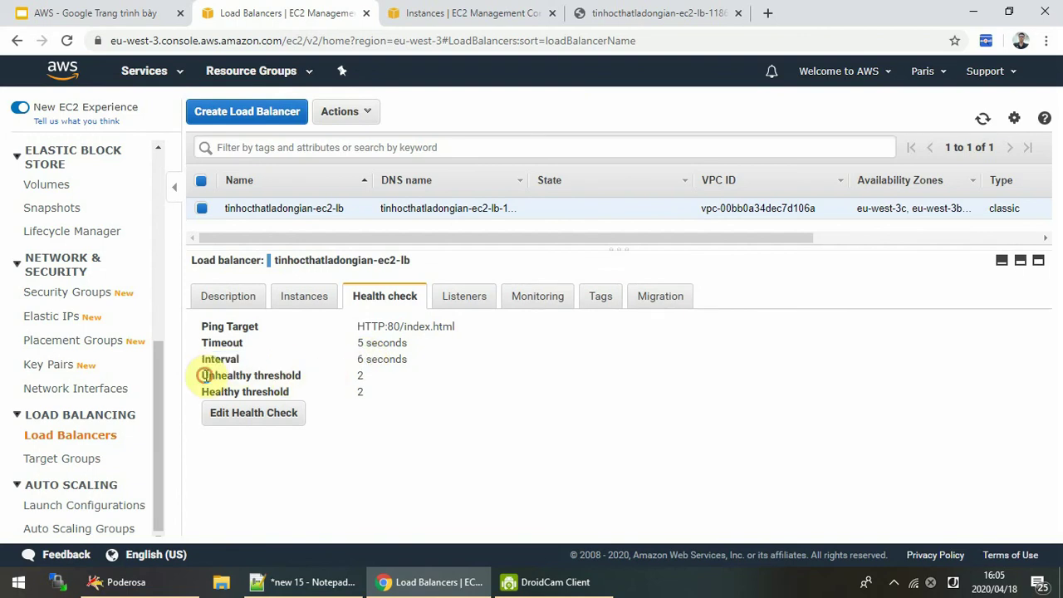
{"action": "triple_click", "coordinate": [338, 361]}
Check Web1's service status in the load balancer's instance list after its restart
{"action": "left_click", "coordinate": [304, 299]}
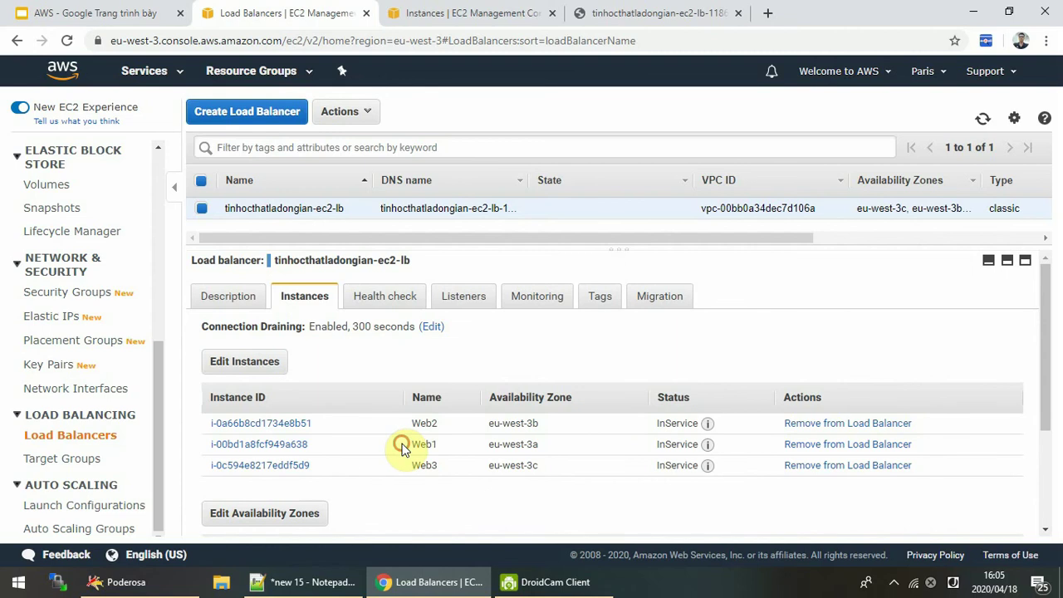
{"action": "left_click_drag", "start_coordinate": [398, 441], "coordinate": [627, 452]}
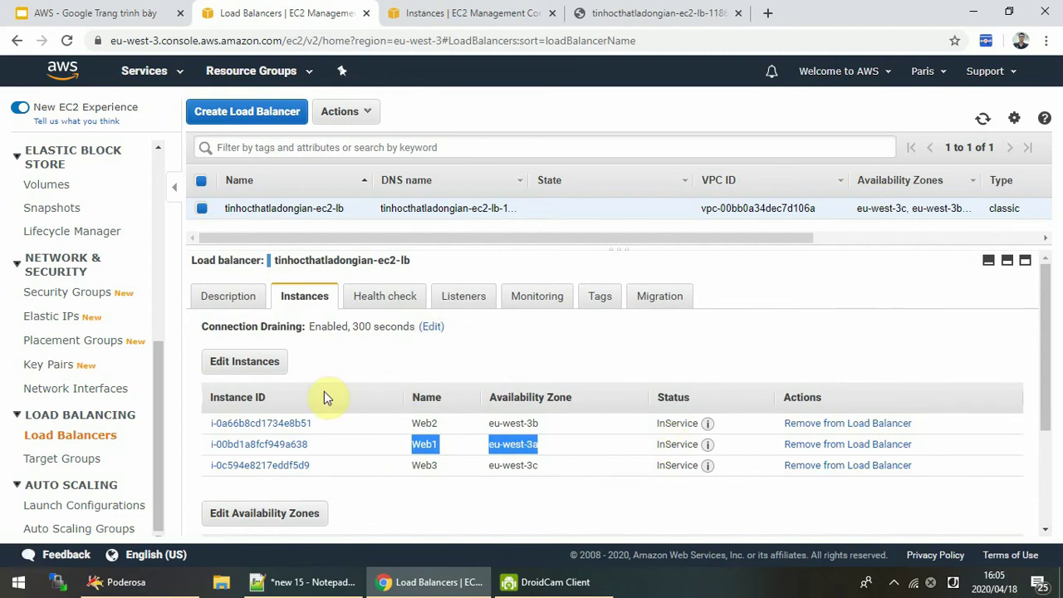
{"action": "scroll", "coordinate": [322, 393], "scroll_direction": "down", "scroll_amount": 2}
{"action": "scroll", "coordinate": [540, 389], "scroll_direction": "up", "scroll_amount": 2}
Reload the load balancer's web page to test traffic distribution with Web1 running again
{"action": "left_click", "coordinate": [646, 12]}
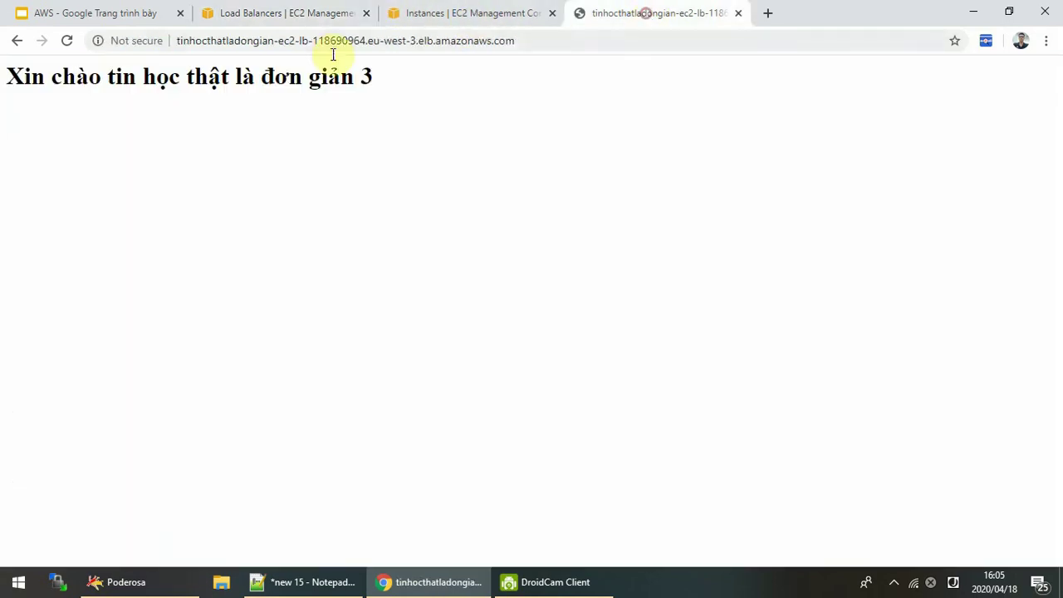
{"action": "left_click", "coordinate": [68, 40]}
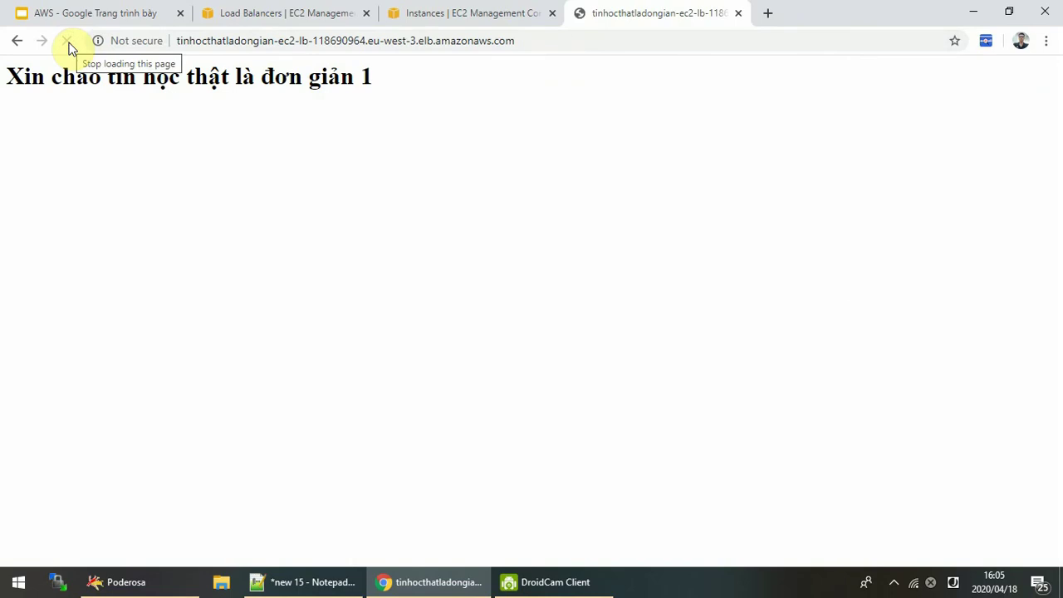
{"action": "left_click", "coordinate": [65, 40]}
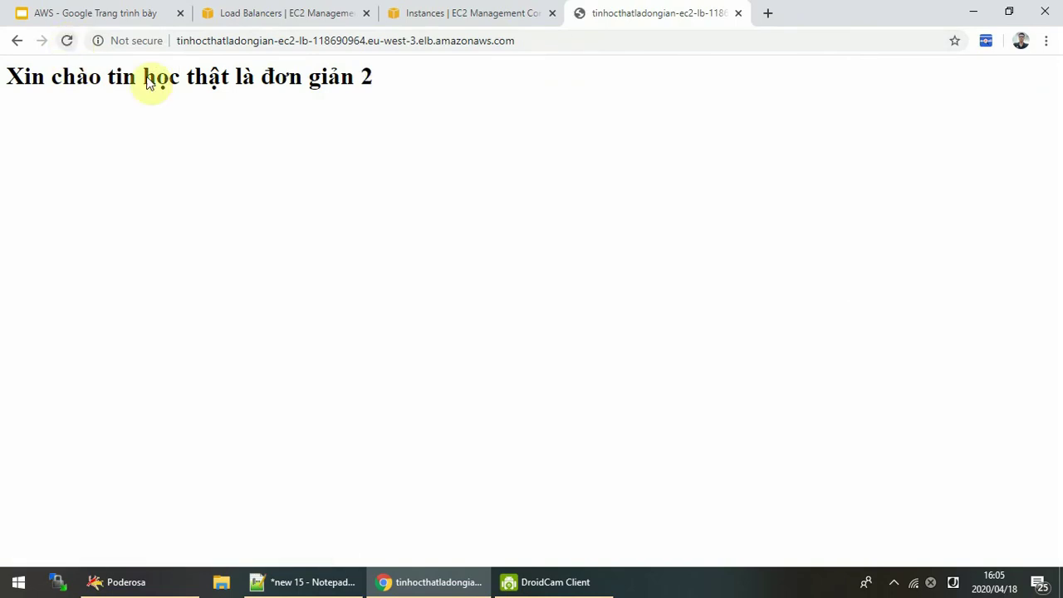
{"action": "left_click_drag", "start_coordinate": [582, 100], "coordinate": [7, 47]}
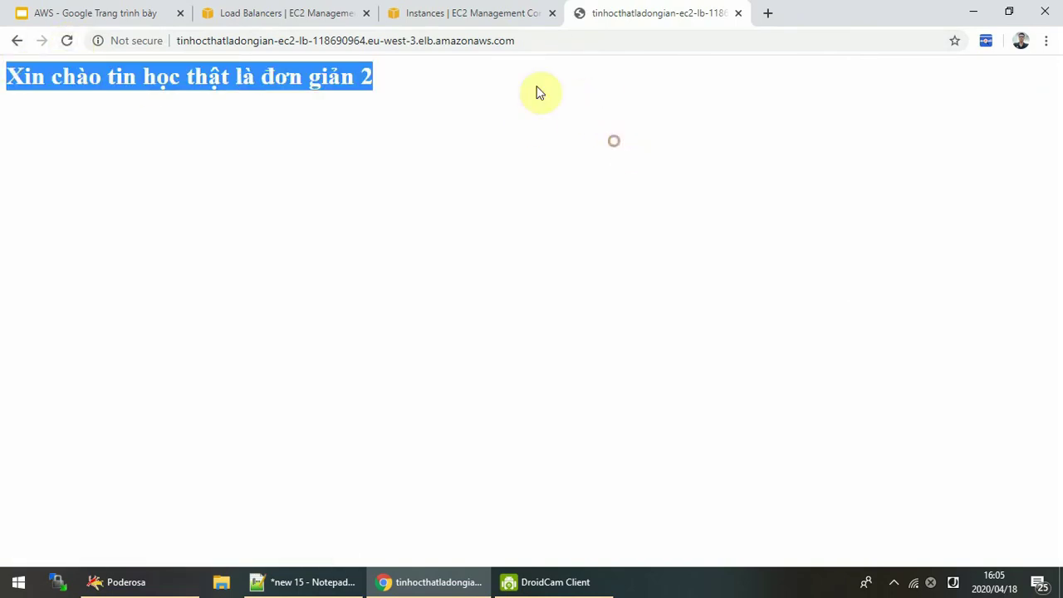
Stop the Web1, Web2 and Web3 instances together and confirm the stop request
{"action": "left_click", "coordinate": [481, 11]}
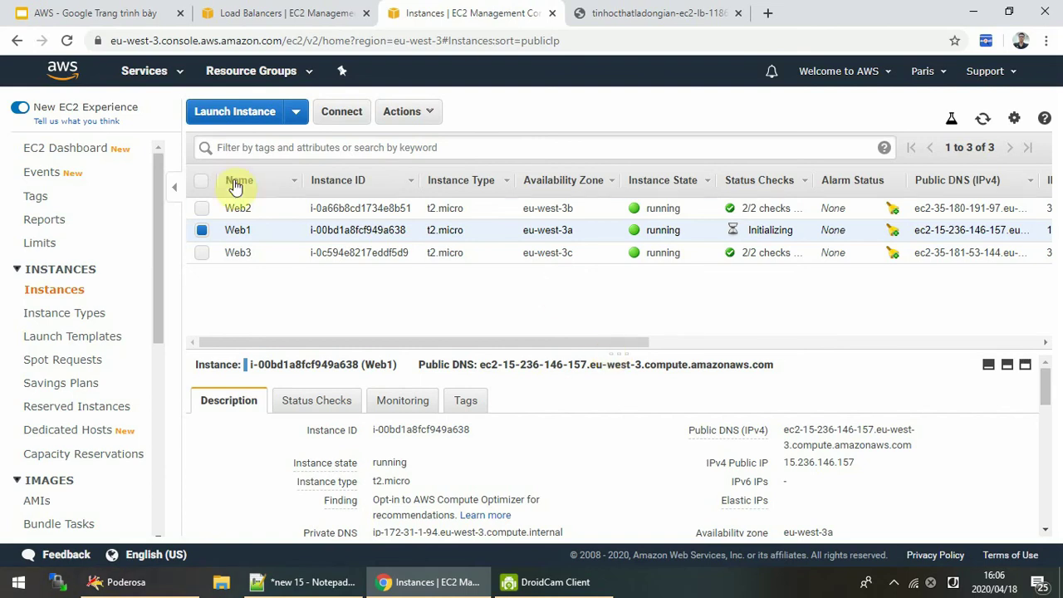
{"action": "left_click", "coordinate": [201, 180]}
{"action": "left_click", "coordinate": [422, 117]}
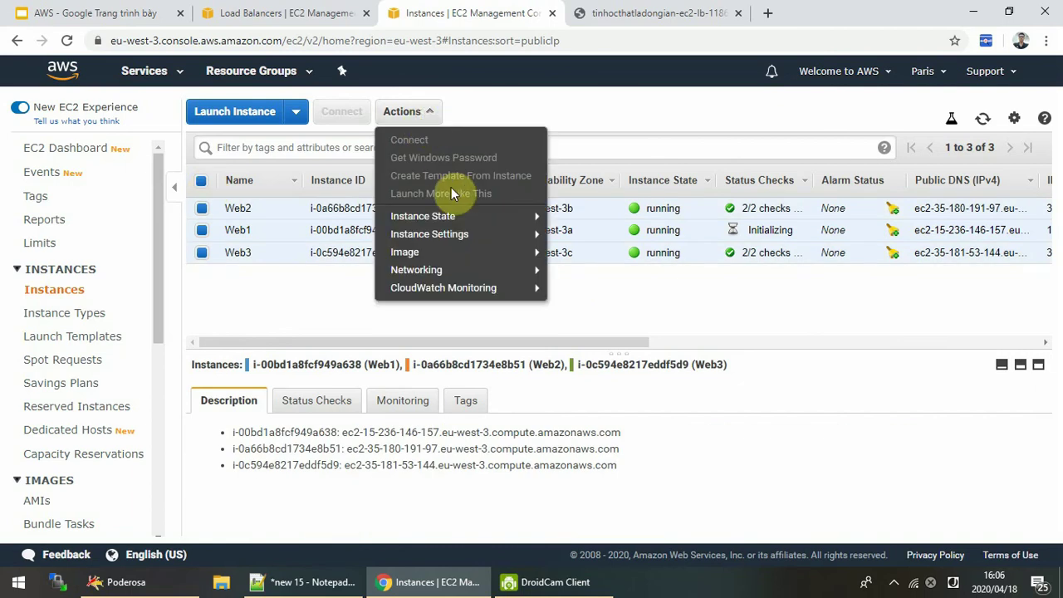
{"action": "mouse_move", "coordinate": [451, 219]}
{"action": "left_click", "coordinate": [586, 235]}
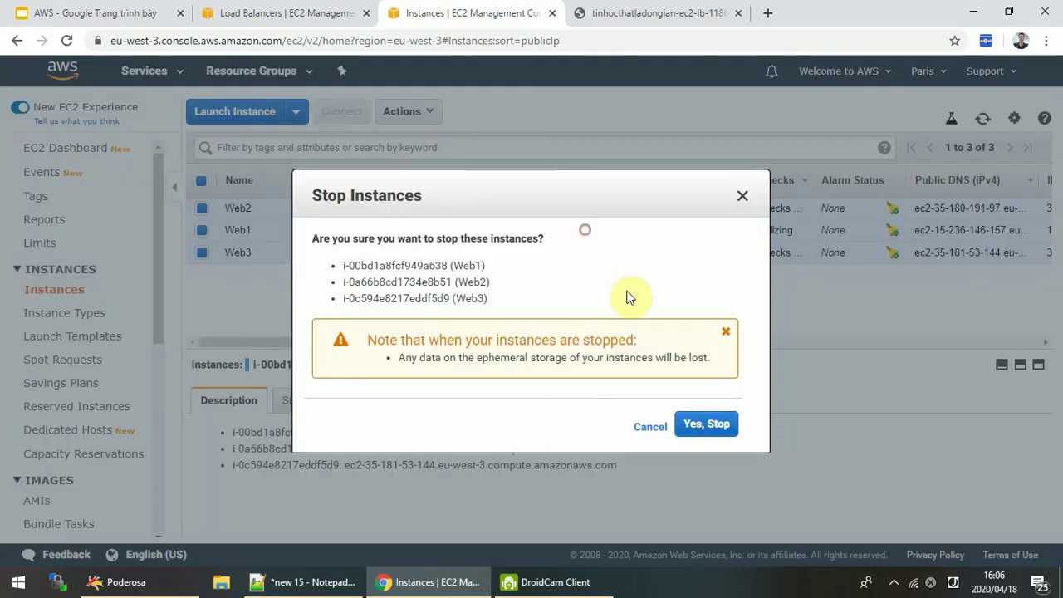
{"action": "left_click", "coordinate": [705, 424]}
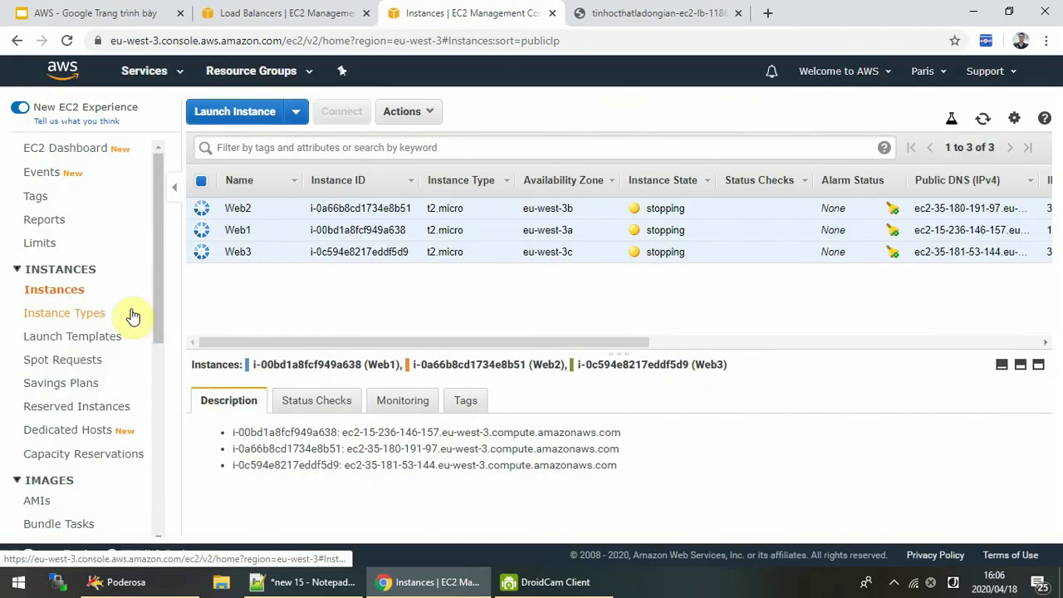
Delete the tinhocthatladongian-ec2-lb load balancer and confirm the deletion
{"action": "scroll", "coordinate": [124, 324], "scroll_direction": "down", "scroll_amount": 2}
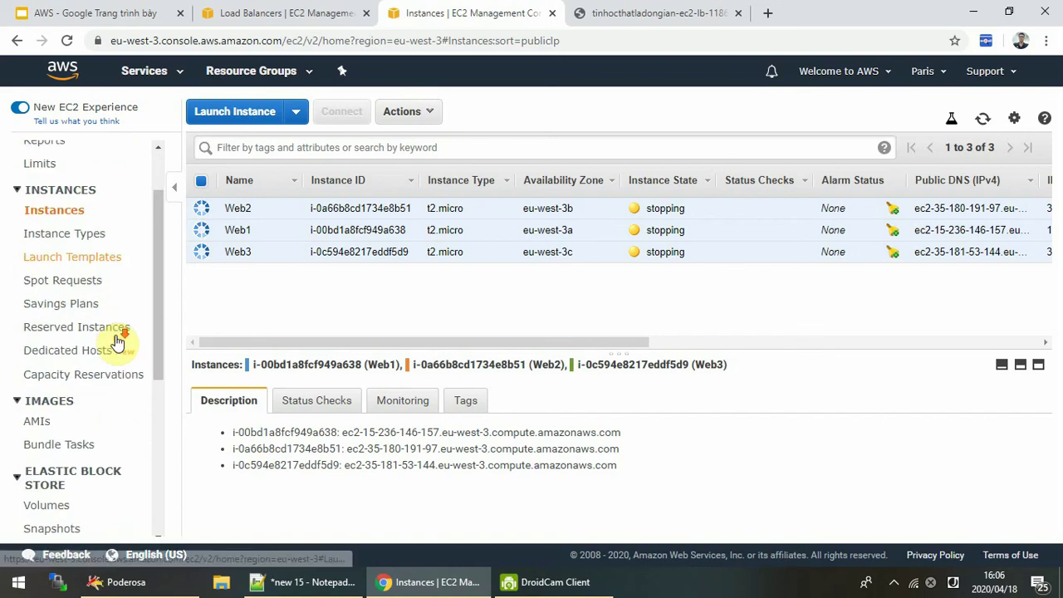
{"action": "scroll", "coordinate": [116, 337], "scroll_direction": "up", "scroll_amount": 1}
{"action": "scroll", "coordinate": [117, 339], "scroll_direction": "up", "scroll_amount": 1}
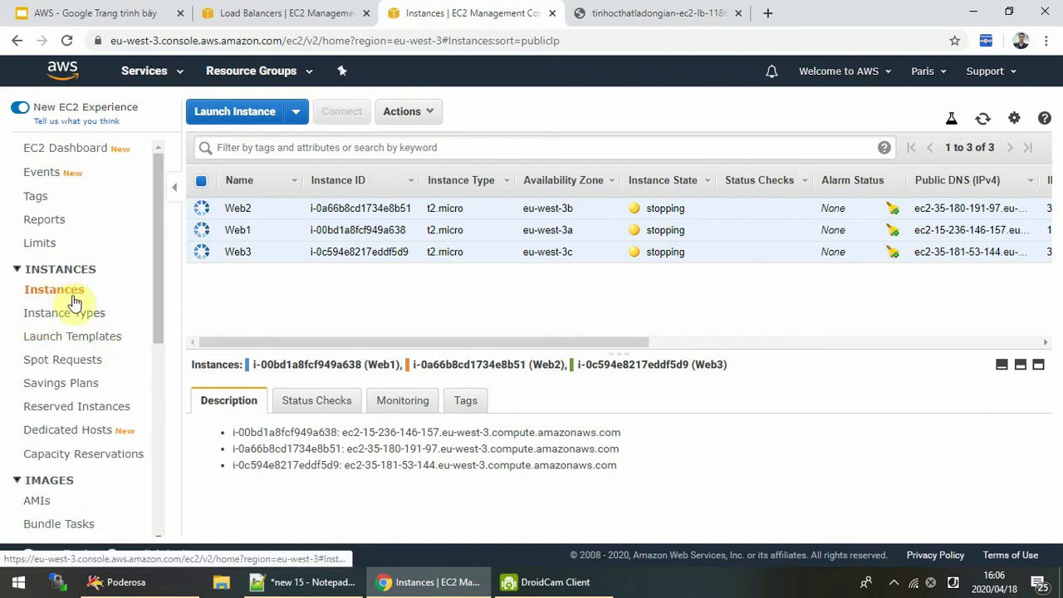
{"action": "scroll", "coordinate": [75, 301], "scroll_direction": "down", "scroll_amount": 3}
{"action": "scroll", "coordinate": [87, 322], "scroll_direction": "down", "scroll_amount": 2}
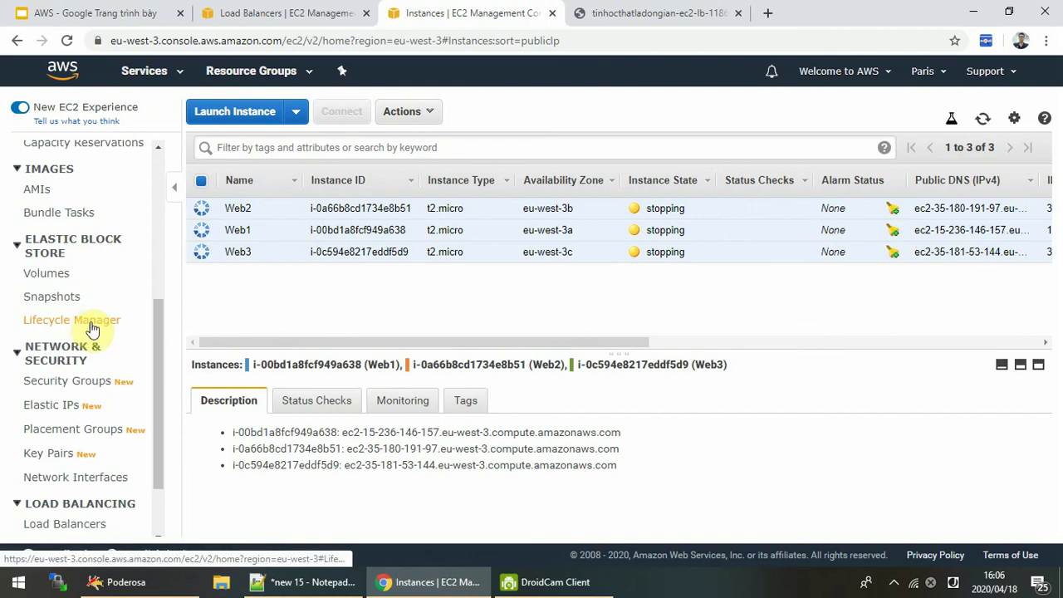
{"action": "left_click", "coordinate": [97, 441]}
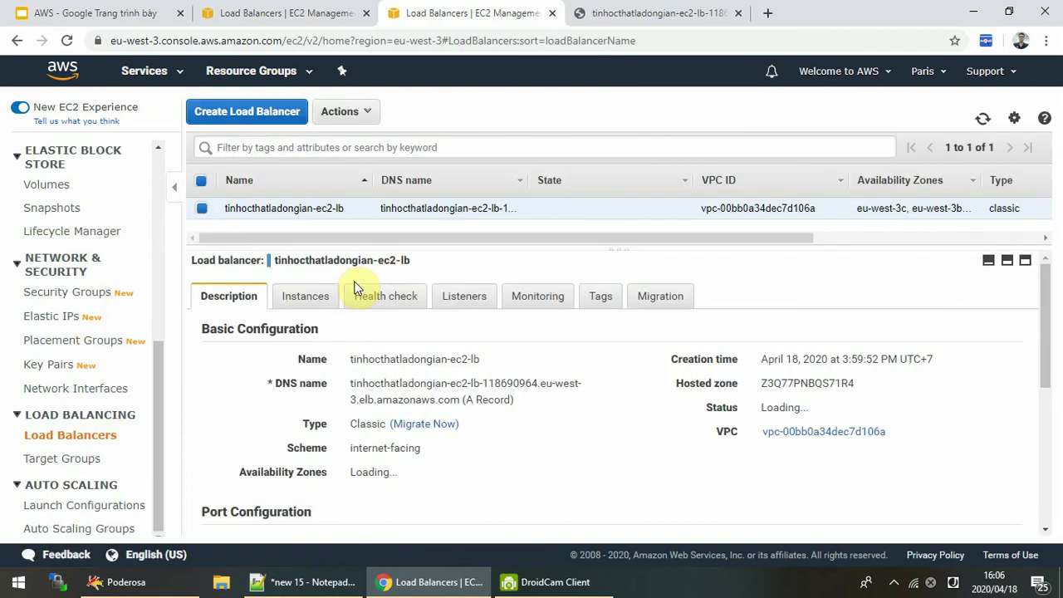
{"action": "left_click", "coordinate": [340, 111]}
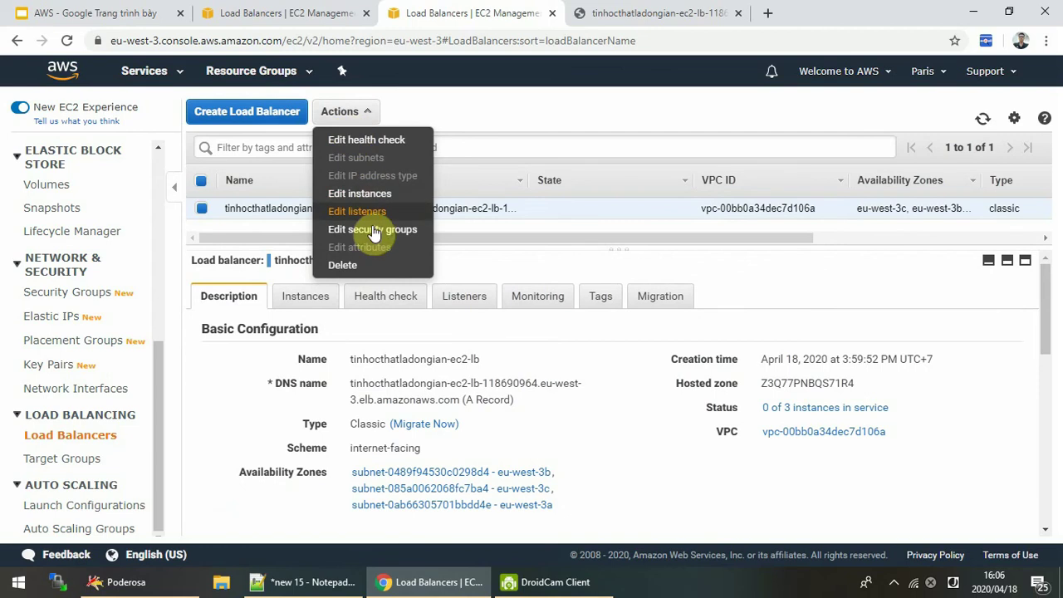
{"action": "left_click", "coordinate": [366, 266]}
{"action": "left_click", "coordinate": [706, 368]}
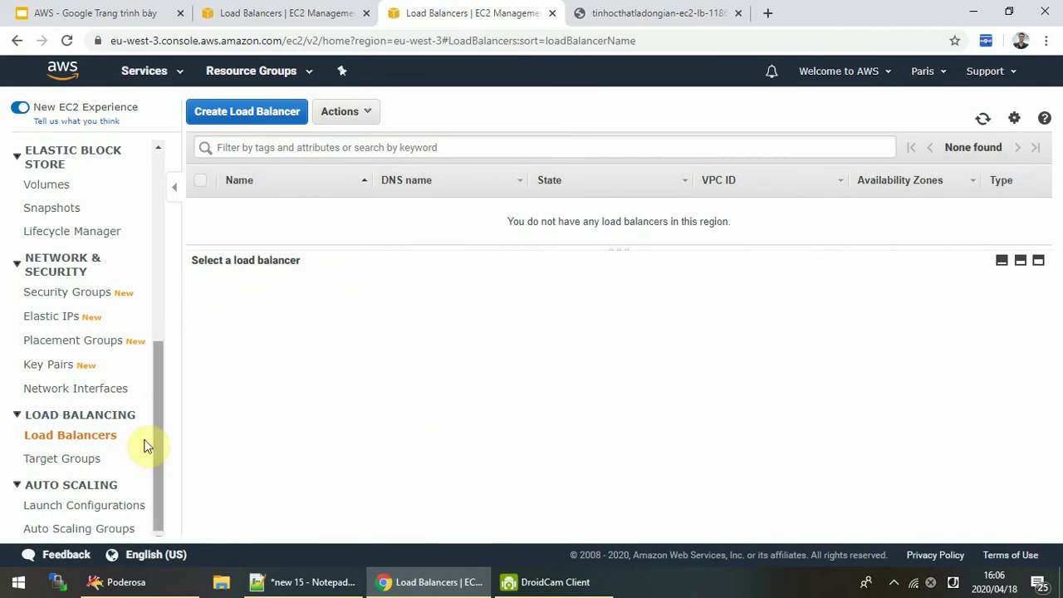
Check the target groups and load balancers lists for remaining resources
{"action": "left_click", "coordinate": [85, 453]}
{"action": "left_click", "coordinate": [78, 434]}
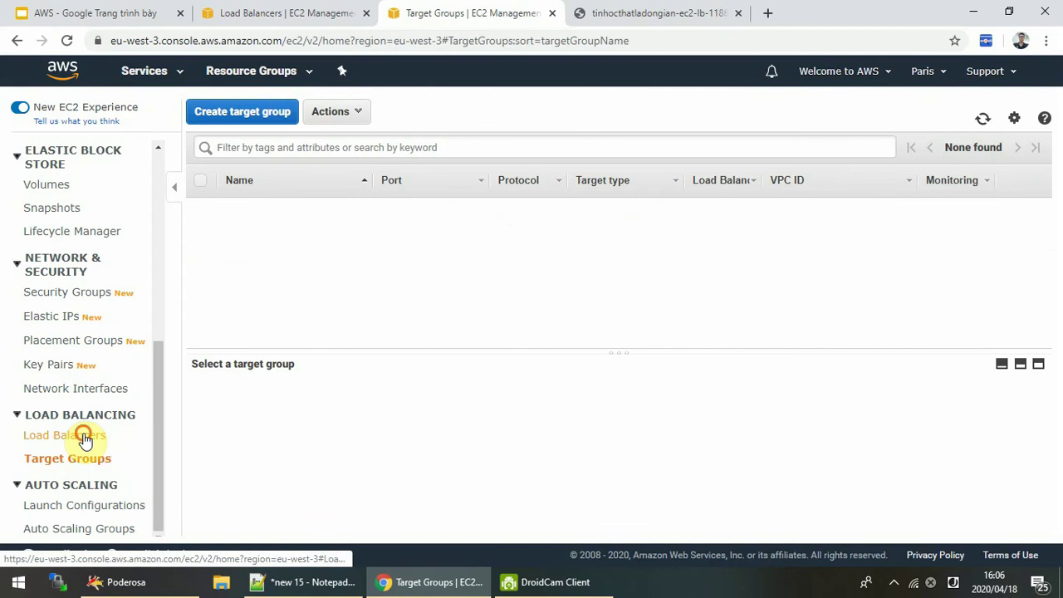
{"action": "left_click", "coordinate": [88, 462]}
{"action": "left_click", "coordinate": [88, 438]}
{"action": "scroll", "coordinate": [89, 443], "scroll_direction": "up", "scroll_amount": 5}
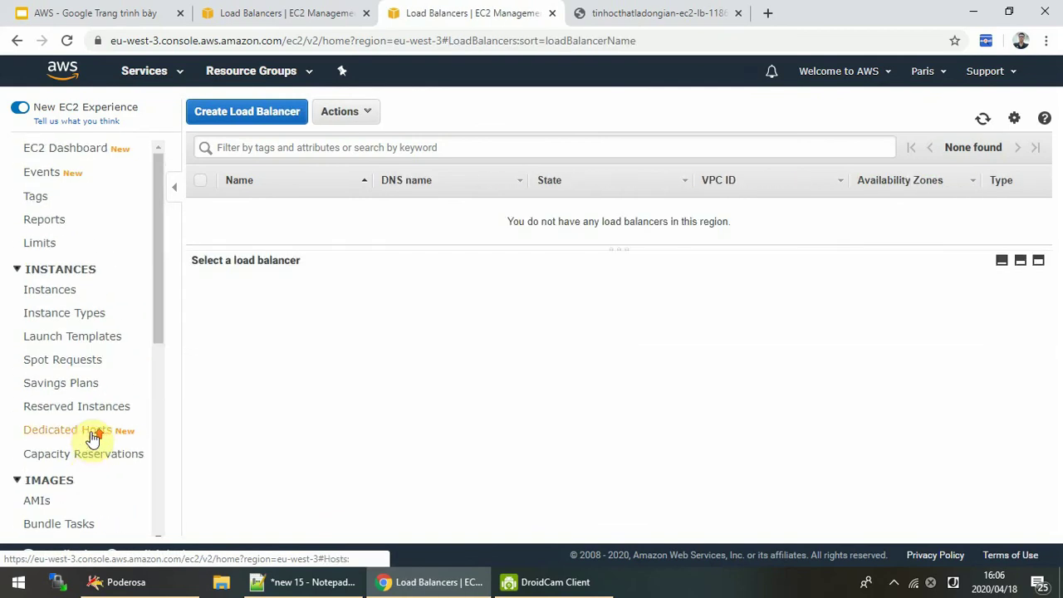
Switch to the other load balancer browser tab, return to the AWS Management Console home and open the EC2 service
{"action": "left_click", "coordinate": [277, 15]}
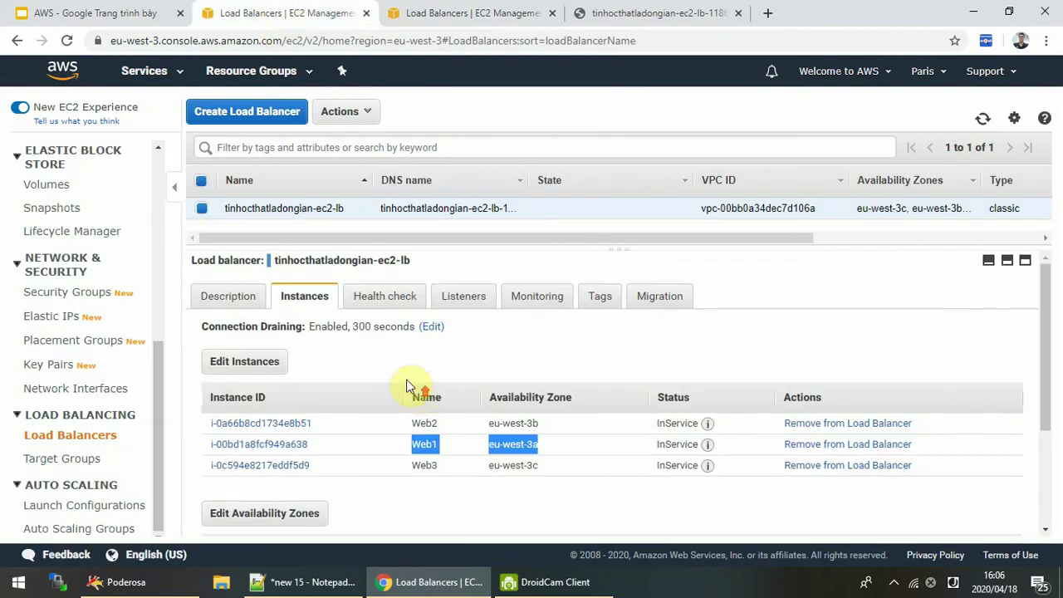
{"action": "left_click", "coordinate": [76, 78]}
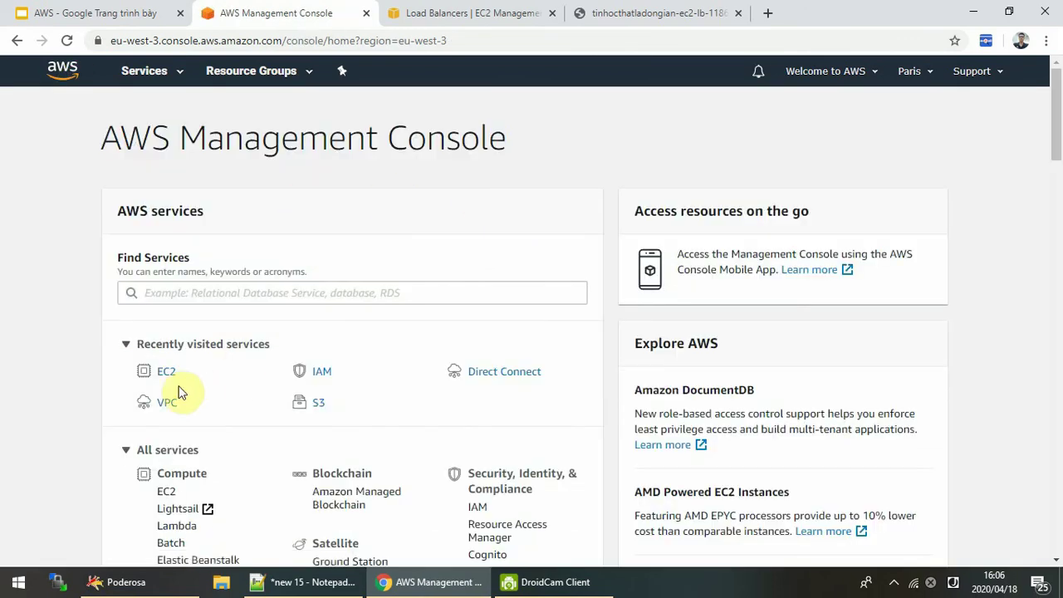
{"action": "left_click", "coordinate": [181, 374]}
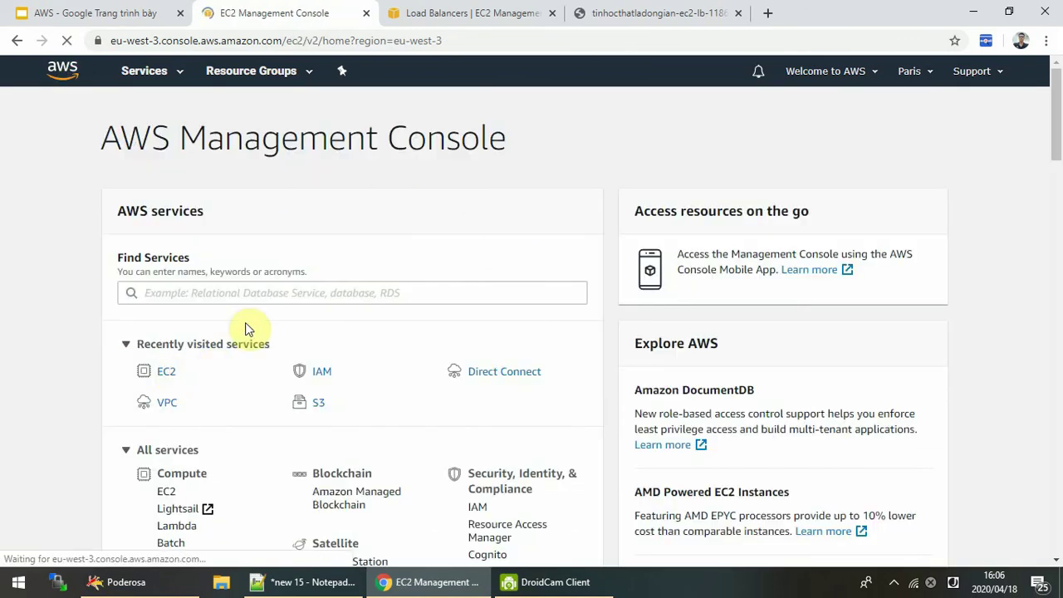